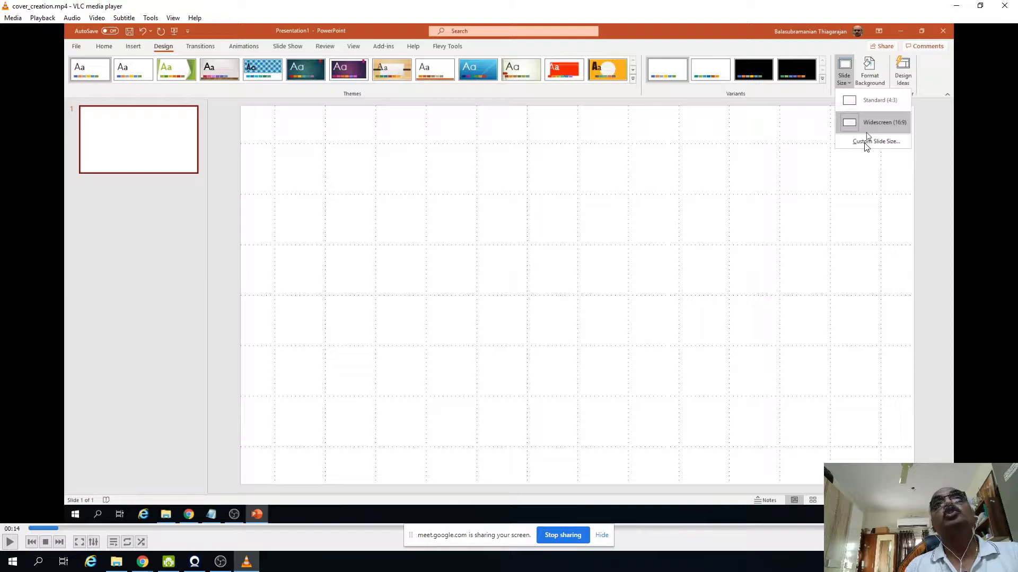
# Play the cover_creation video in short stretches, pausing on the custom Slide Size settings
pyautogui.click(9, 545)
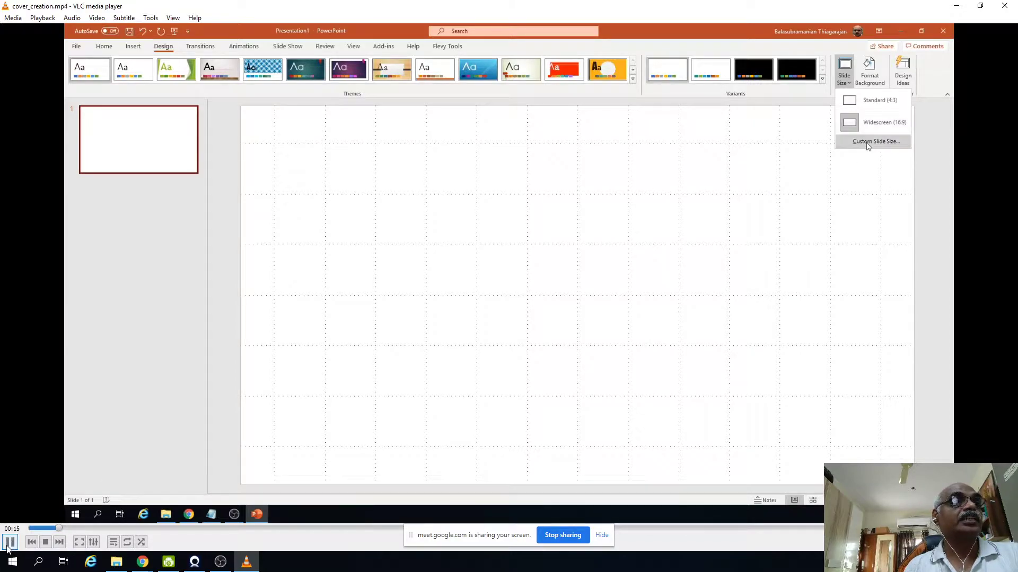
pyautogui.click(8, 545)
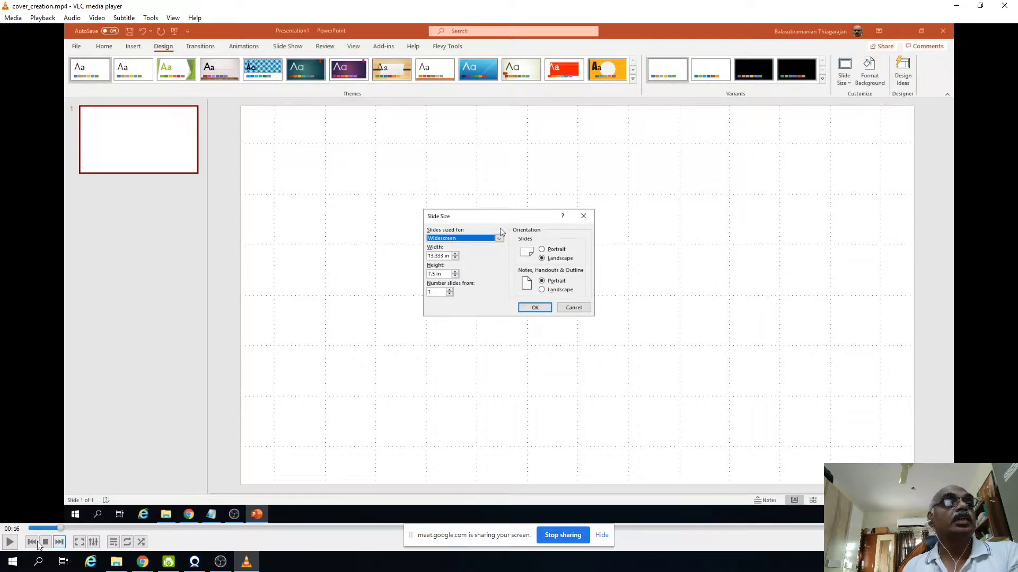
pyautogui.click(10, 545)
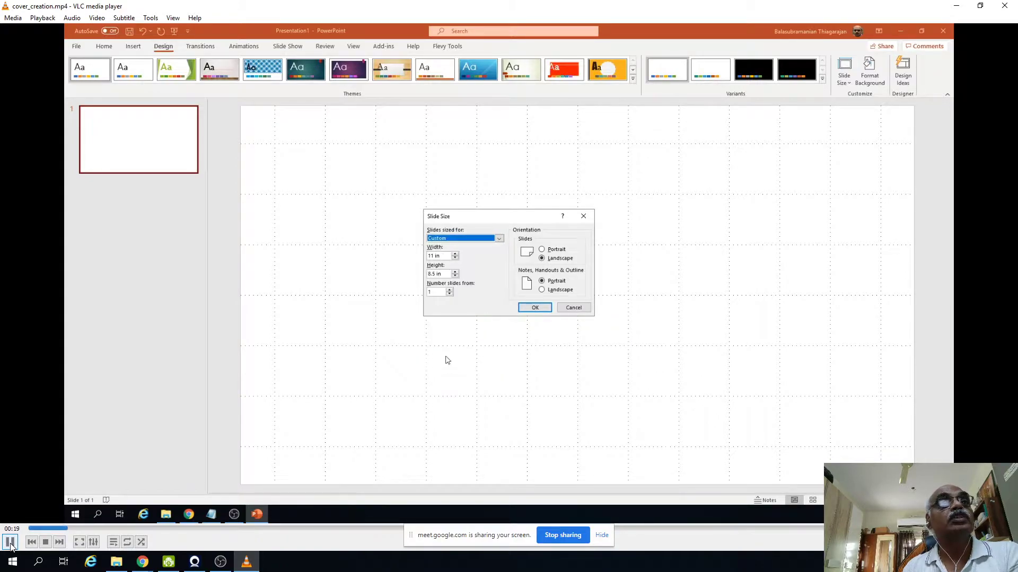
pyautogui.click(10, 543)
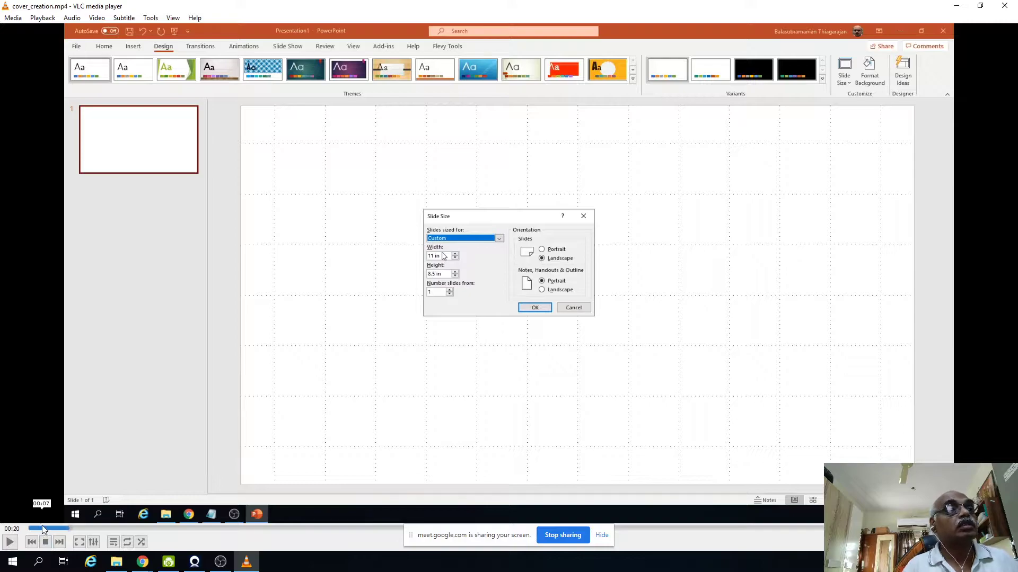
# Continue the video, pausing to examine the slide dimensions entered in the Slide Size dialog and the portrait slide, and resume playback
pyautogui.click(9, 543)
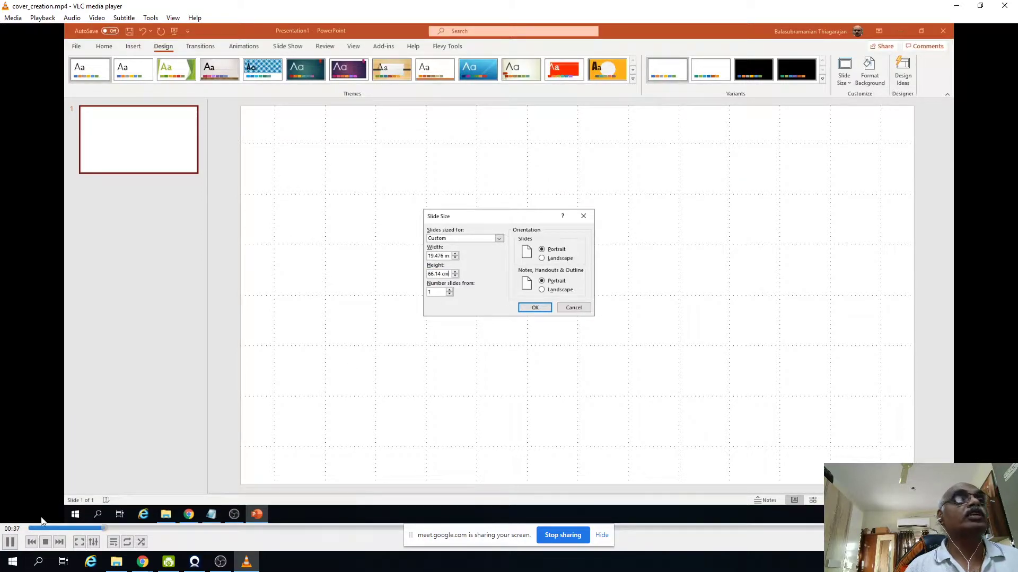
pyautogui.click(10, 547)
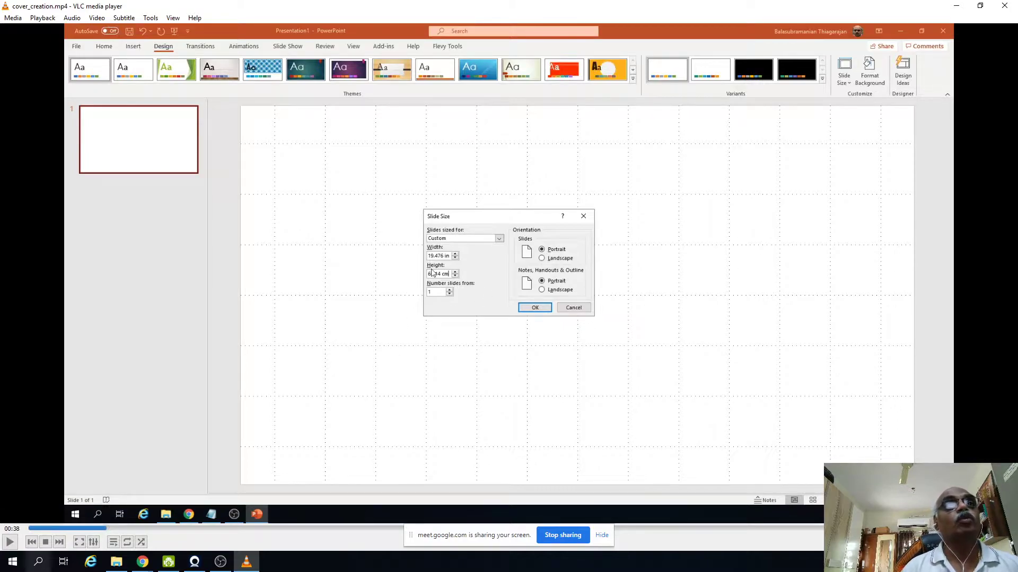
pyautogui.click(9, 542)
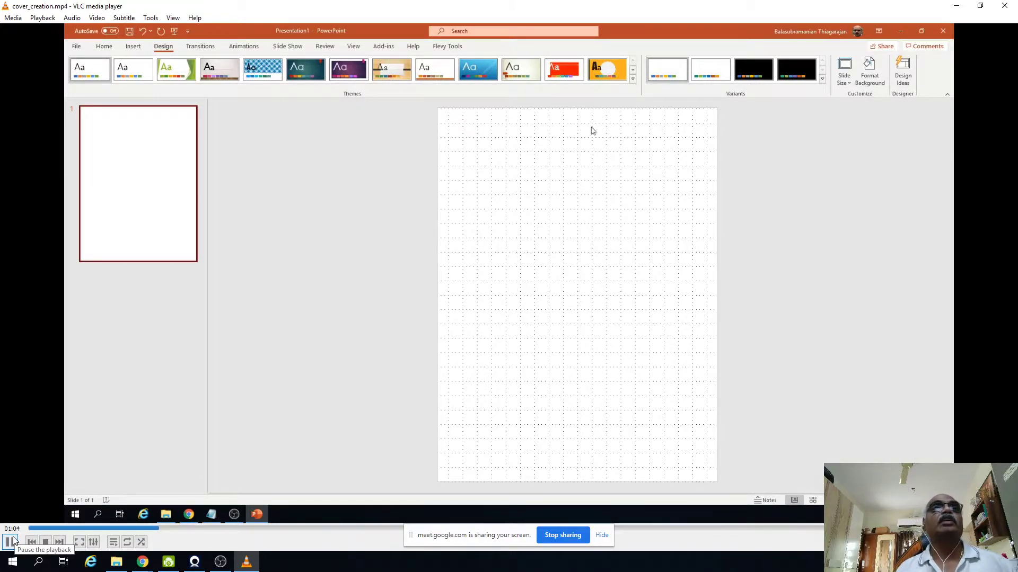
pyautogui.click(14, 540)
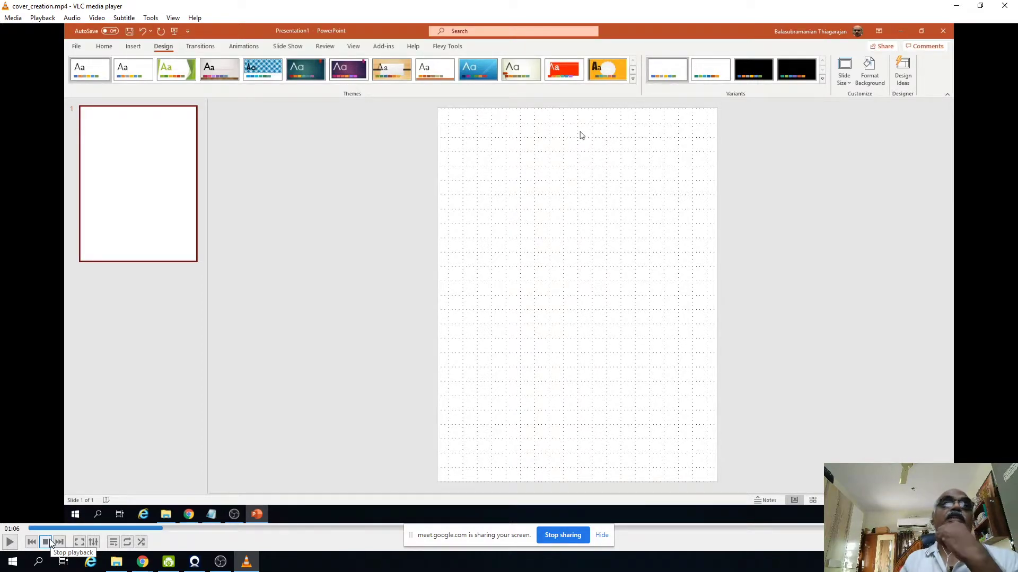
pyautogui.click(10, 543)
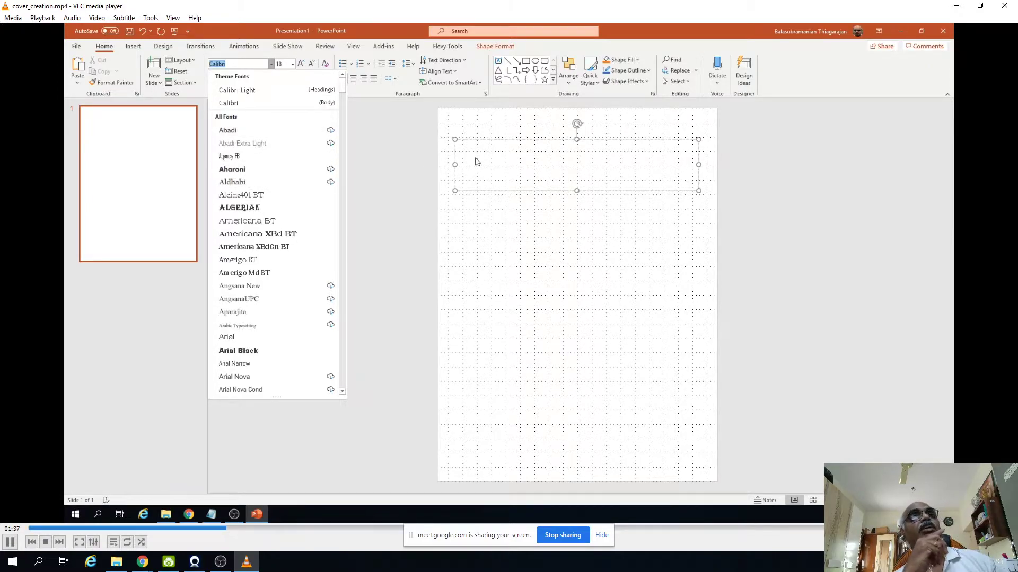
# Set the font of the text box near the slide's upper edge to Century Gothic
pyautogui.click(343, 181)
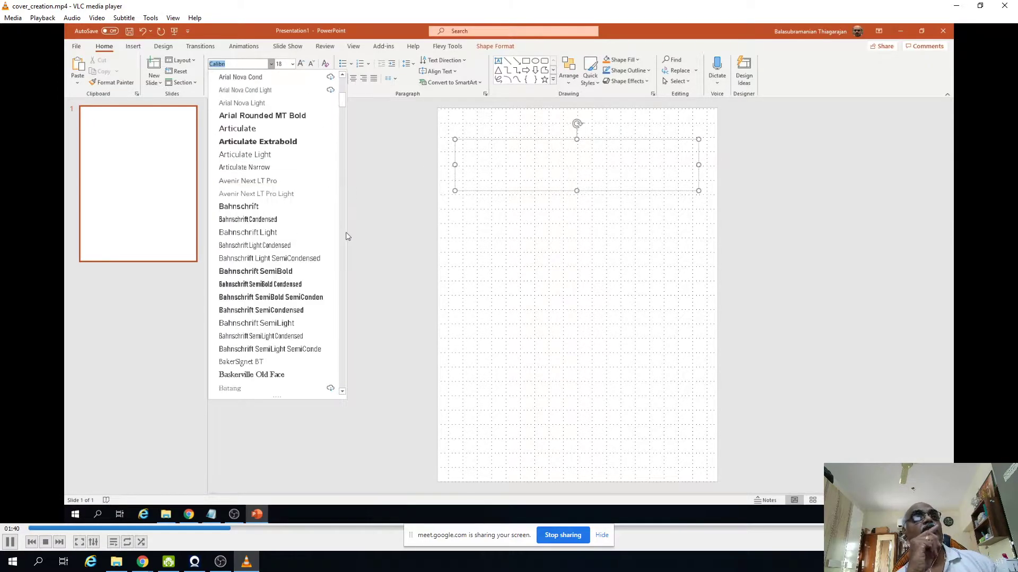
pyautogui.click(343, 114)
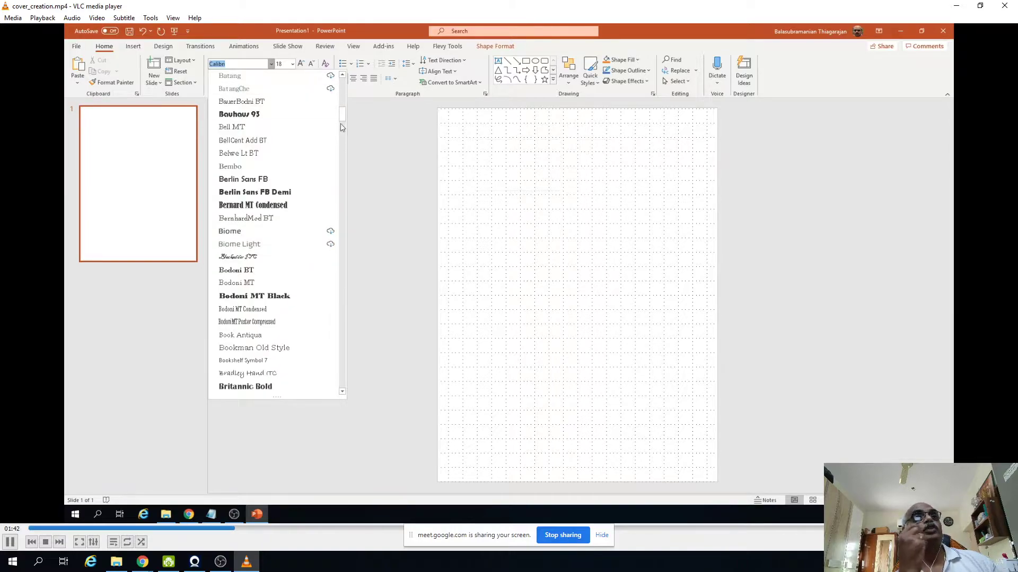
pyautogui.moveTo(342, 114)
pyautogui.mouseDown()
pyautogui.moveTo(346, 80)
pyautogui.moveTo(341, 107)
pyautogui.mouseUp()
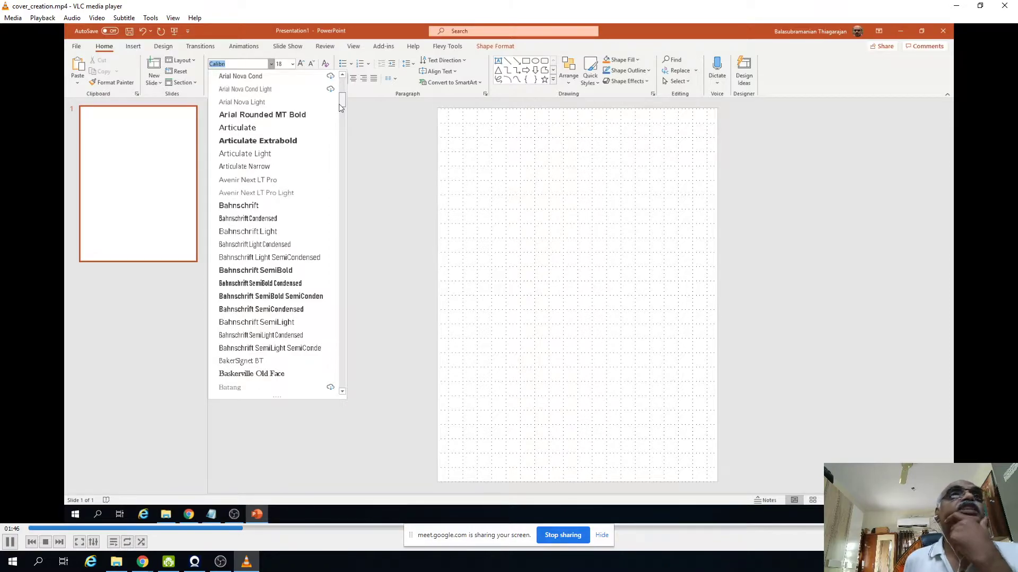
pyautogui.moveTo(341, 107); pyautogui.dragTo(340, 137)
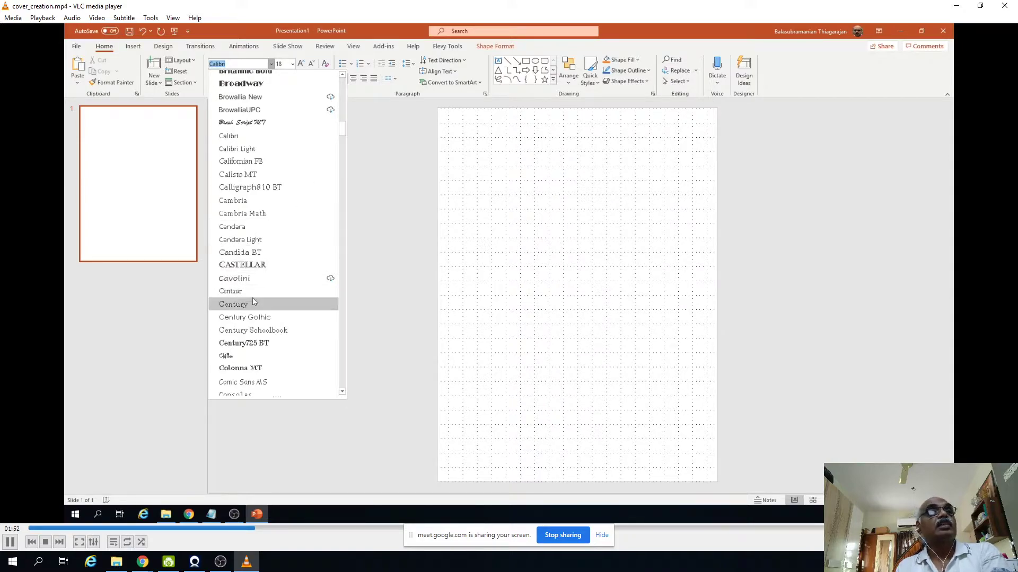
pyautogui.click(249, 317)
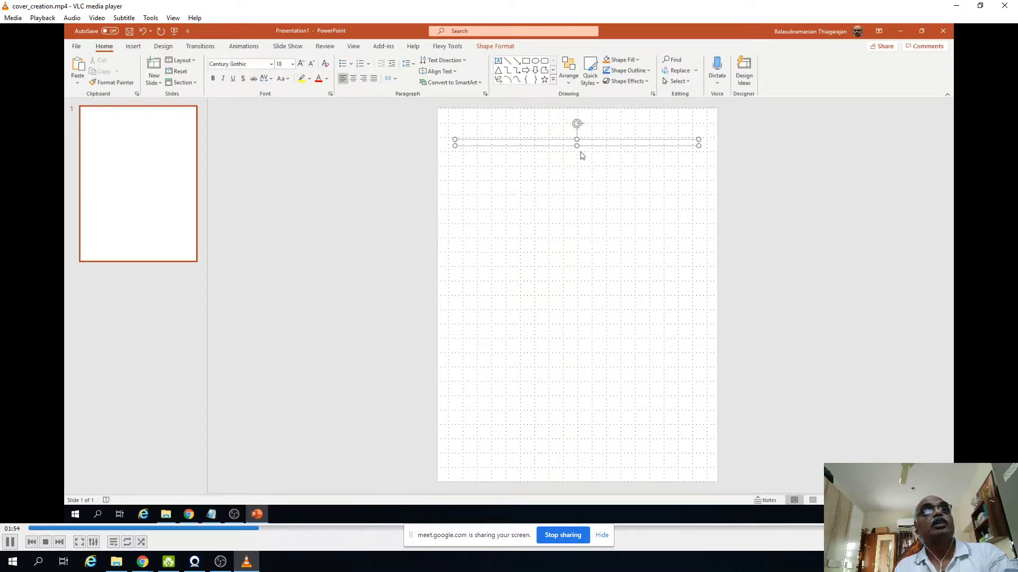
# Try the title text "How to write an E" in the text box near the slide's upper edge and start deleting it
pyautogui.moveTo(576, 144)
pyautogui.mouseDown()
pyautogui.moveTo(572, 173)
pyautogui.moveTo(577, 146)
pyautogui.mouseUp()
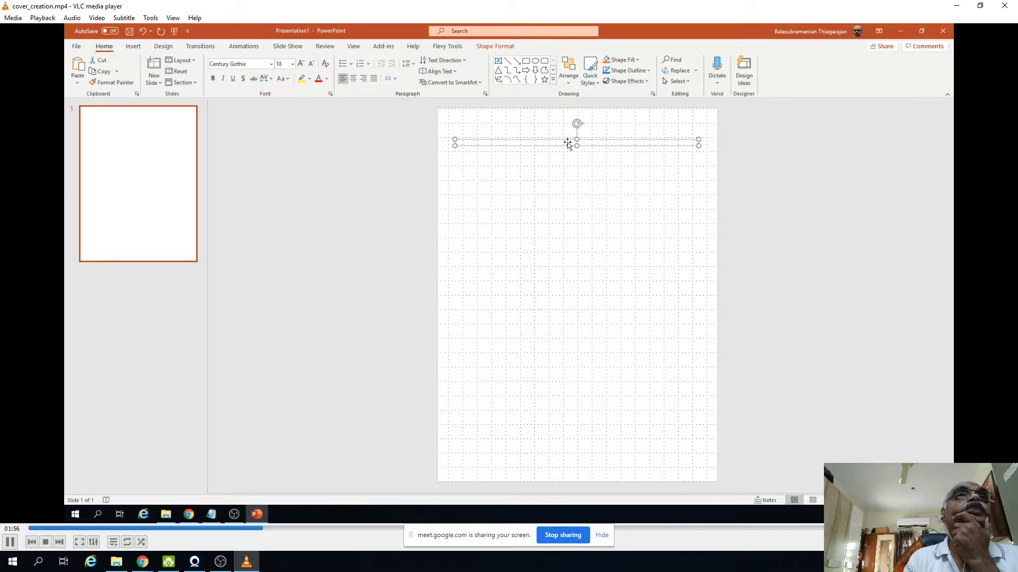
pyautogui.click(458, 142)
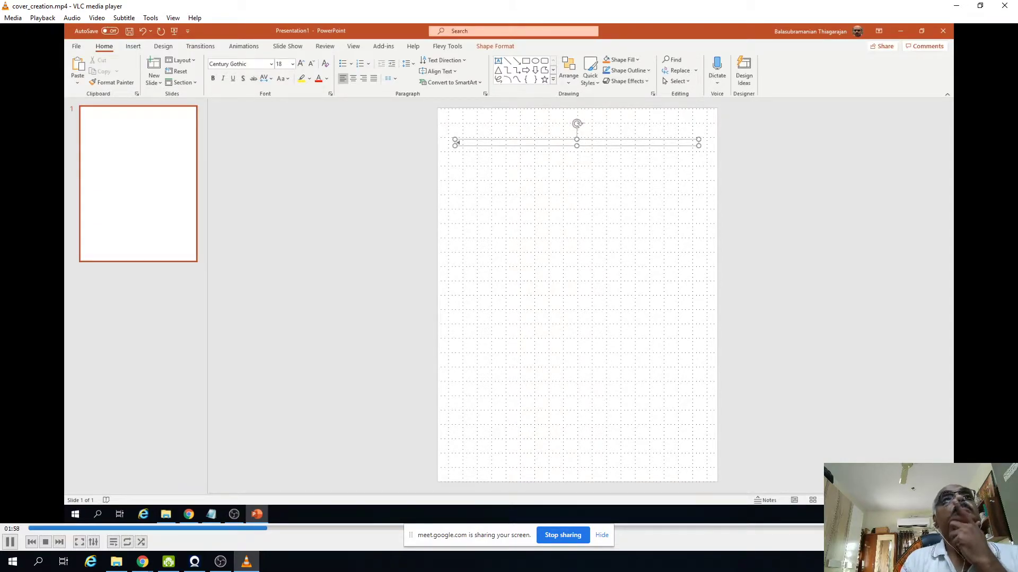
pyautogui.write('No')
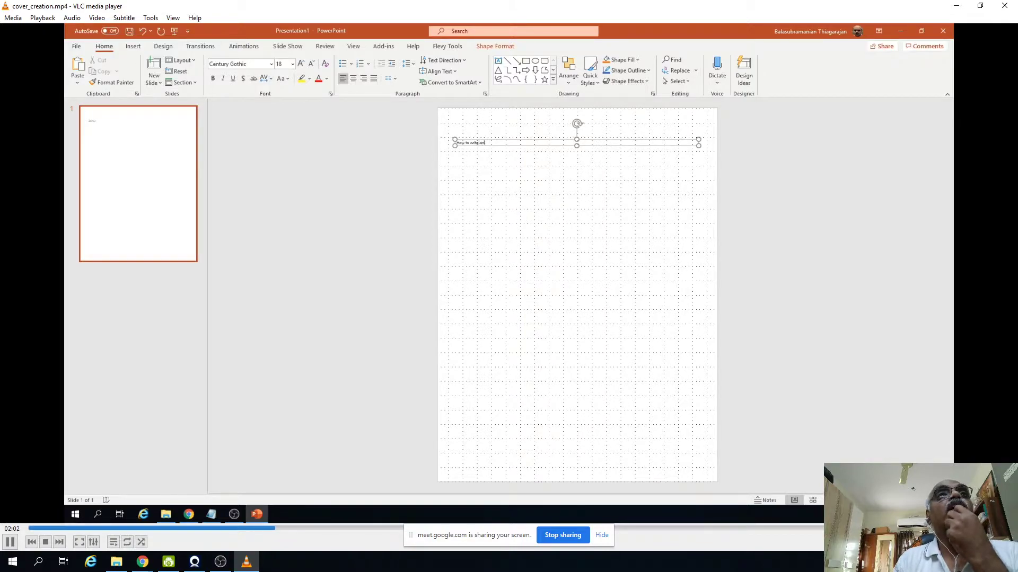
pyautogui.write('w to write an E')
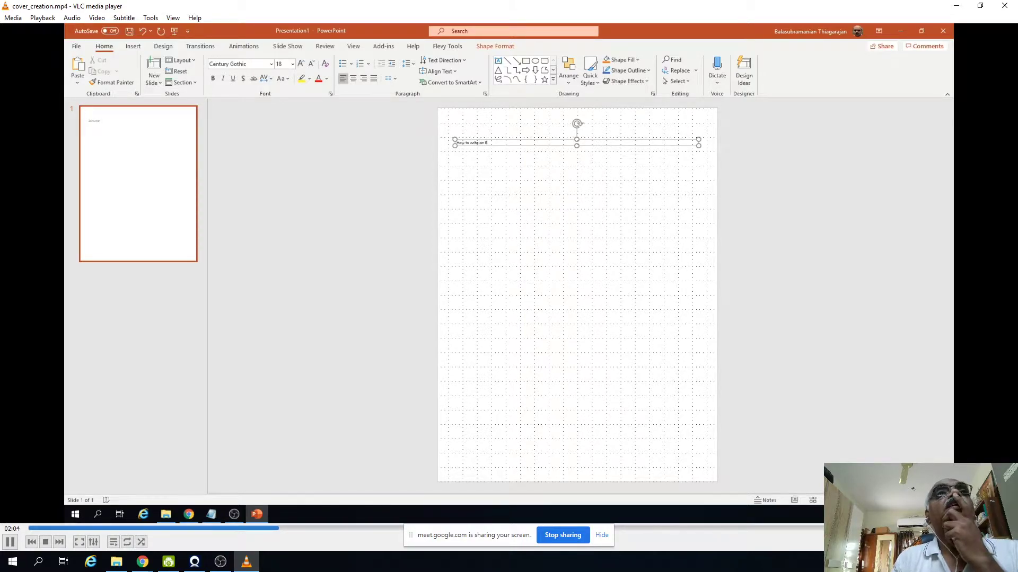
pyautogui.press('BackSpace')
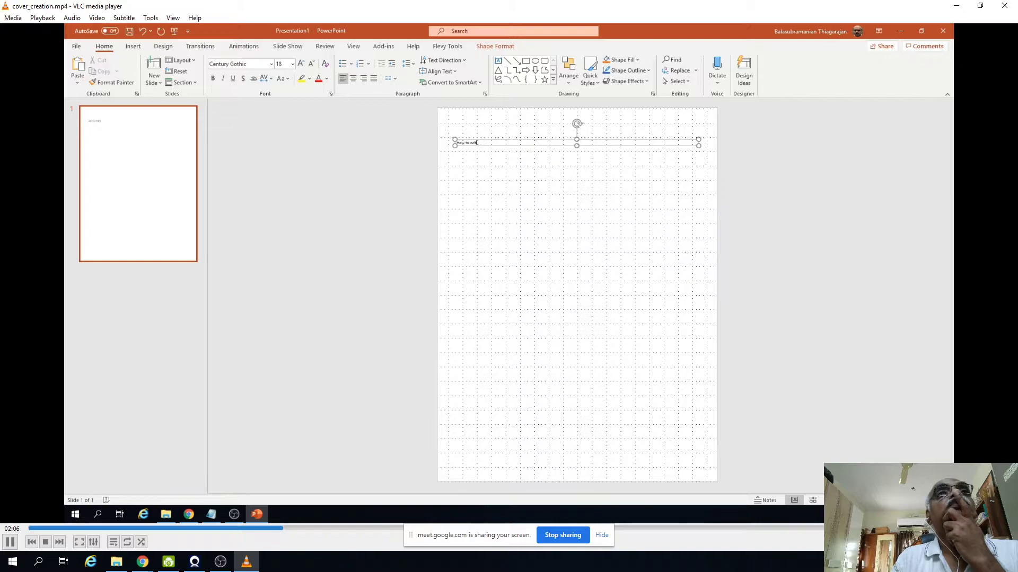
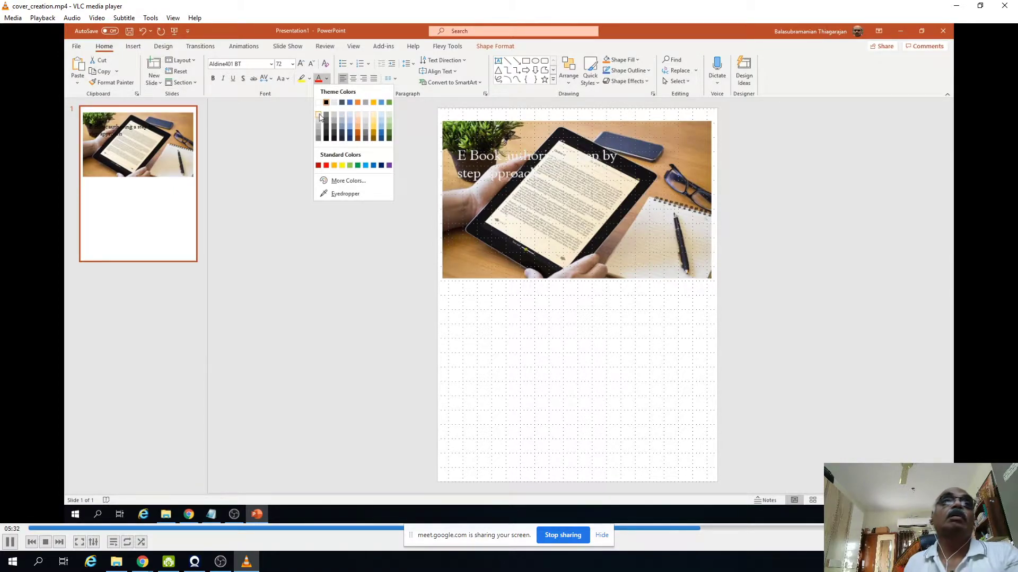
# Pick a purple from the standard colour palette as the font colour of the selected title text
pyautogui.click(333, 183)
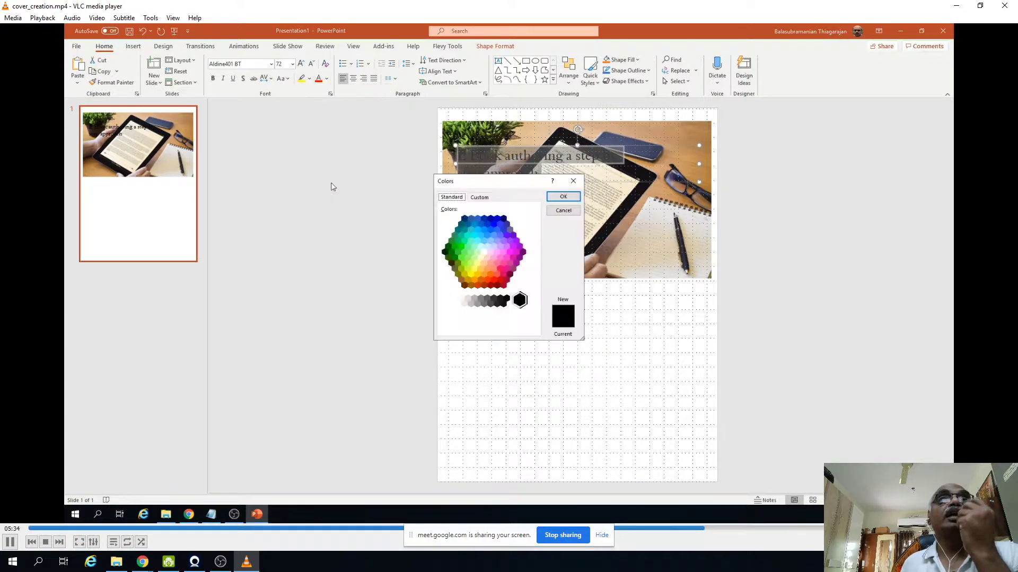
pyautogui.moveTo(483, 182); pyautogui.dragTo(247, 203)
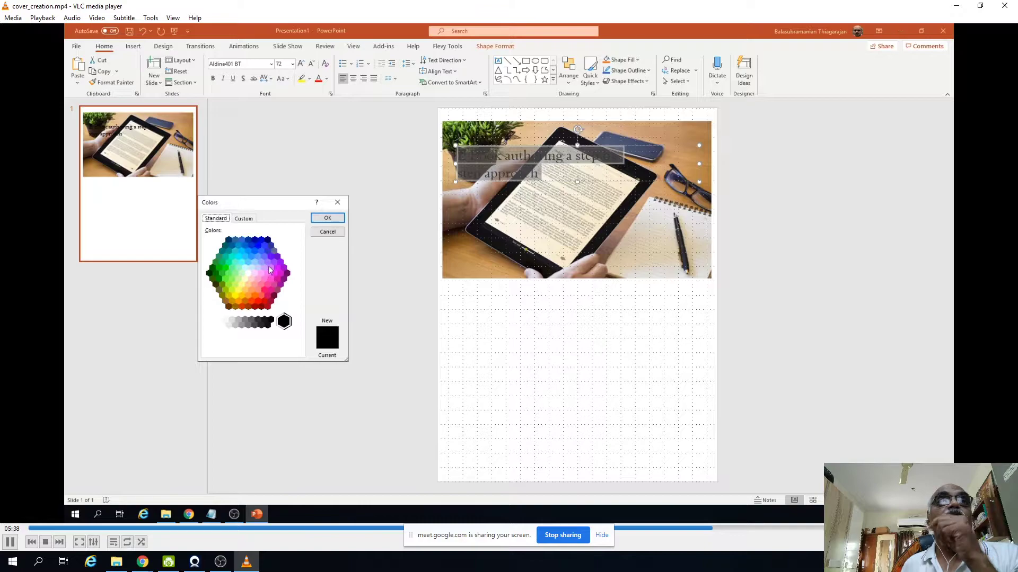
pyautogui.click(270, 268)
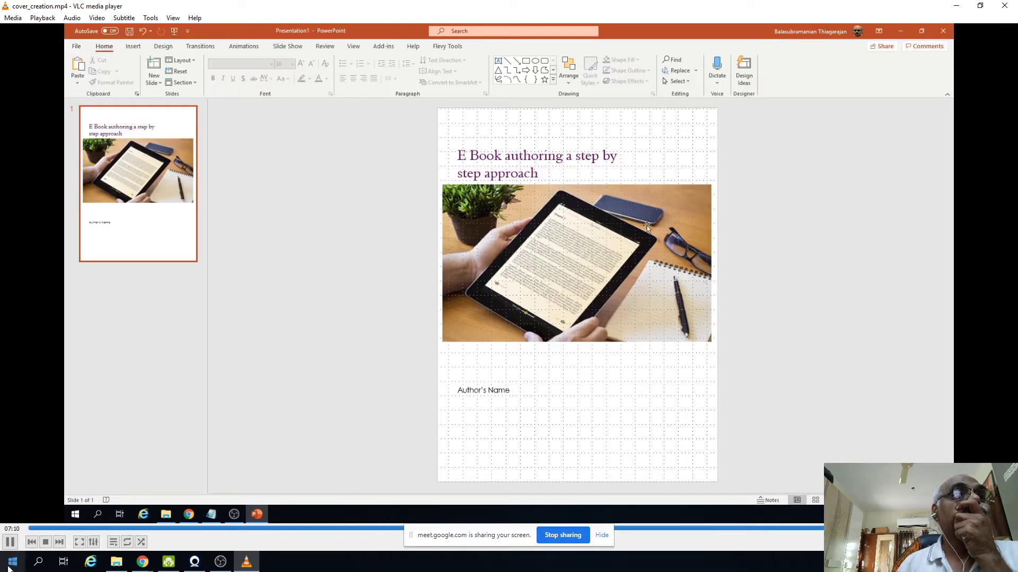
# Pause the video at the finished cover, rewind it to 00:00 and replay it from the beginning
pyautogui.click(10, 541)
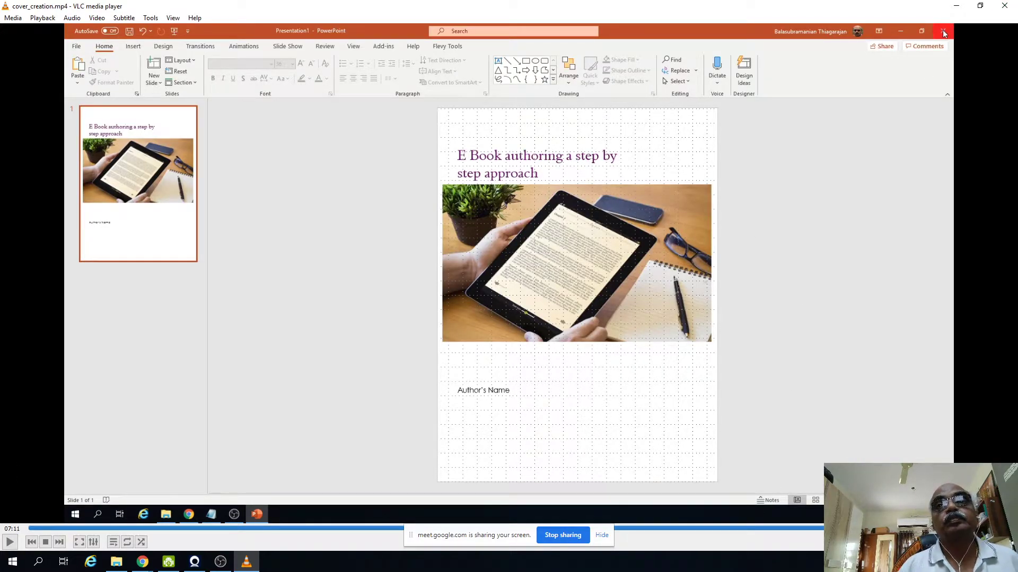
pyautogui.click(356, 528)
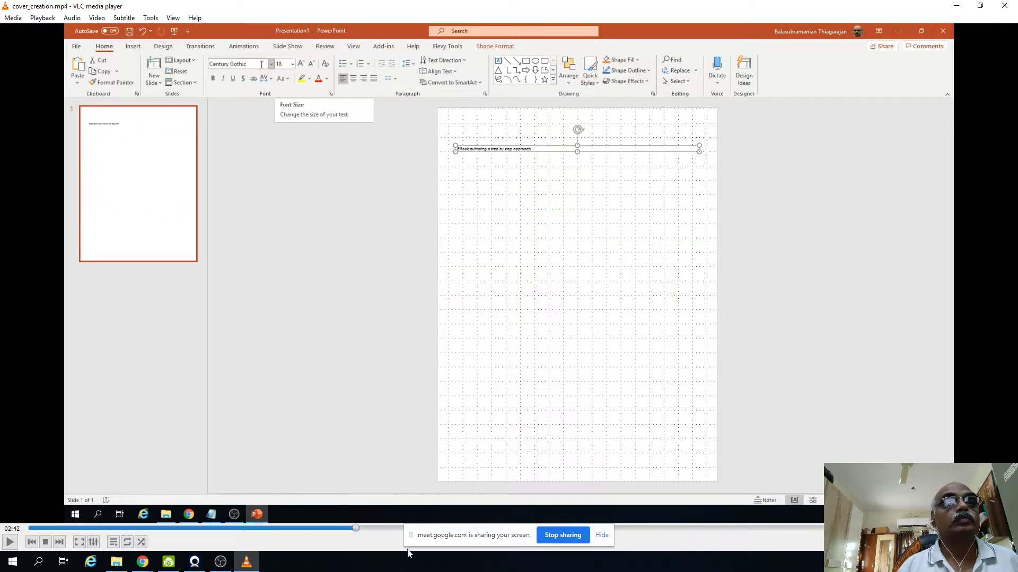
pyautogui.moveTo(353, 527); pyautogui.dragTo(248, 520)
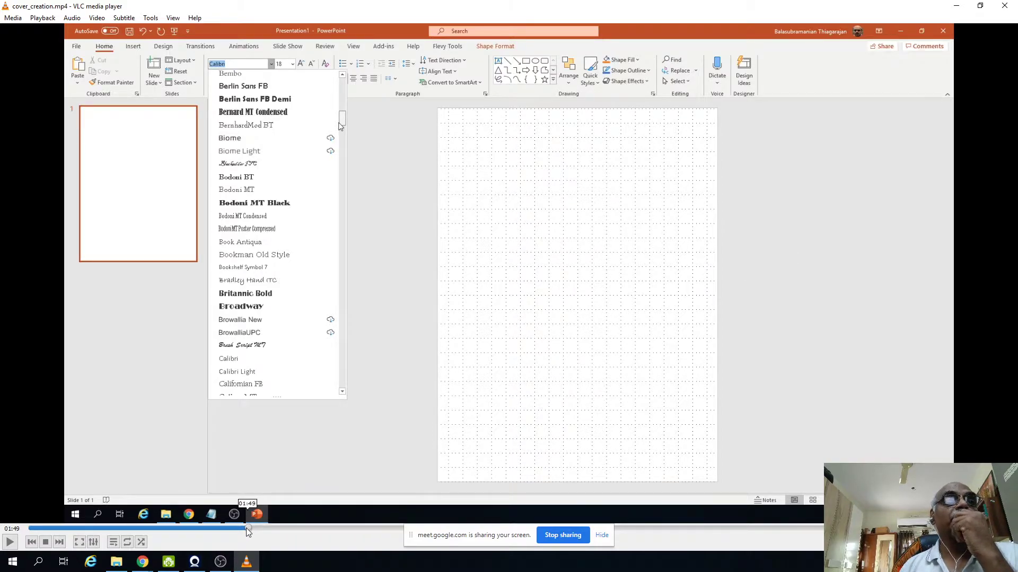
pyautogui.moveTo(247, 528); pyautogui.dragTo(85, 527)
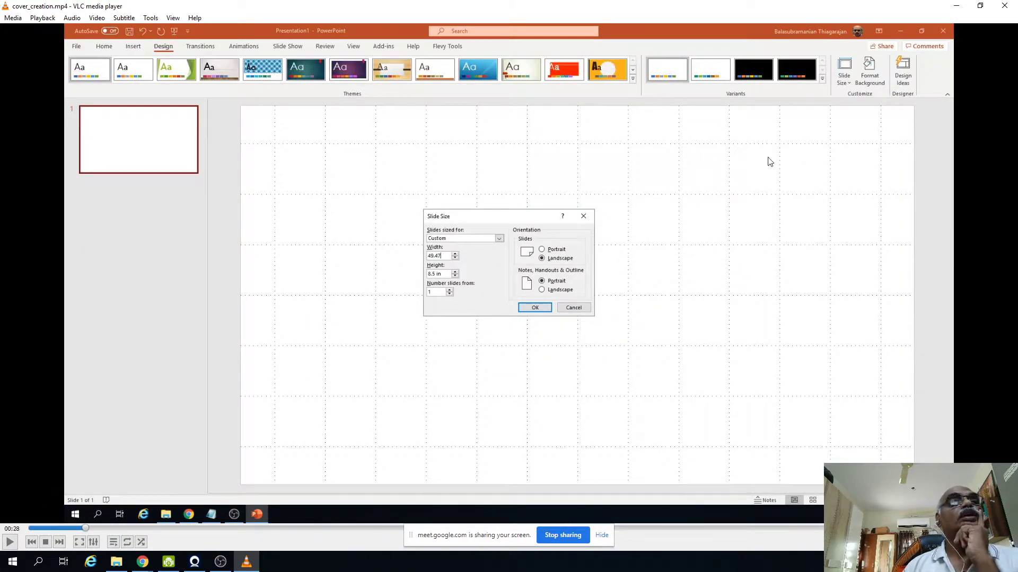
pyautogui.click(77, 528)
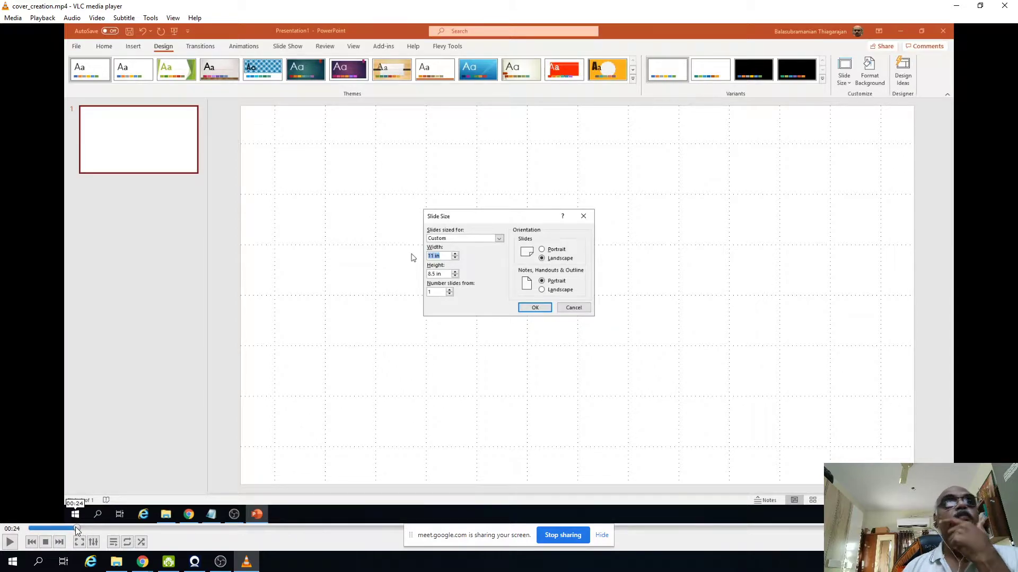
pyautogui.moveTo(77, 528); pyautogui.dragTo(28, 529)
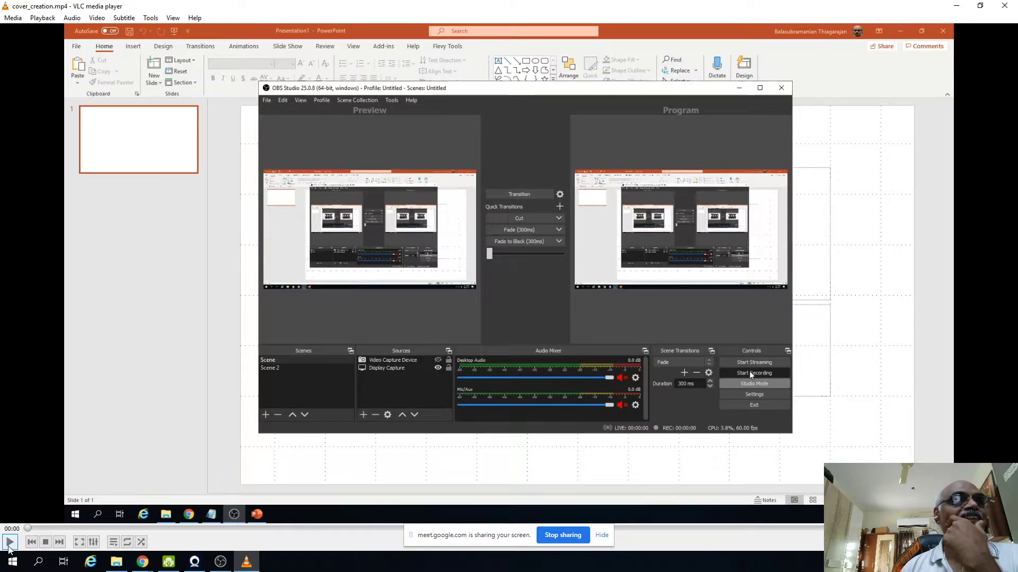
pyautogui.click(9, 542)
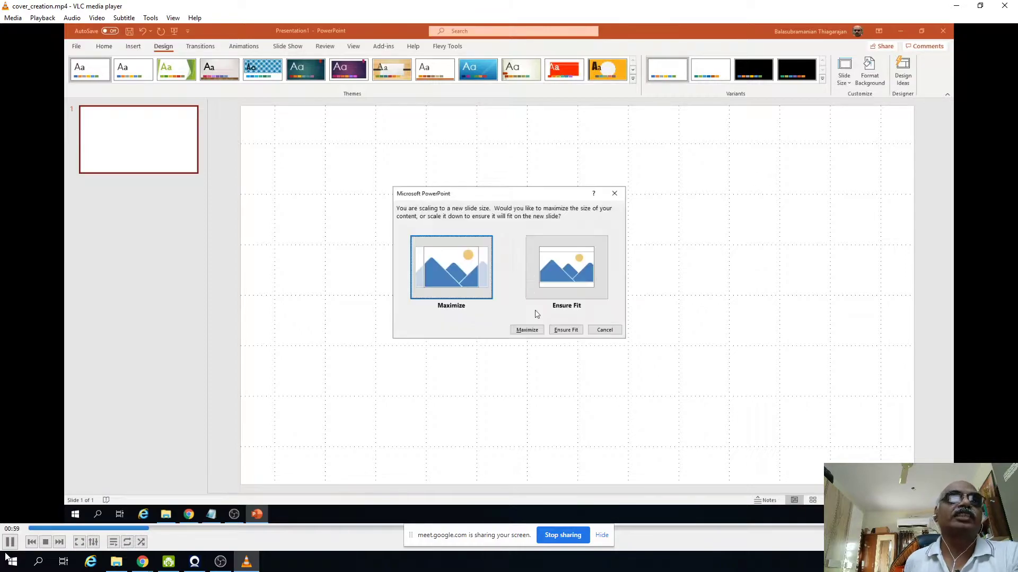
# Apply the new slide size with the Ensure Fit scaling option
pyautogui.click(562, 331)
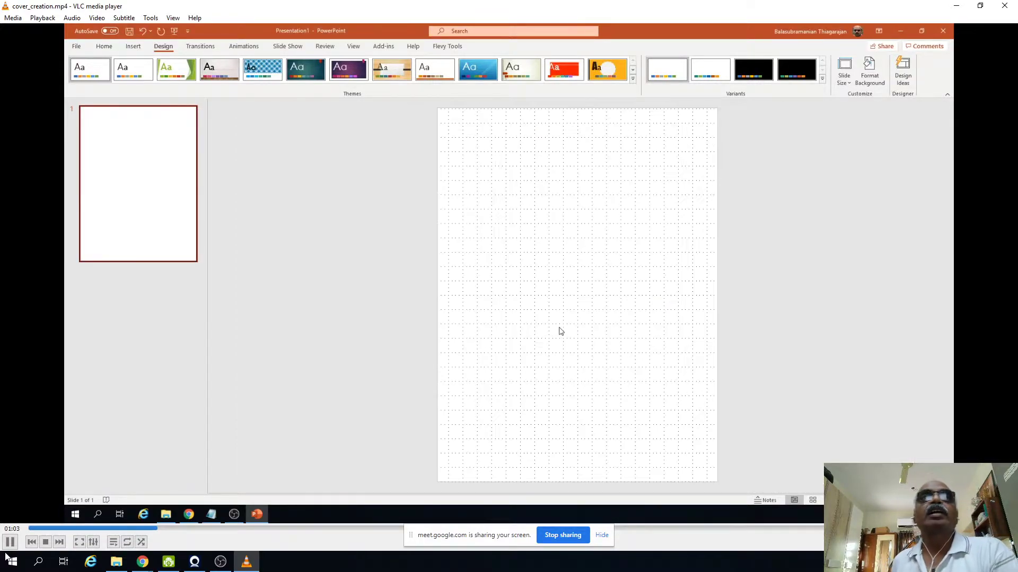
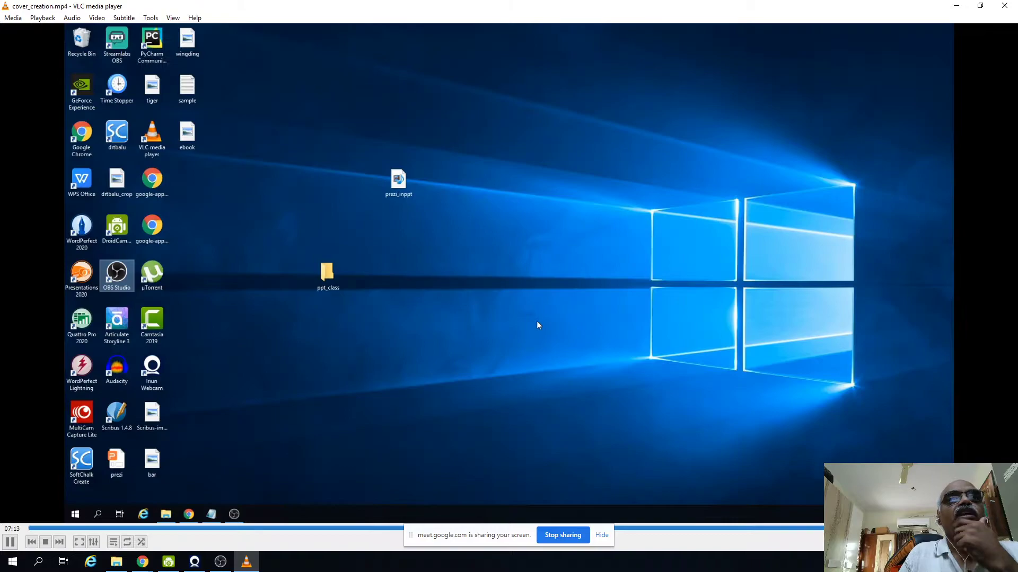
# Close the video player and minimize OBS Studio, leaving the Videos folder open in File Explorer
pyautogui.click(1007, 7)
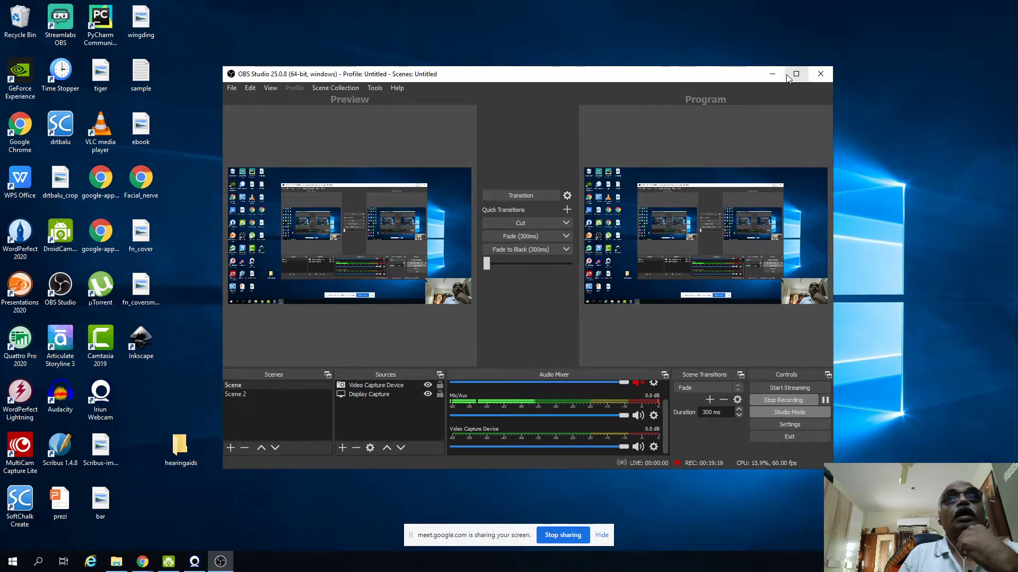
pyautogui.click(771, 75)
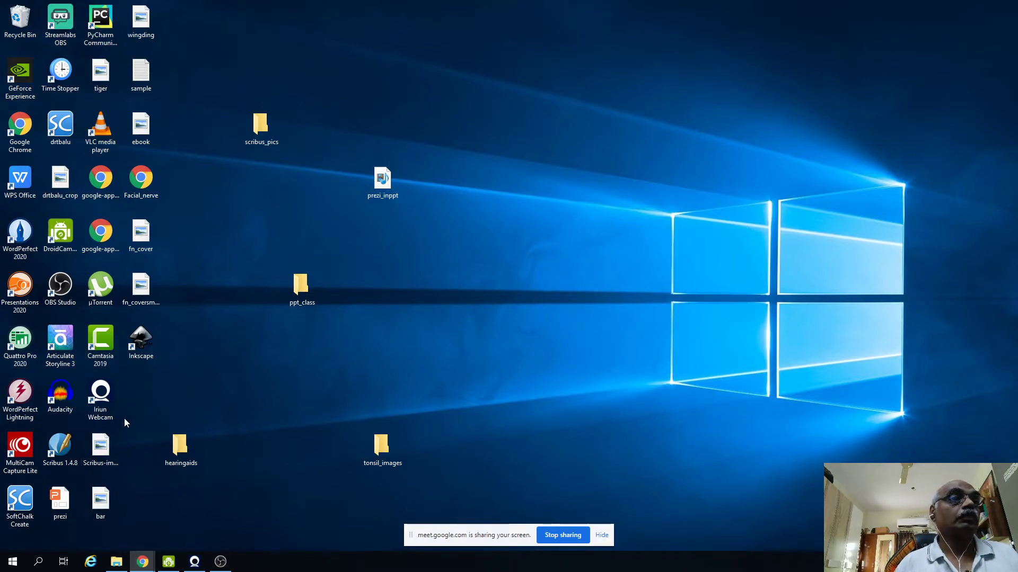
pyautogui.click(116, 563)
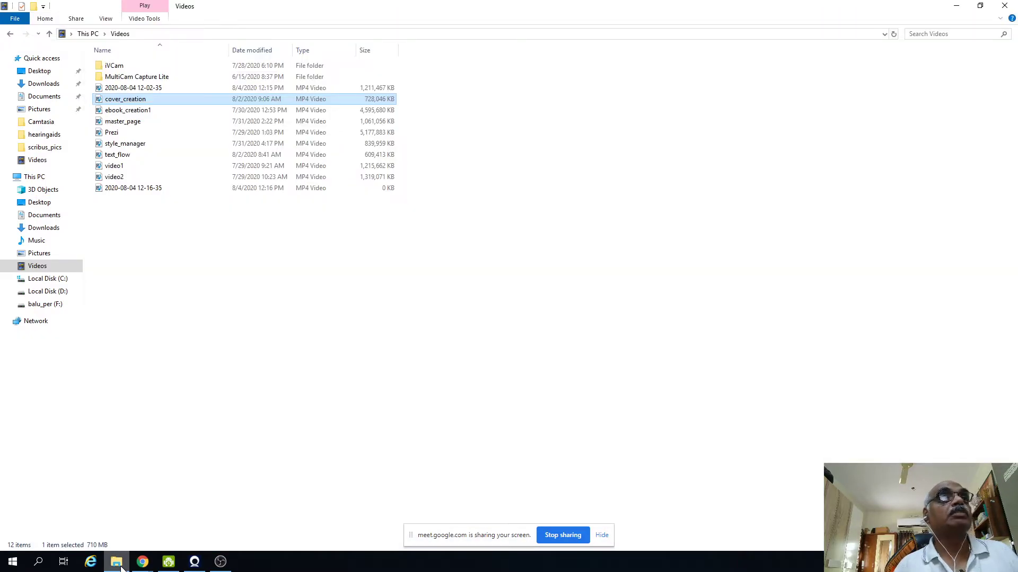
# Minimize the File Explorer window to reveal the desktop
pyautogui.click(956, 7)
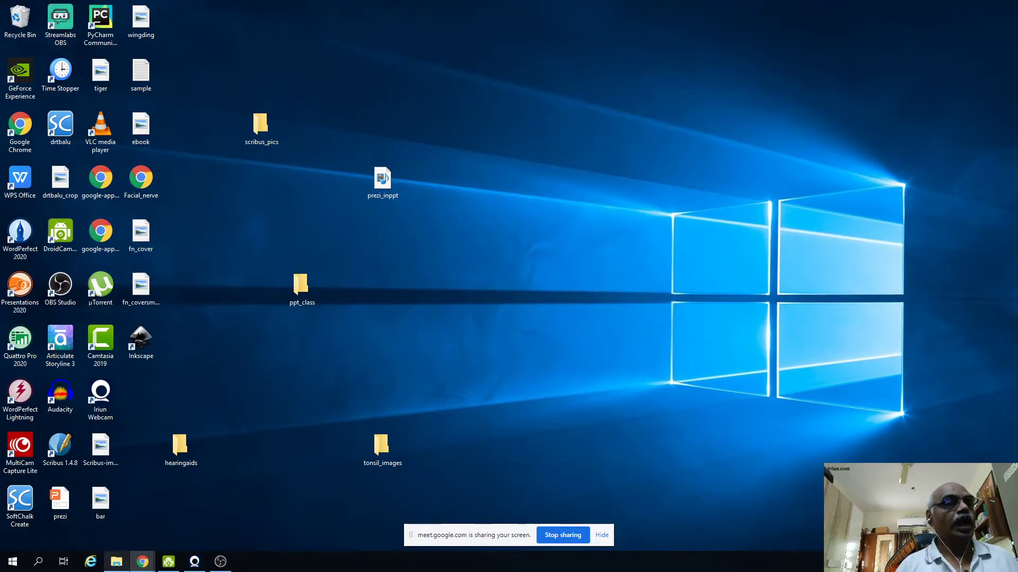
pyautogui.click(12, 562)
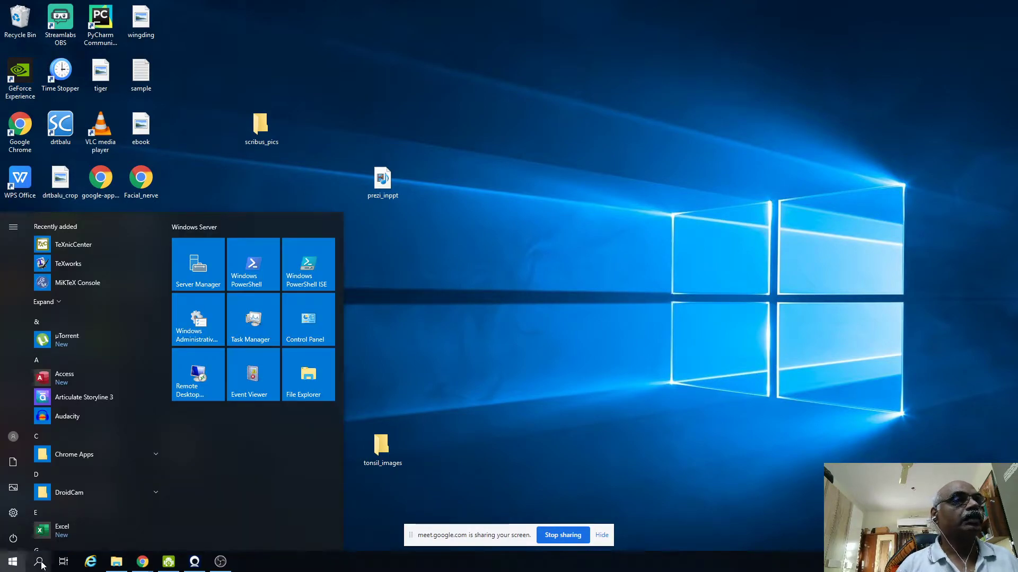
pyautogui.click(496, 407)
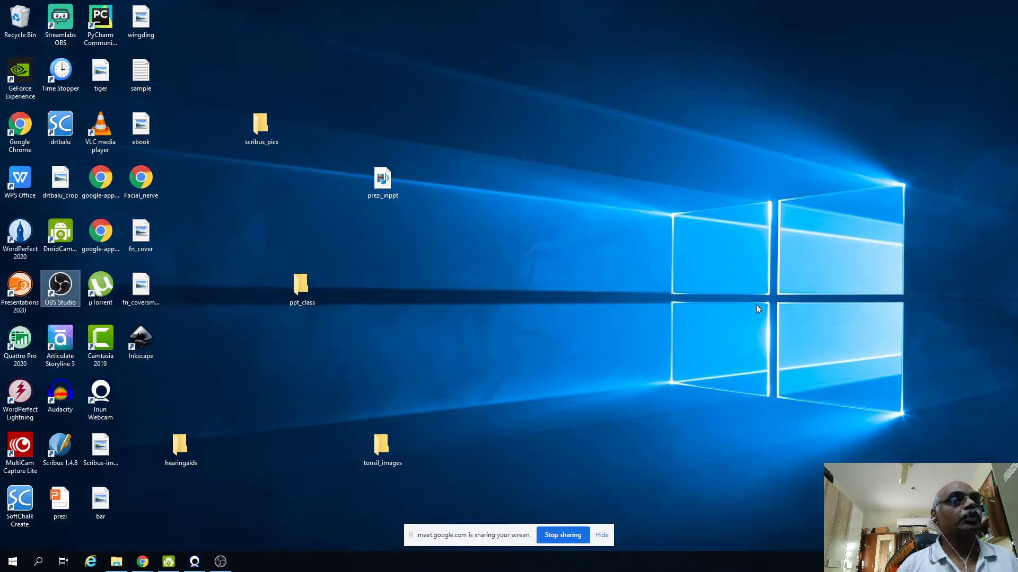
pyautogui.click(34, 565)
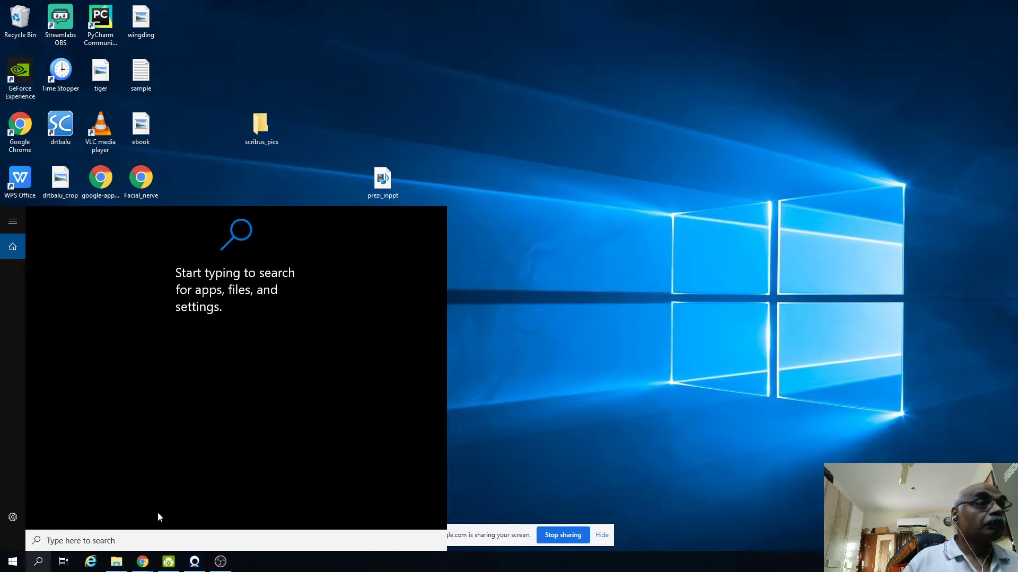
pyautogui.click(685, 332)
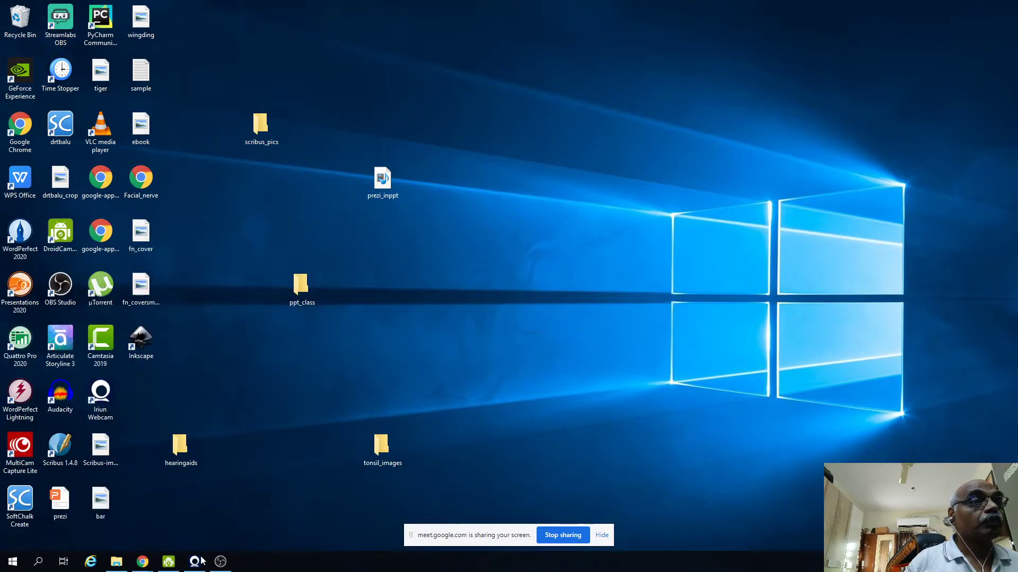
pyautogui.click(21, 564)
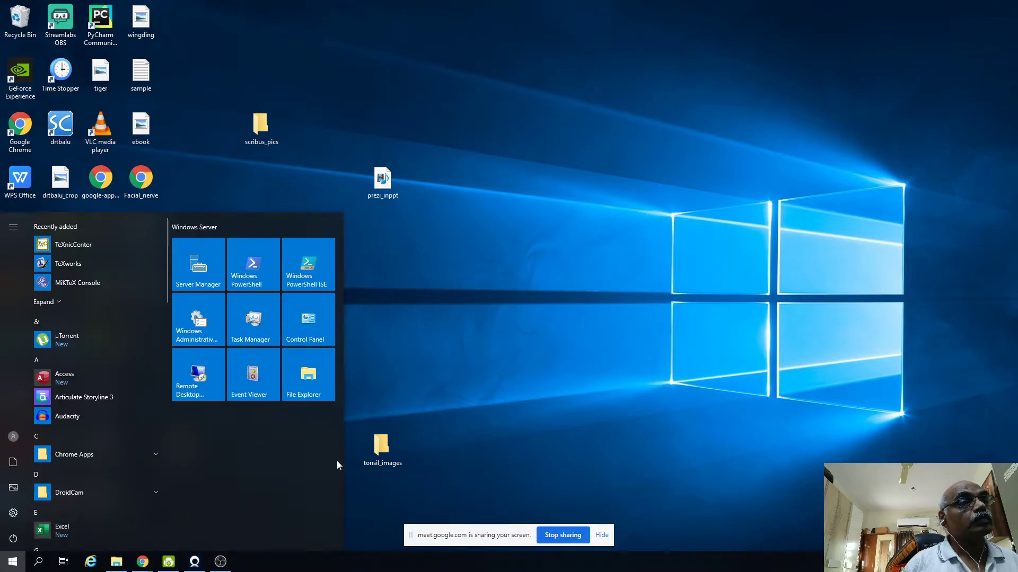
# Launch PowerPoint with a new blank presentation and close the WPS Office window that covers it
pyautogui.click(39, 562)
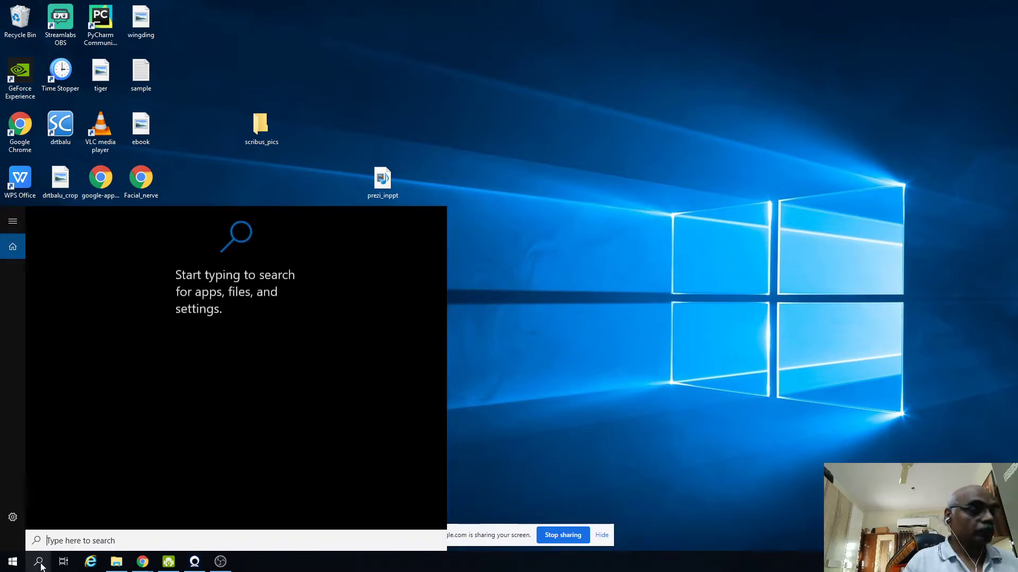
pyautogui.write('powrep')
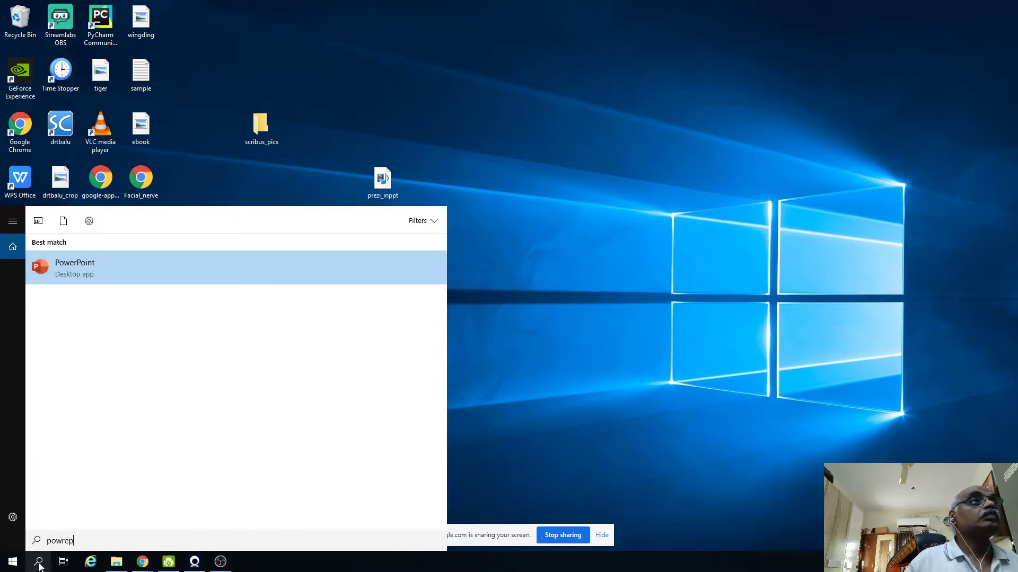
pyautogui.click(61, 281)
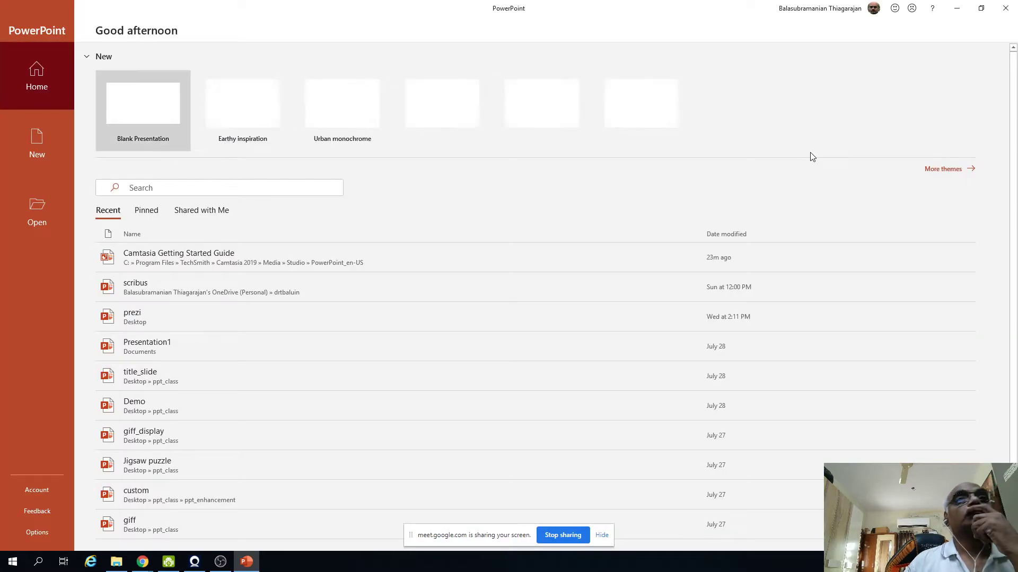
pyautogui.click(161, 100)
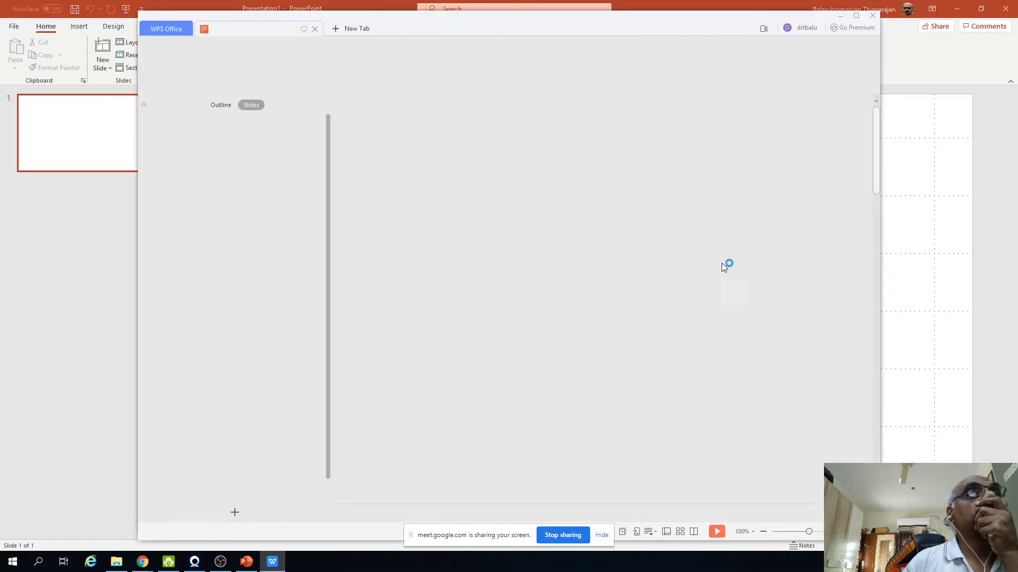
pyautogui.click(873, 16)
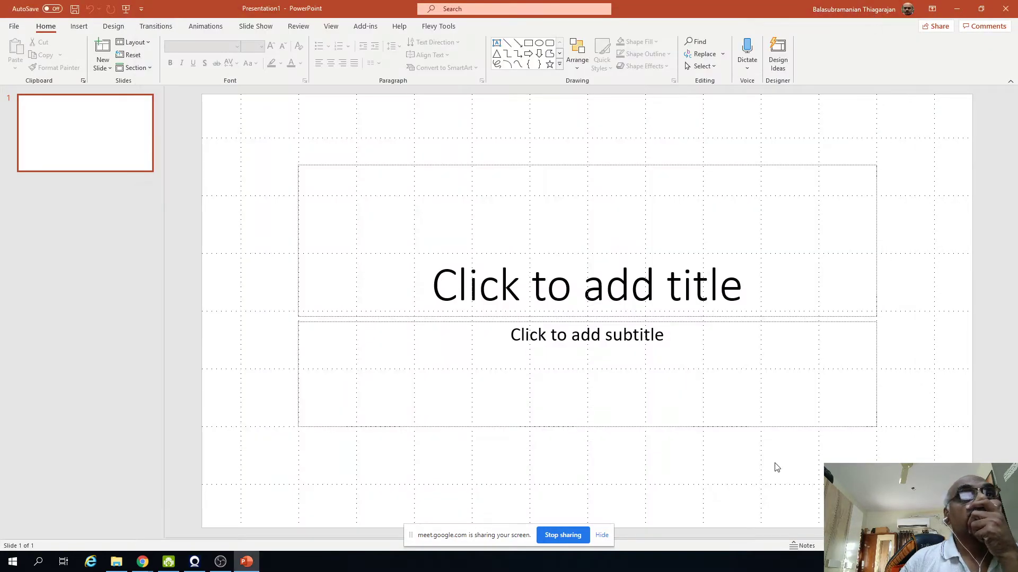
# Change the first slide's layout to Blank
pyautogui.rightClick(104, 142)
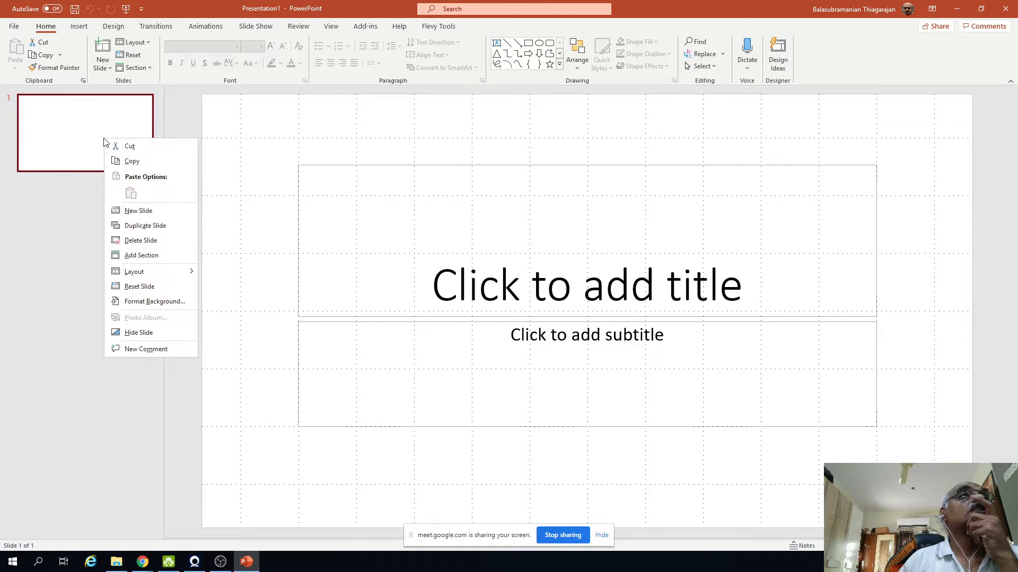
pyautogui.moveTo(162, 273)
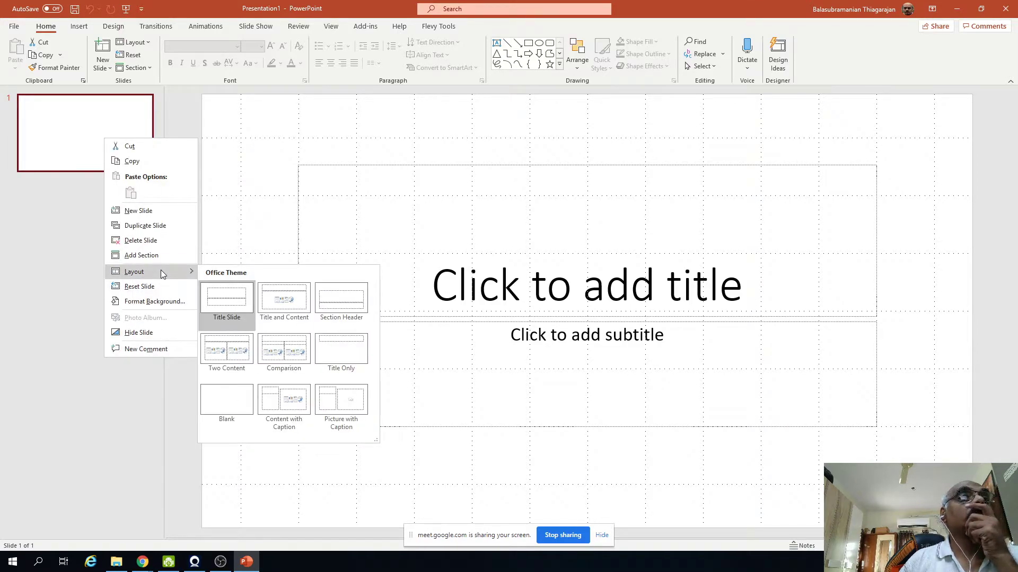
pyautogui.click(231, 404)
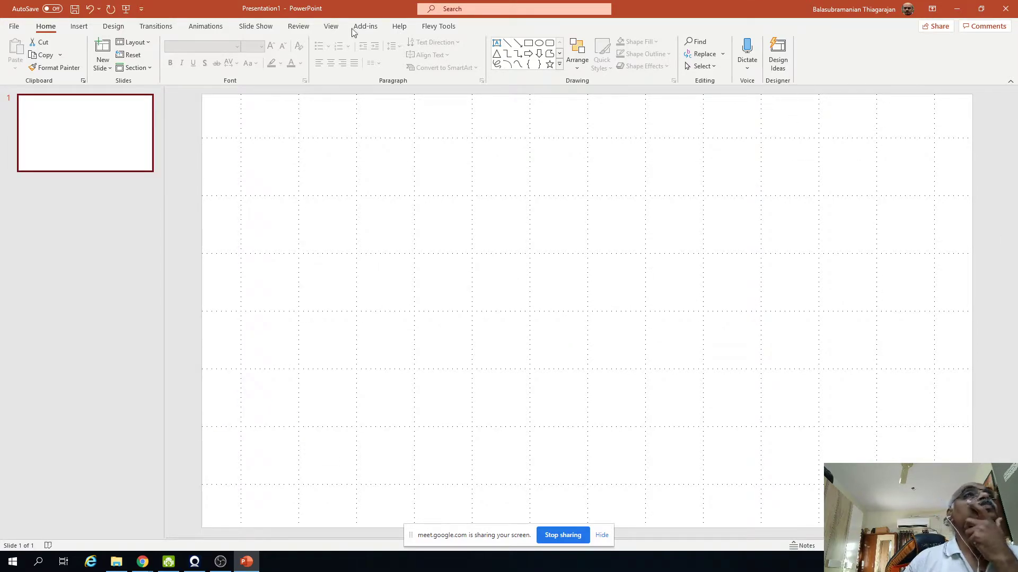
# Choose a custom slide size and set its width to 49.7 cm
pyautogui.click(117, 28)
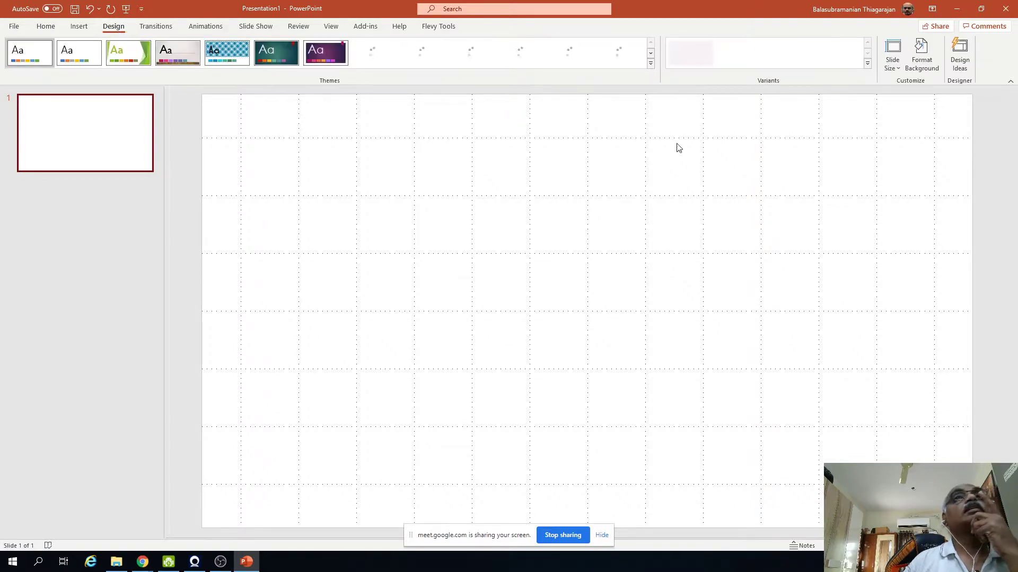
pyautogui.click(901, 67)
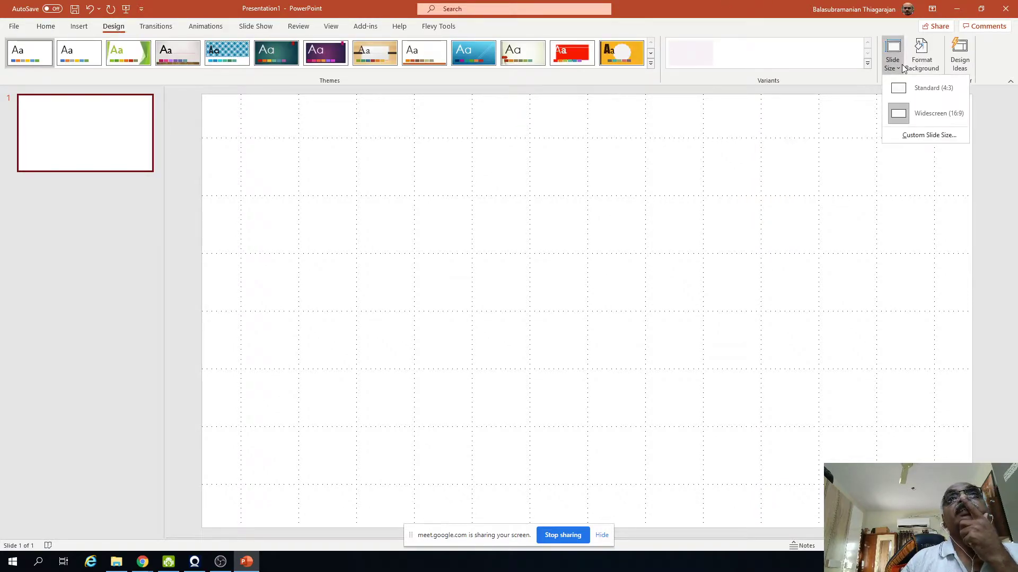
pyautogui.click(930, 136)
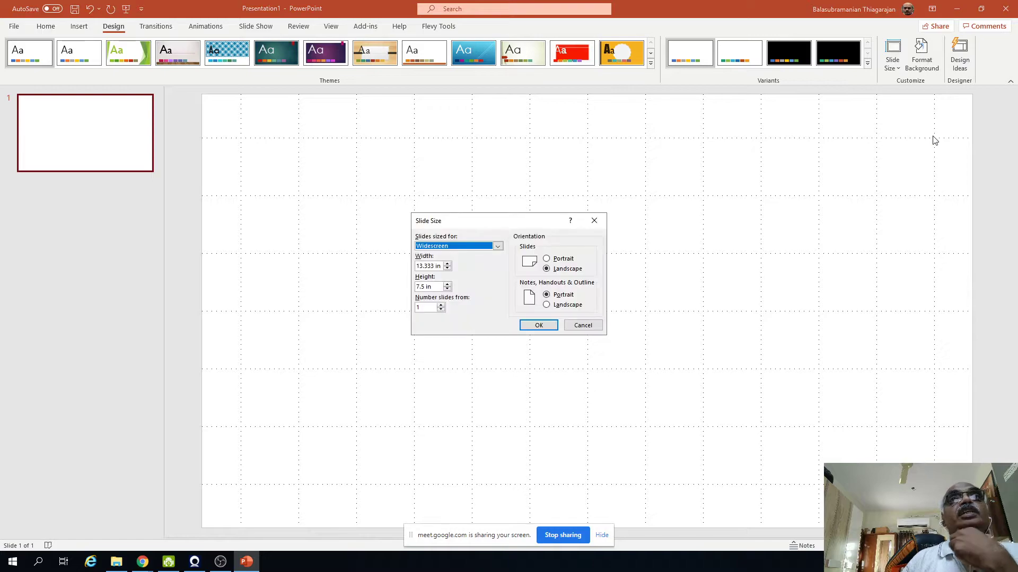
pyautogui.click(499, 246)
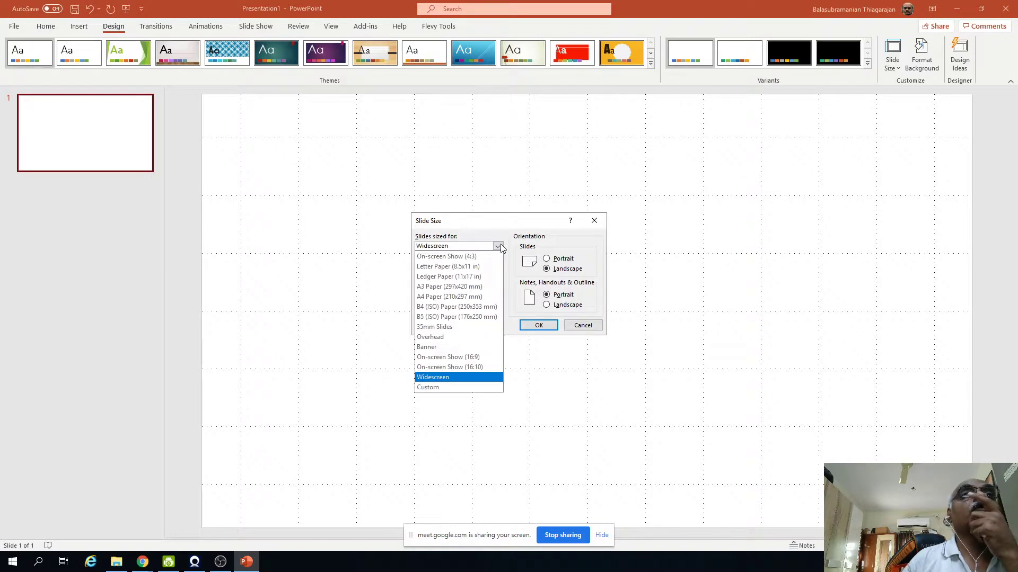
pyautogui.click(432, 386)
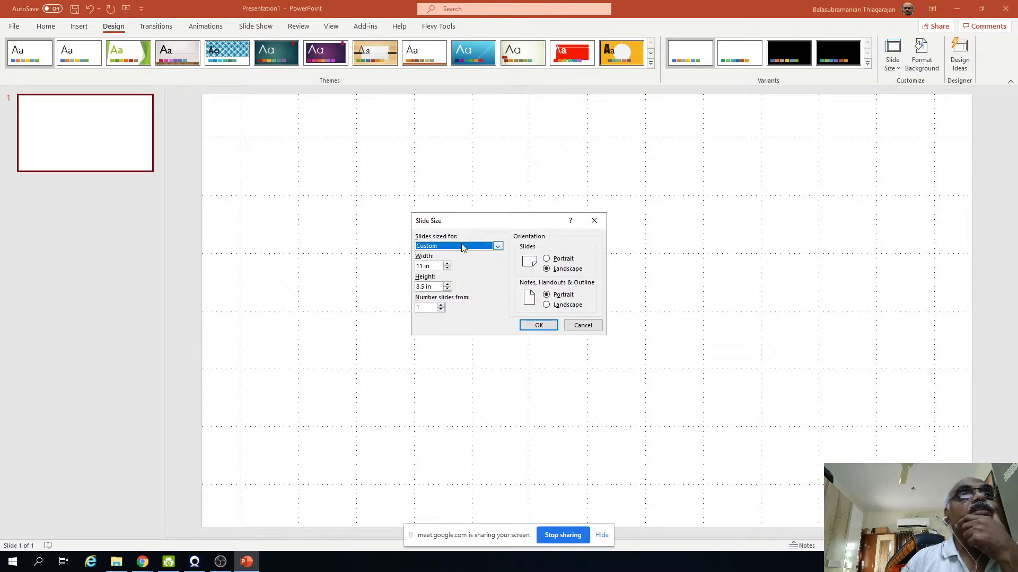
pyautogui.moveTo(436, 266); pyautogui.dragTo(392, 267)
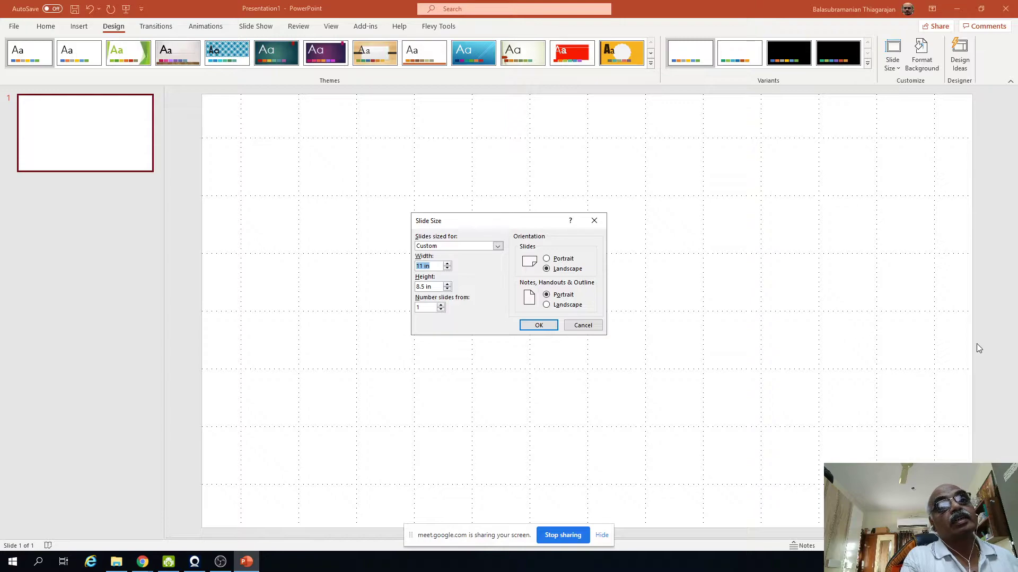
pyautogui.write('49')
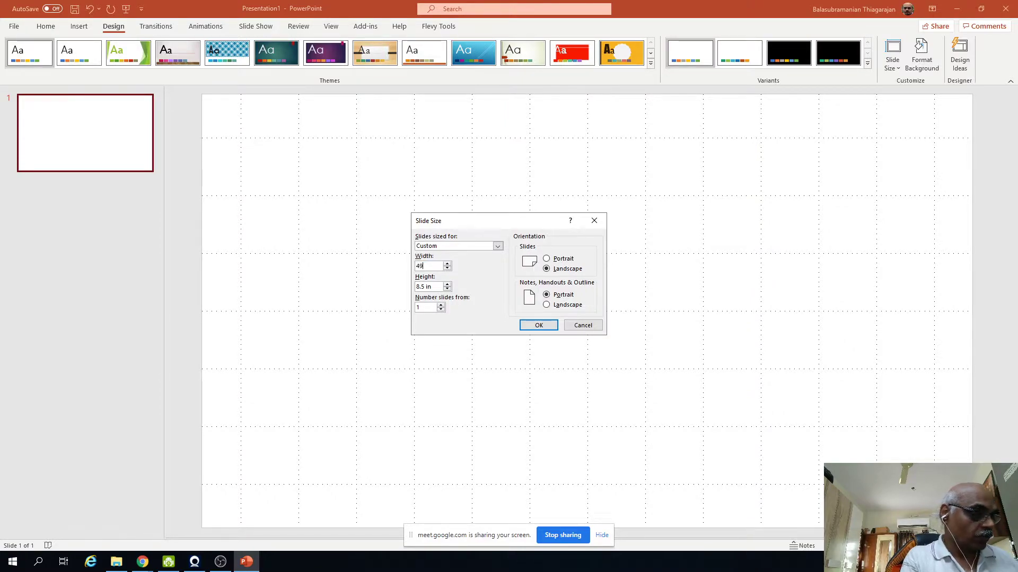
pyautogui.write('.7')
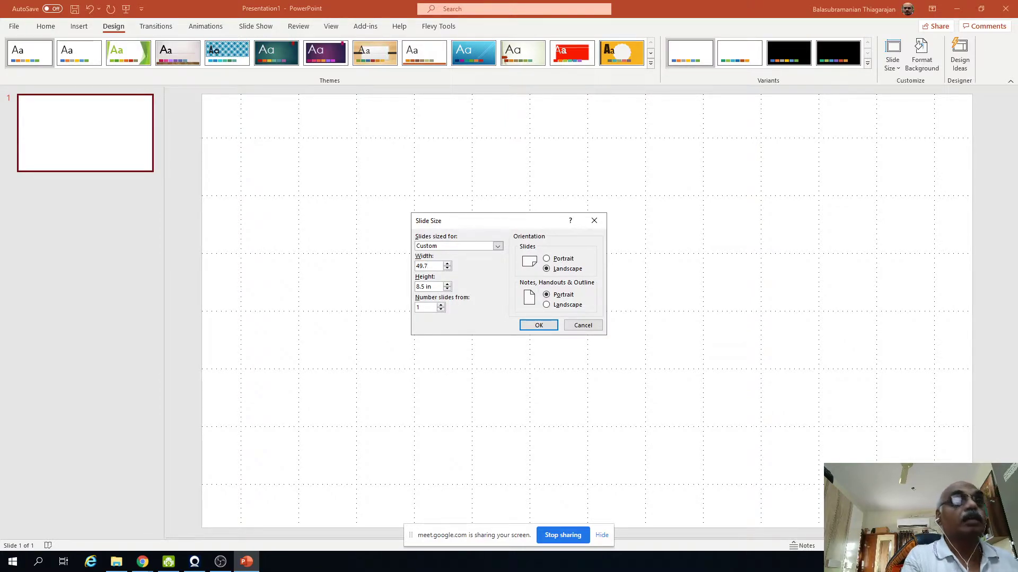
pyautogui.write(' cm')
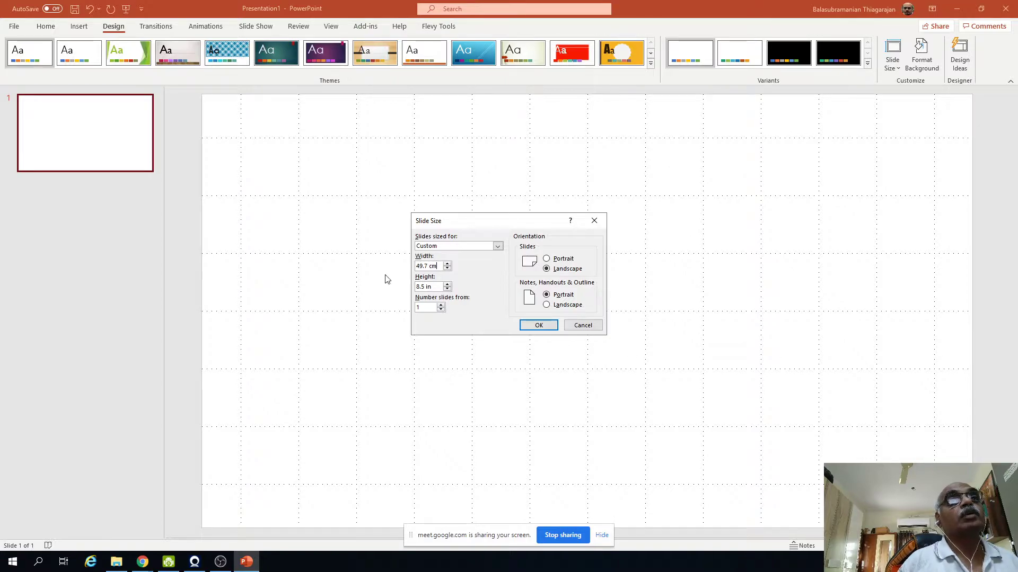
pyautogui.press('Tab')
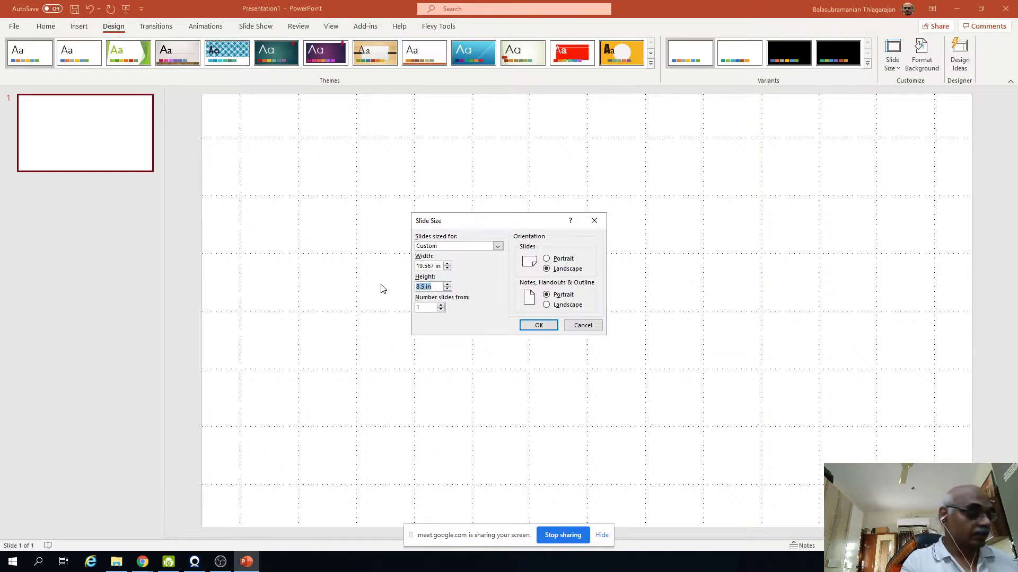
# Set the slide height to 66.14 cm and apply the custom size to the presentation
pyautogui.write('66.')
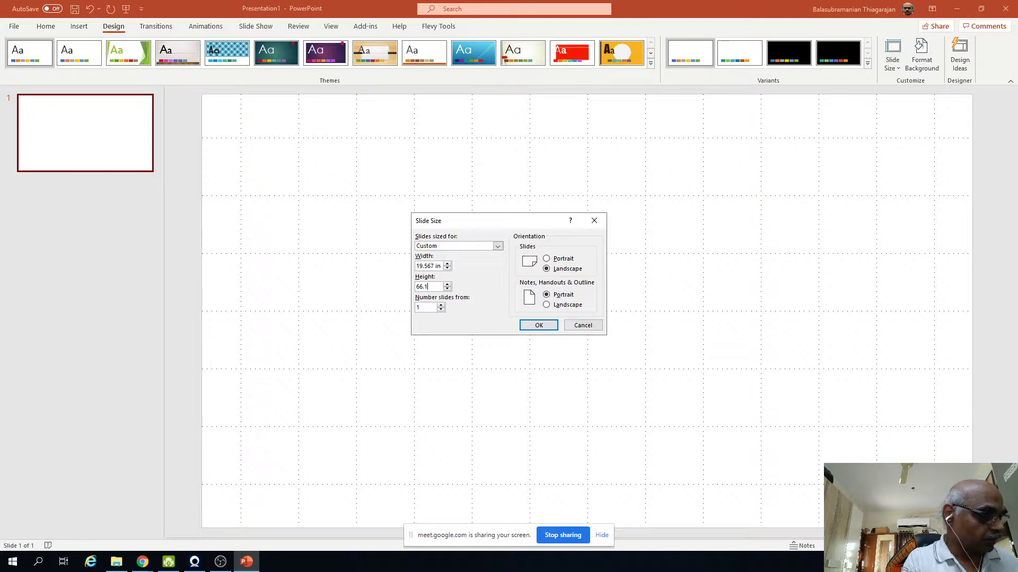
pyautogui.write('14 cm')
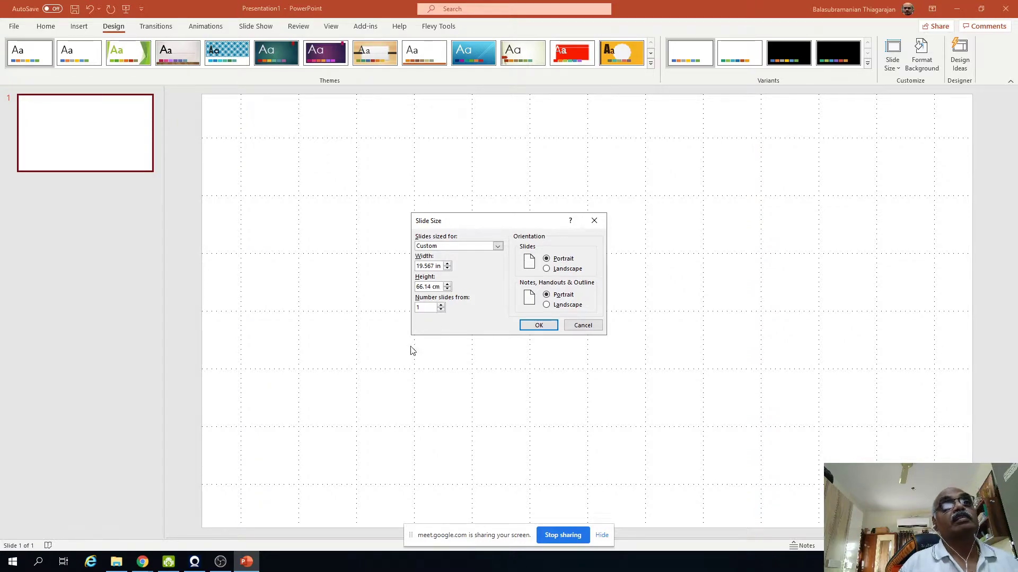
pyautogui.click(533, 323)
pyautogui.click(579, 318)
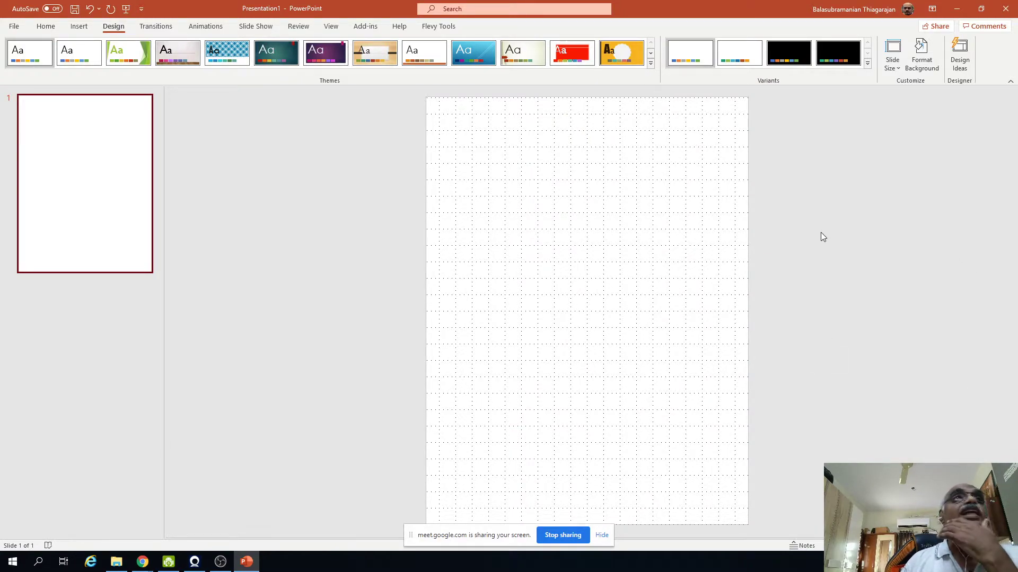
# Insert a wide text box near the upper edge of the slide with the title "Book writing A Step By Step Approach"
pyautogui.click(80, 27)
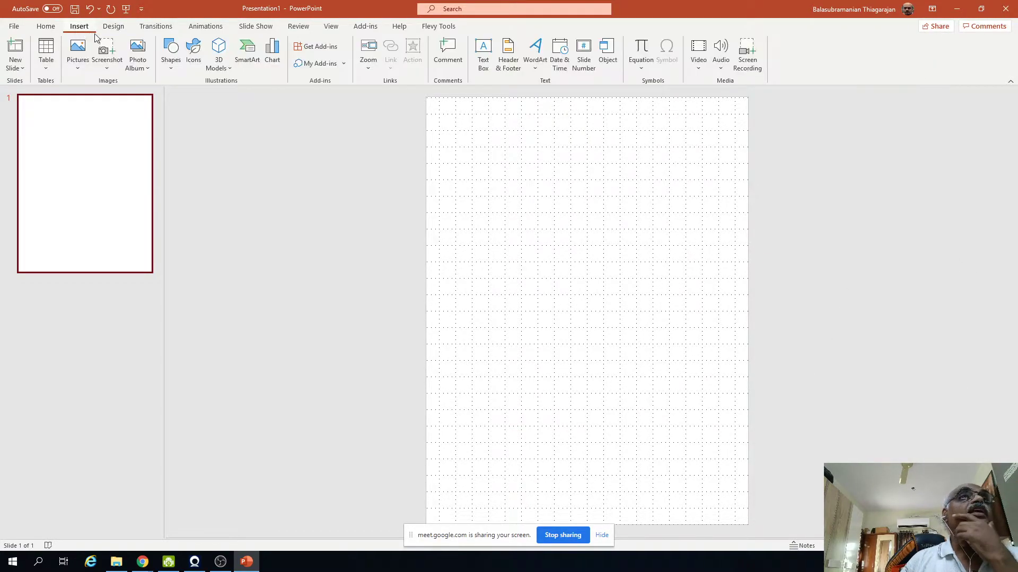
pyautogui.click(483, 53)
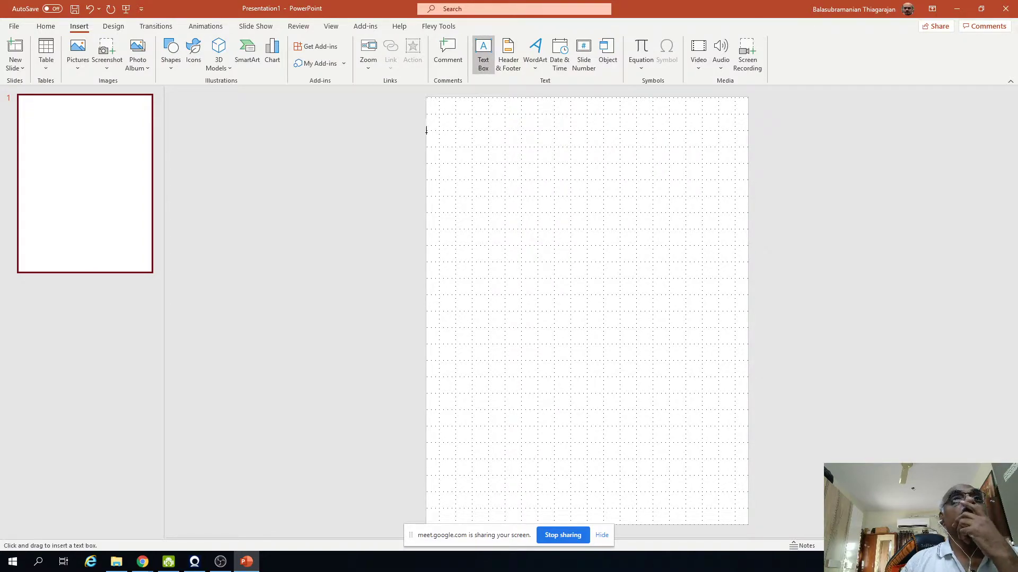
pyautogui.moveTo(438, 123); pyautogui.dragTo(731, 163)
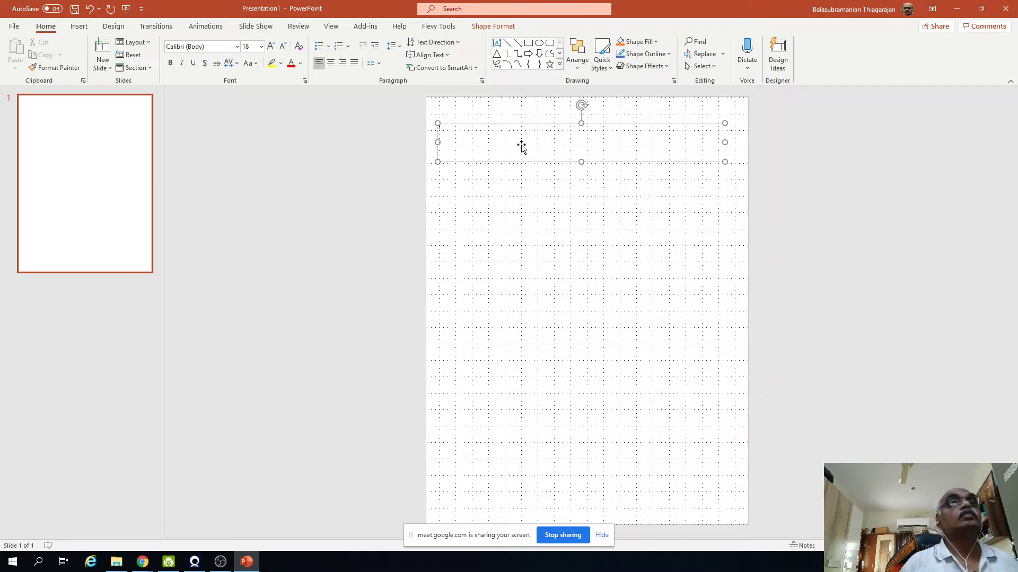
pyautogui.write('s')
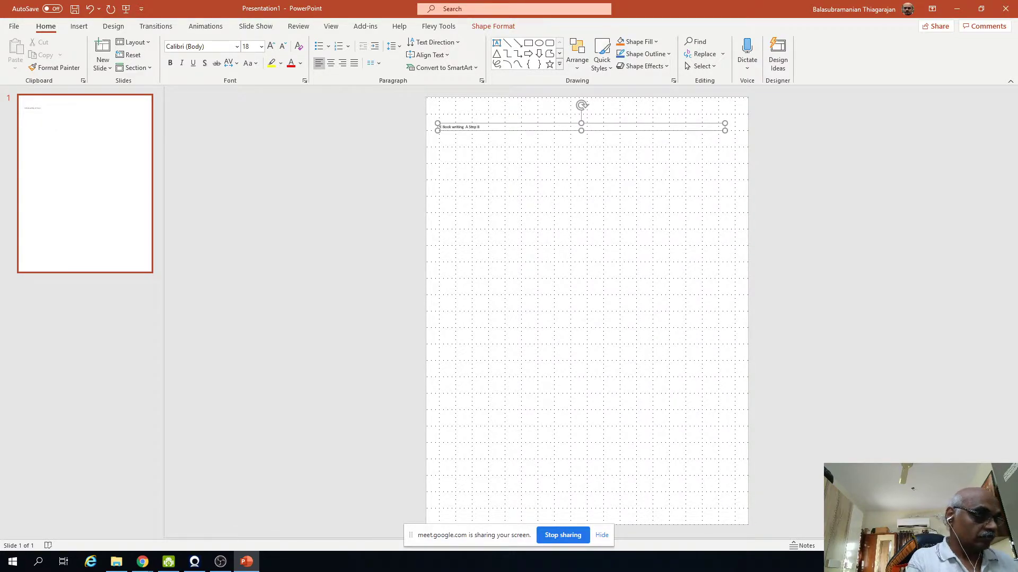
pyautogui.write('Step Approach')
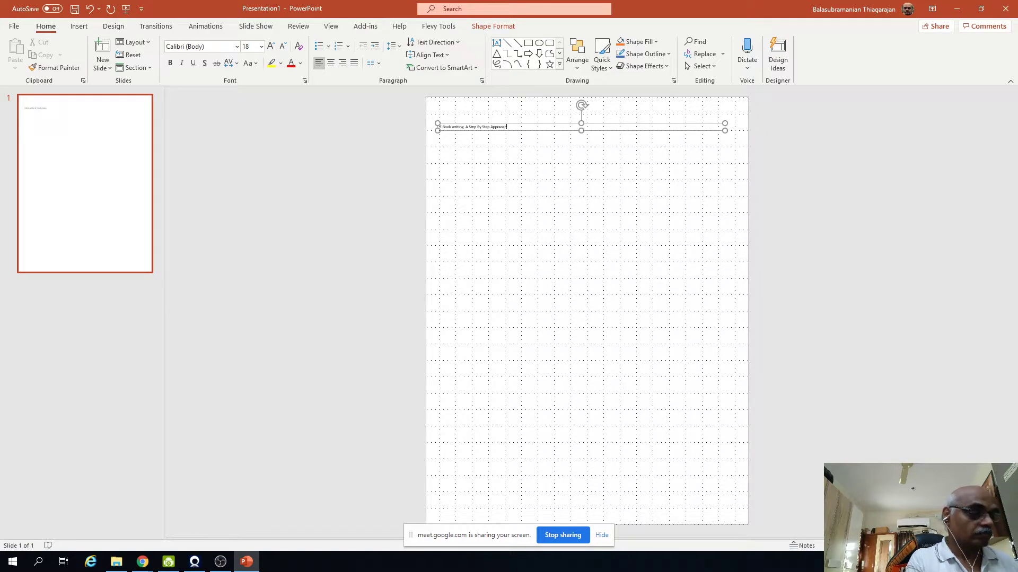
# Try to enlarge the title's font and correct the spelling of its last word to "Approach"
pyautogui.click(270, 46)
pyautogui.click(271, 46)
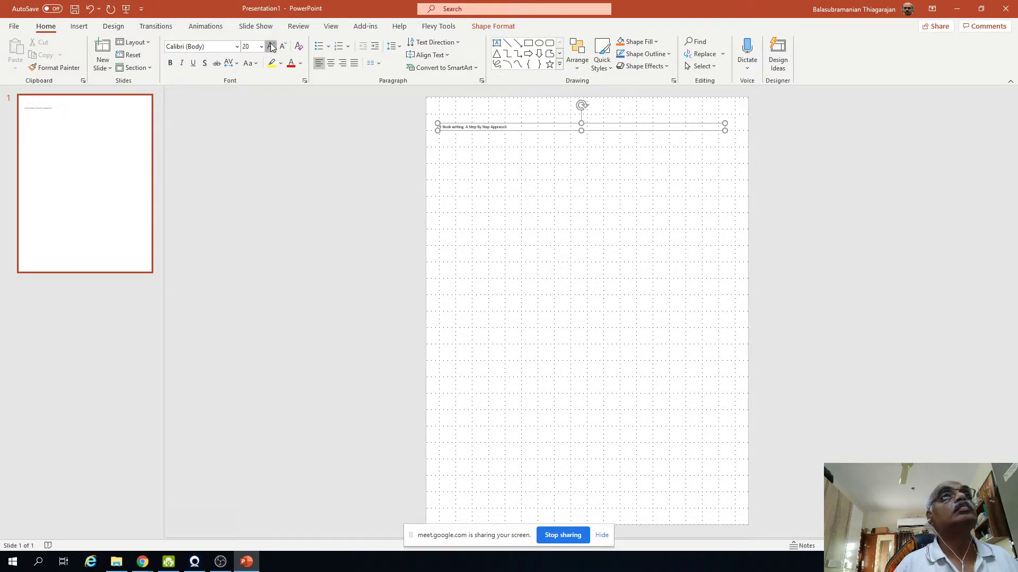
pyautogui.click(509, 127)
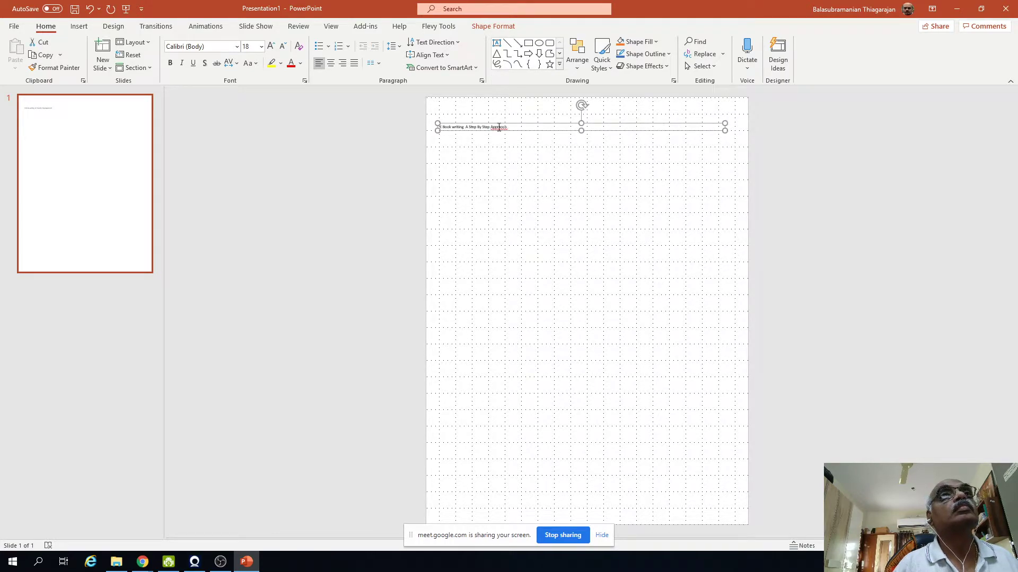
pyautogui.rightClick(499, 127)
pyautogui.click(527, 136)
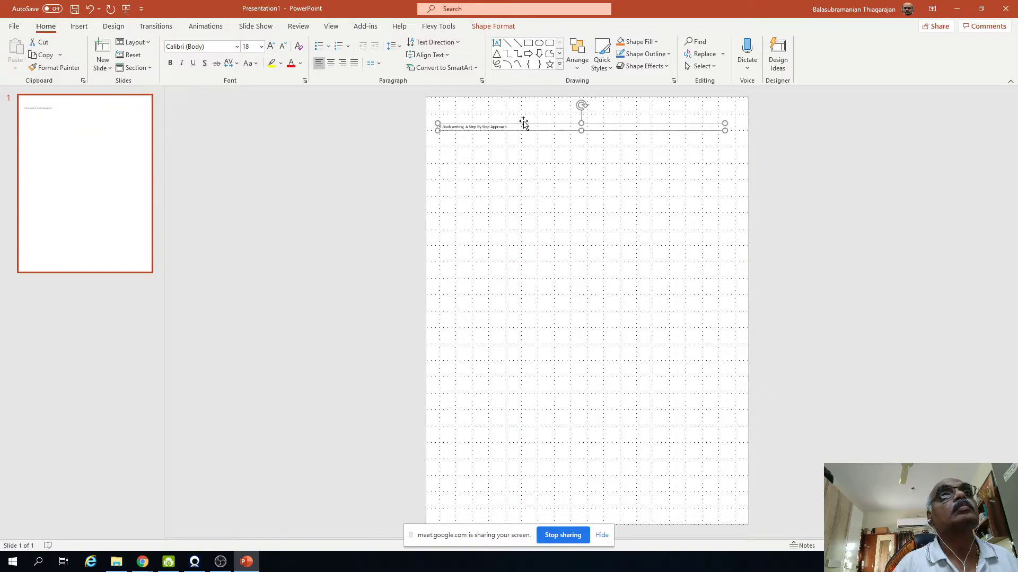
# Set the font size of the title text box to 48
pyautogui.click(271, 46)
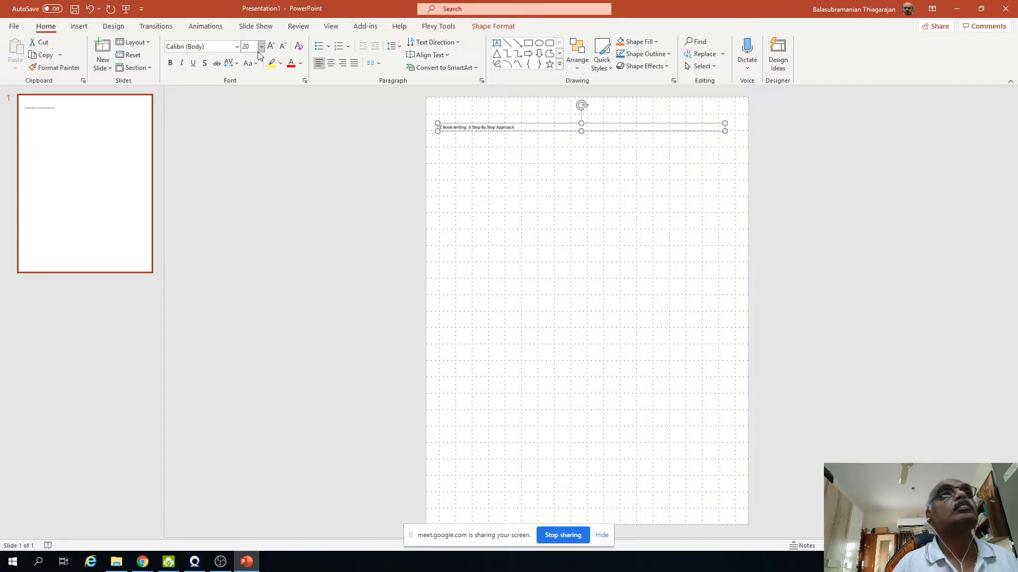
pyautogui.click(261, 47)
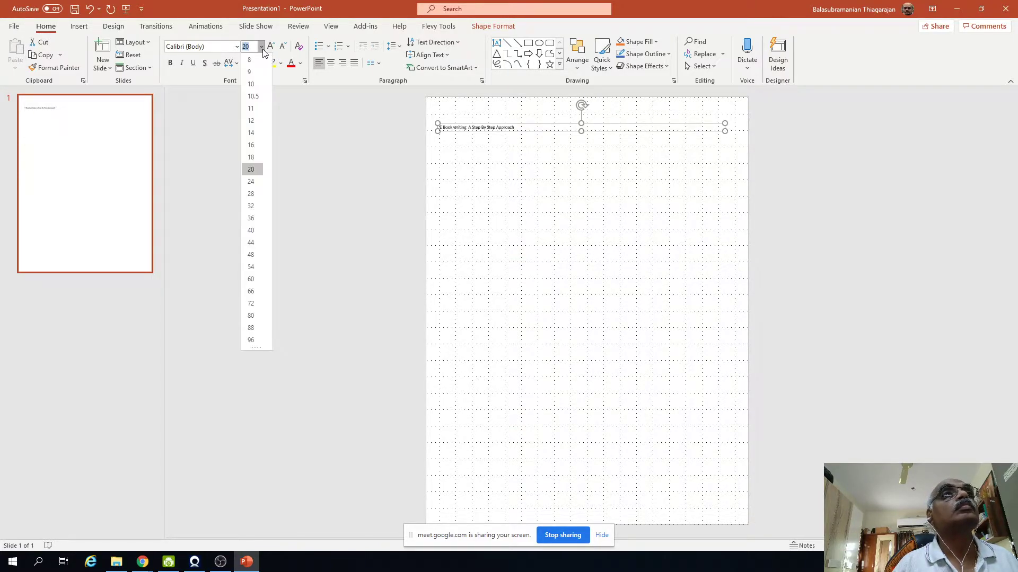
pyautogui.click(250, 255)
pyautogui.click(628, 168)
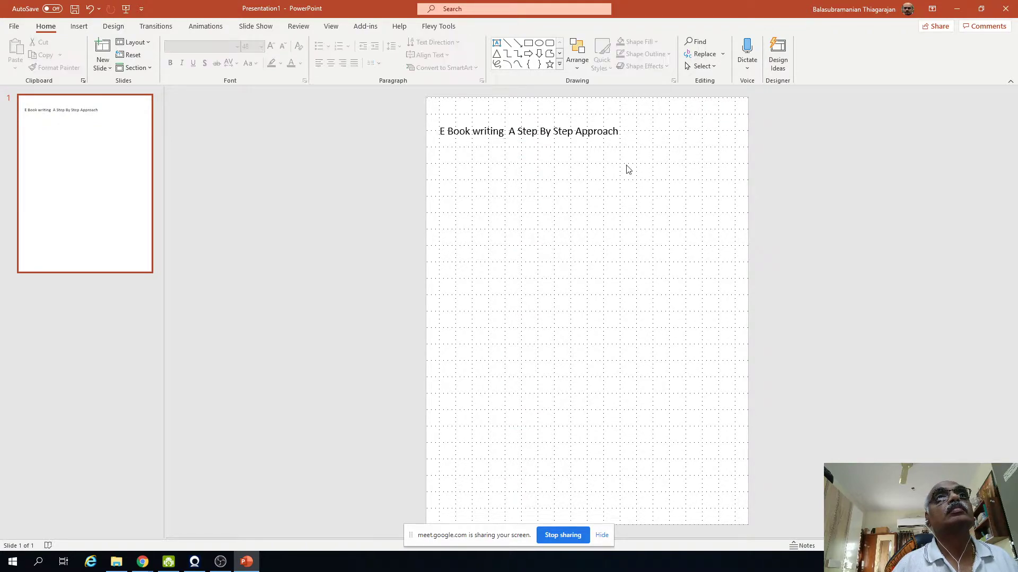
pyautogui.click(482, 136)
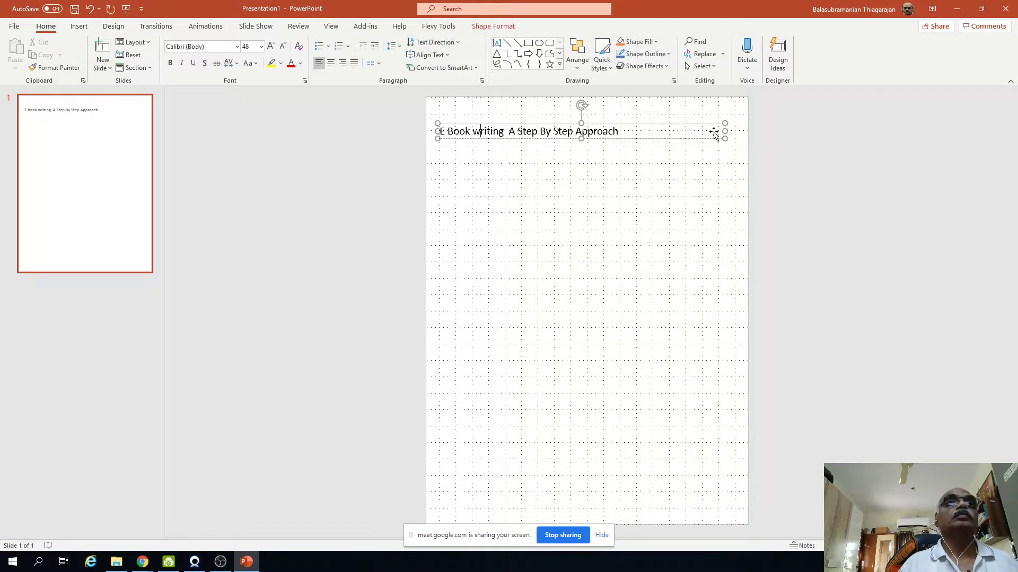
pyautogui.click(261, 48)
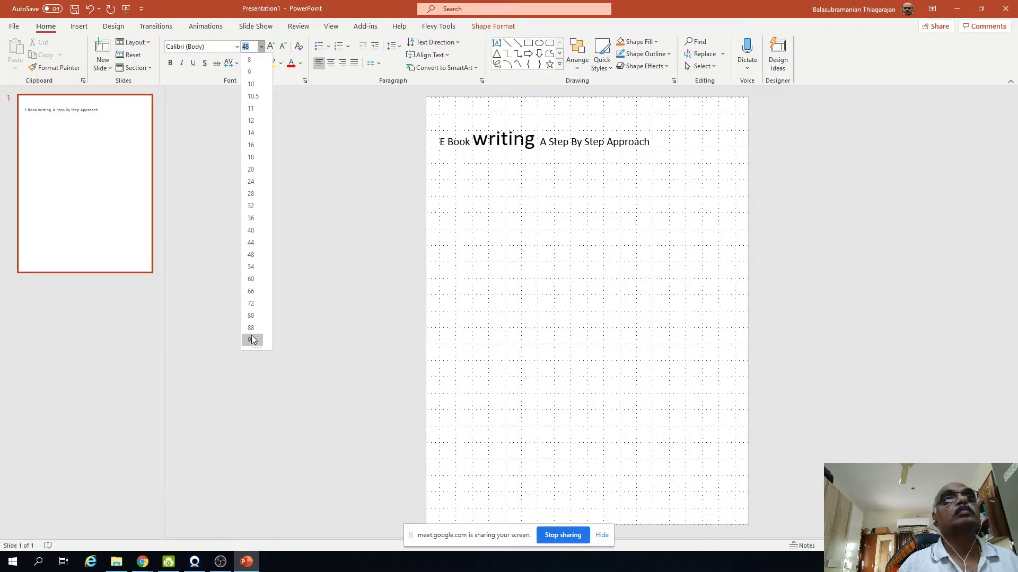
pyautogui.click(595, 228)
pyautogui.click(630, 265)
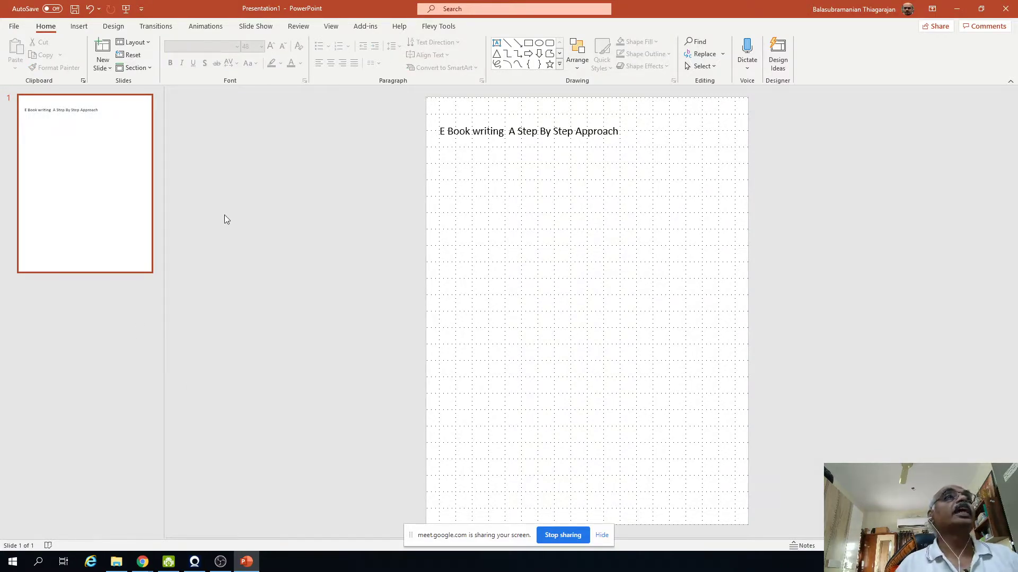
# Insert the picture Scribus-img1-1024x587 from the Desktop folder of this device onto the cover slide
pyautogui.click(78, 26)
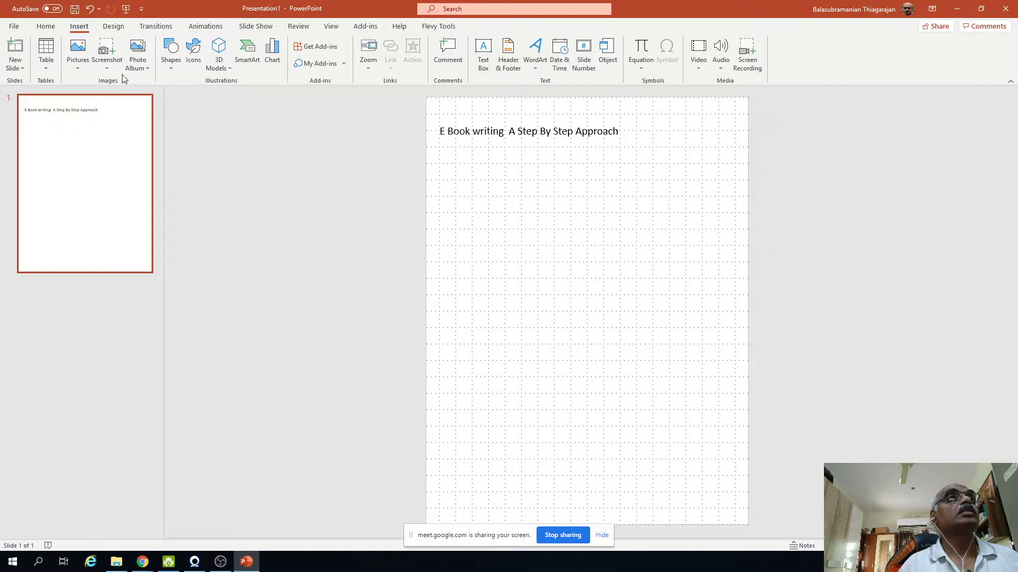
pyautogui.click(81, 68)
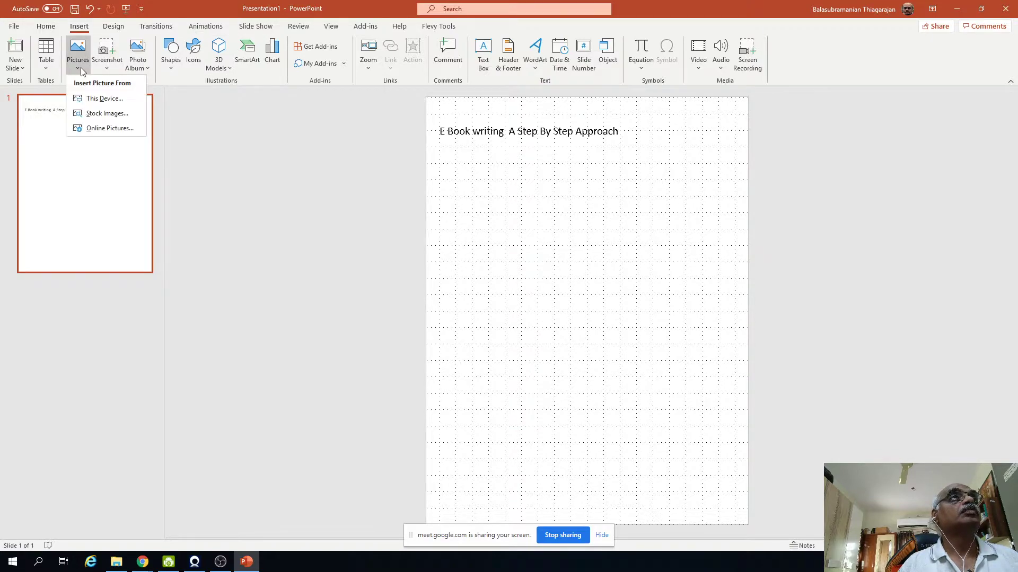
pyautogui.click(97, 101)
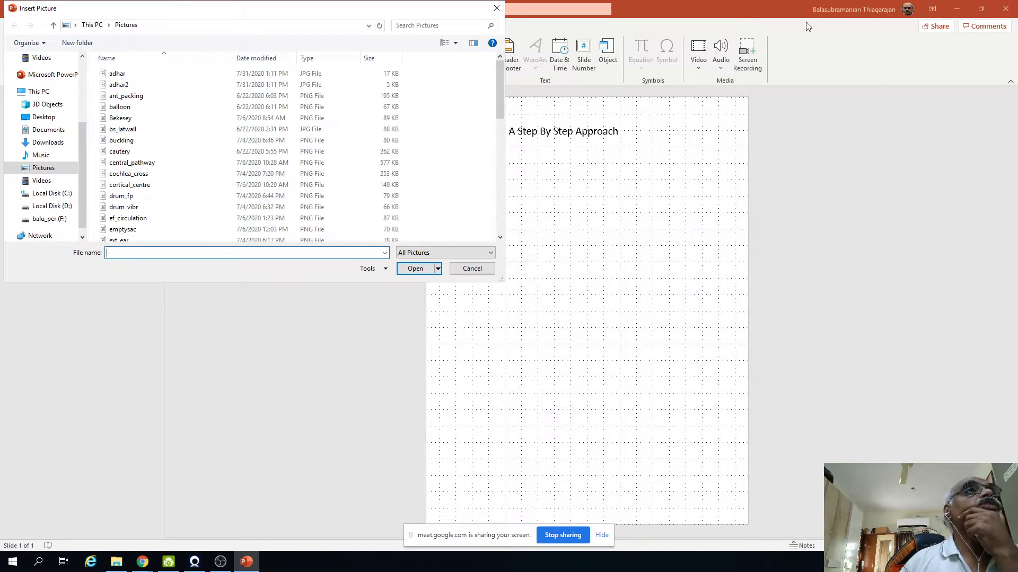
pyautogui.moveTo(498, 96); pyautogui.dragTo(499, 257)
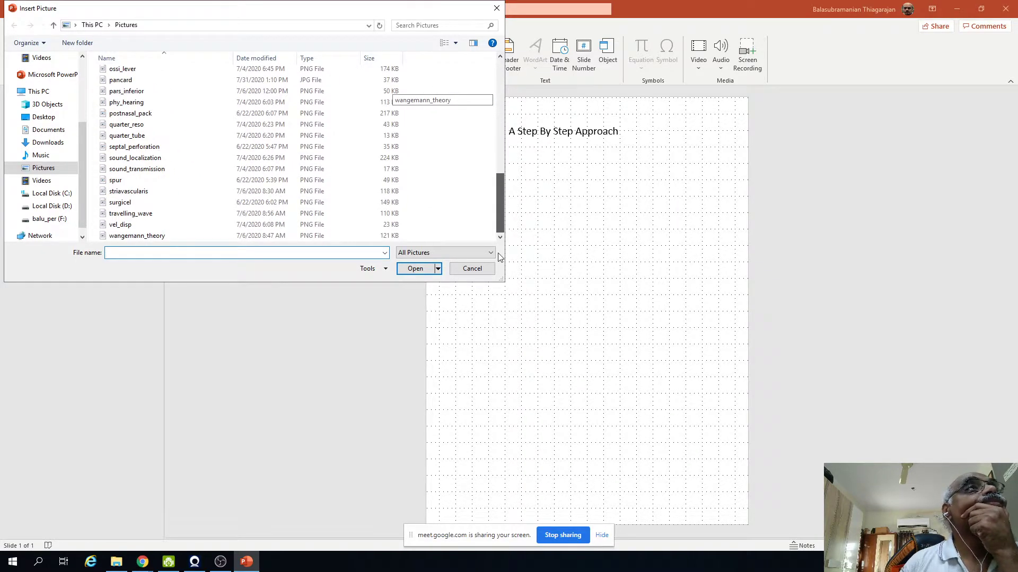
pyautogui.moveTo(499, 215); pyautogui.dragTo(478, 214)
pyautogui.click(45, 117)
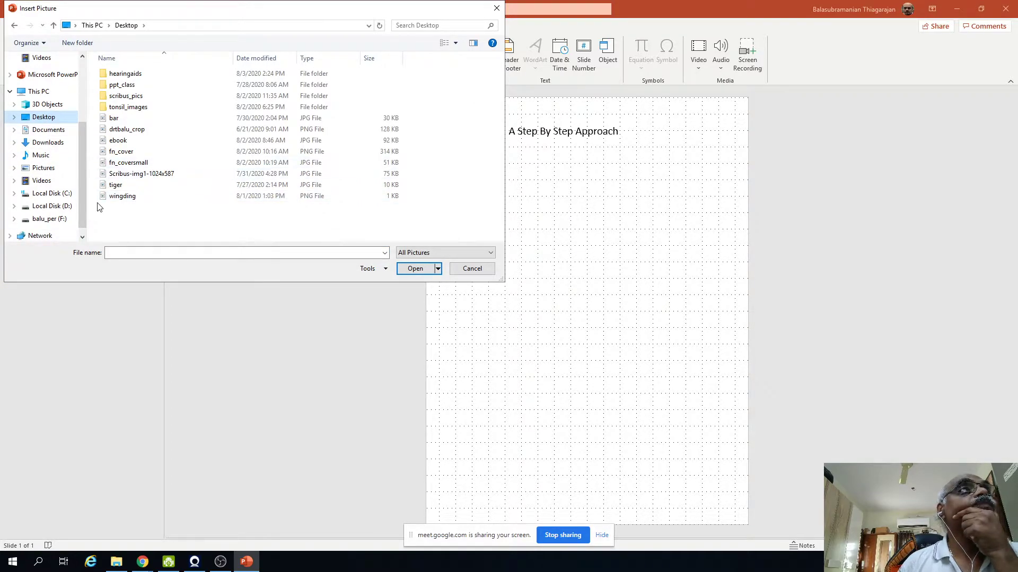
pyautogui.click(126, 175)
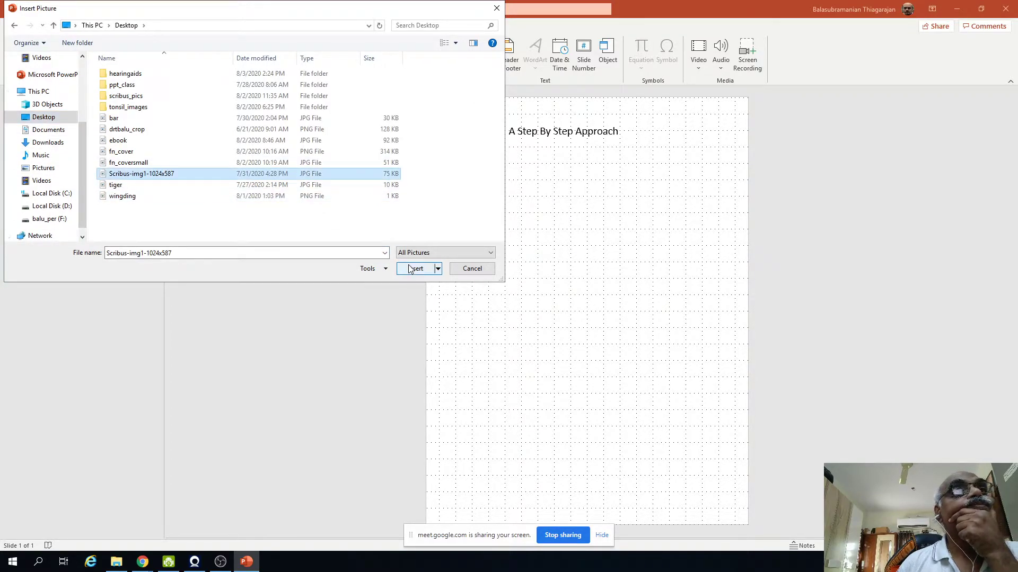
pyautogui.click(432, 266)
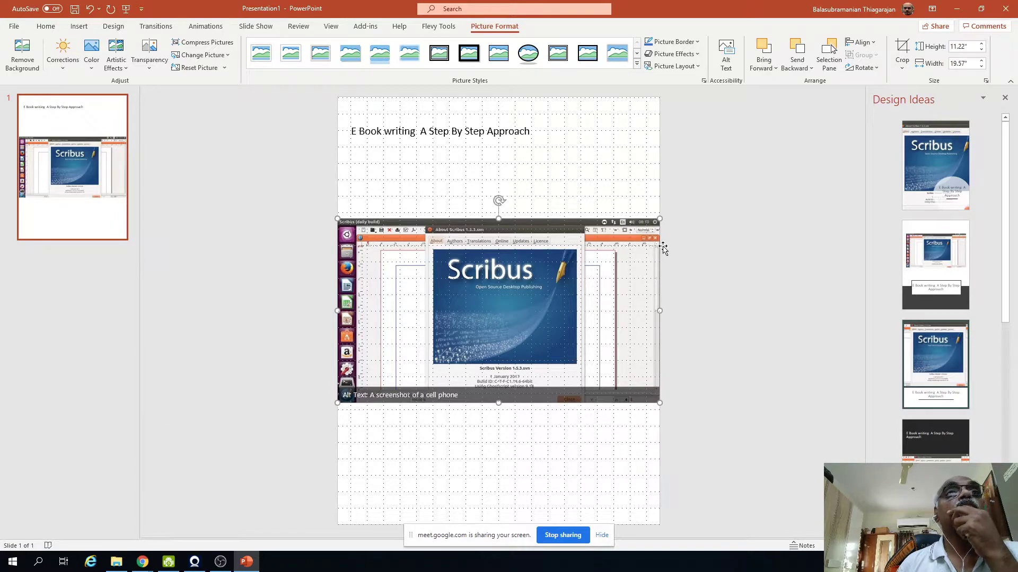
# Apply the suggested design with a dark frame, the enlarged picture above and the centred title with a line below it
pyautogui.click(924, 348)
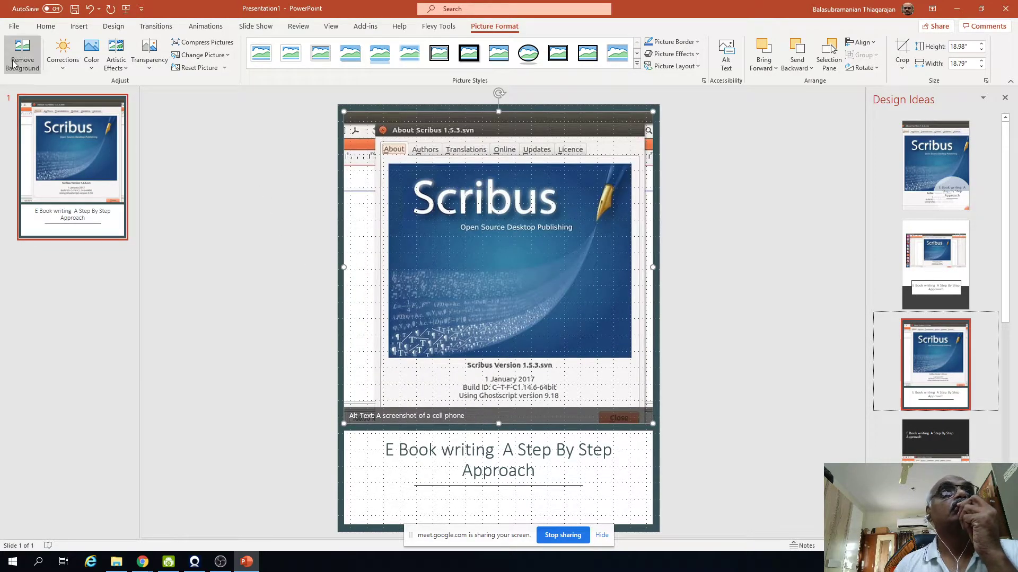
pyautogui.click(91, 11)
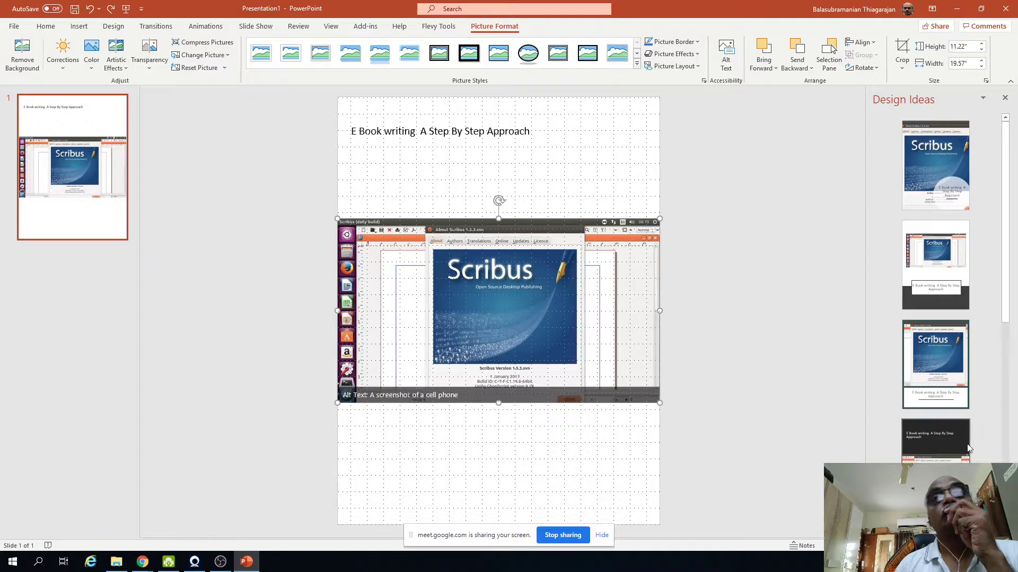
pyautogui.click(928, 379)
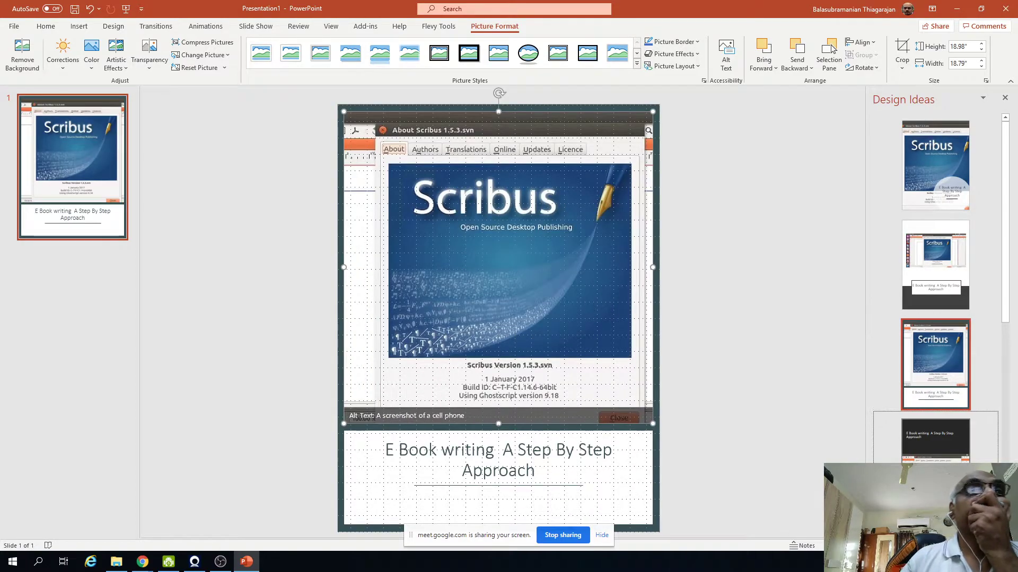
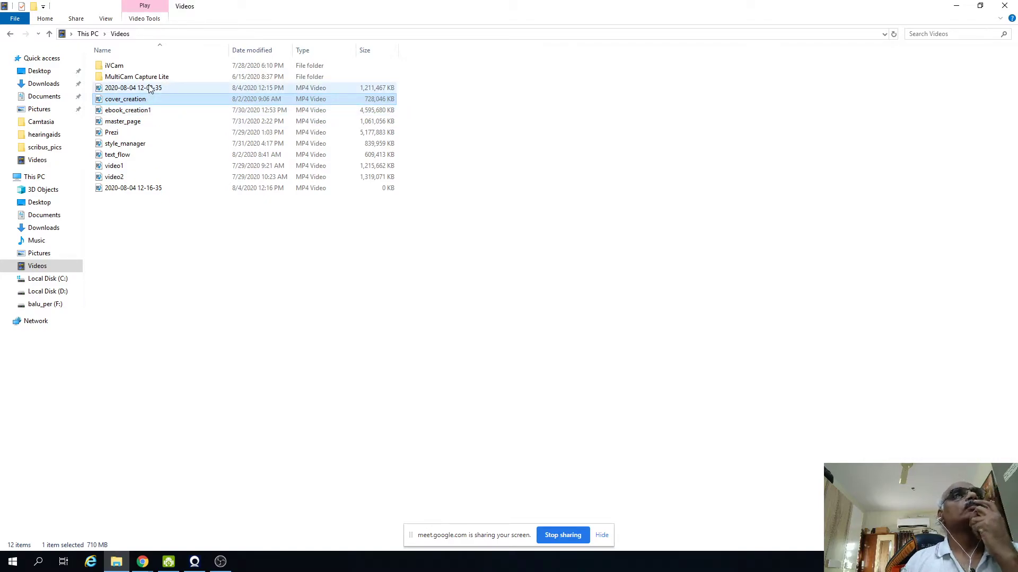
pyautogui.click(150, 88)
pyautogui.rightClick(149, 87)
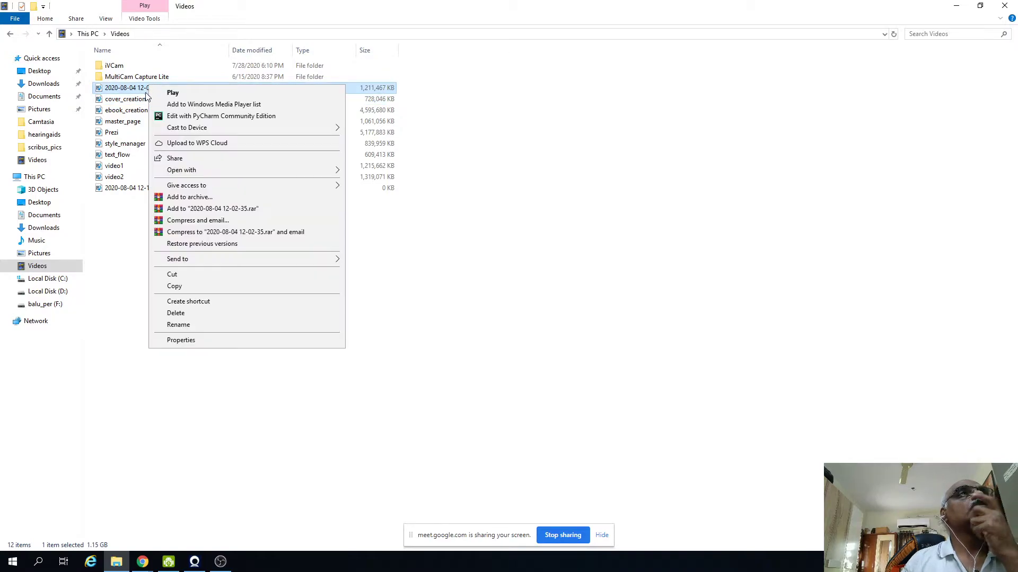
pyautogui.click(179, 343)
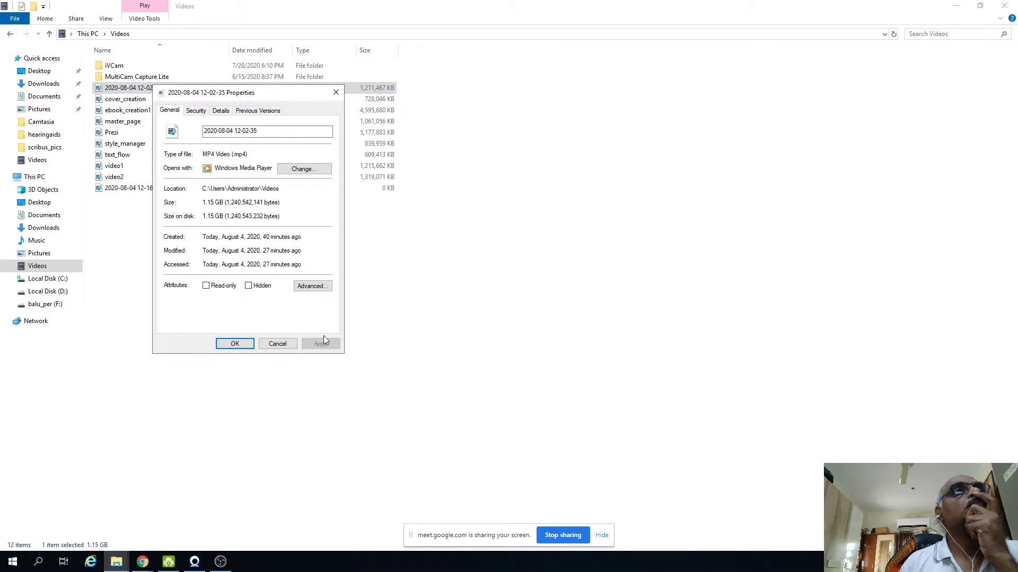
pyautogui.click(277, 343)
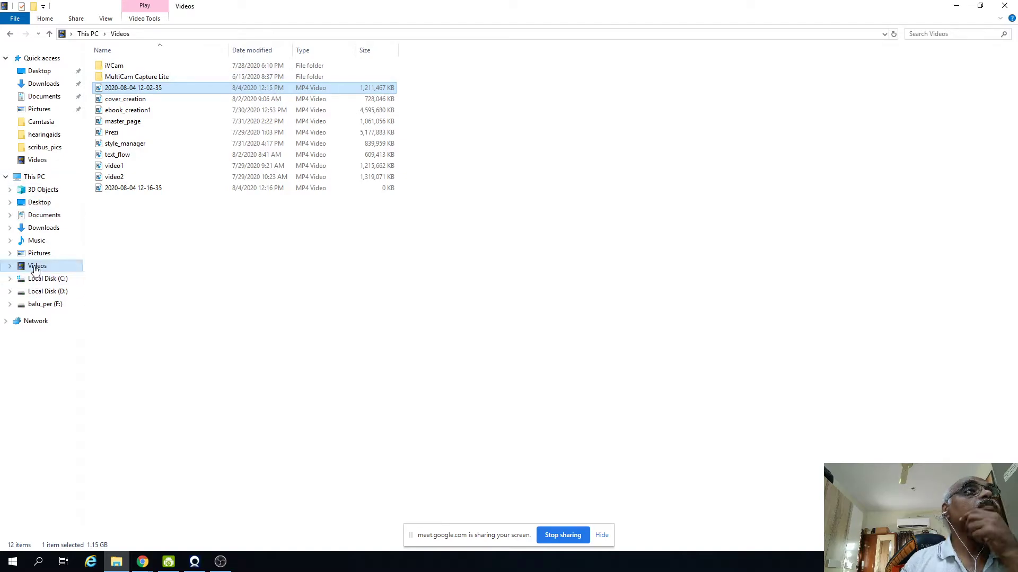
# Find the isbn_submission MP4 video in Documents > Camtasia > isbn_submission and open it in VLC media player
pyautogui.click(33, 179)
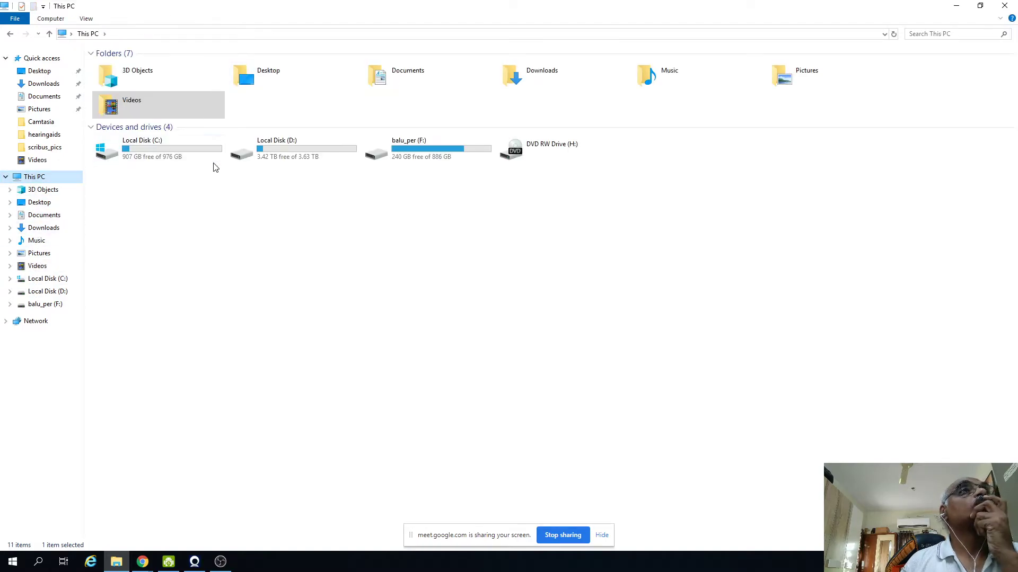
pyautogui.doubleClick(144, 145)
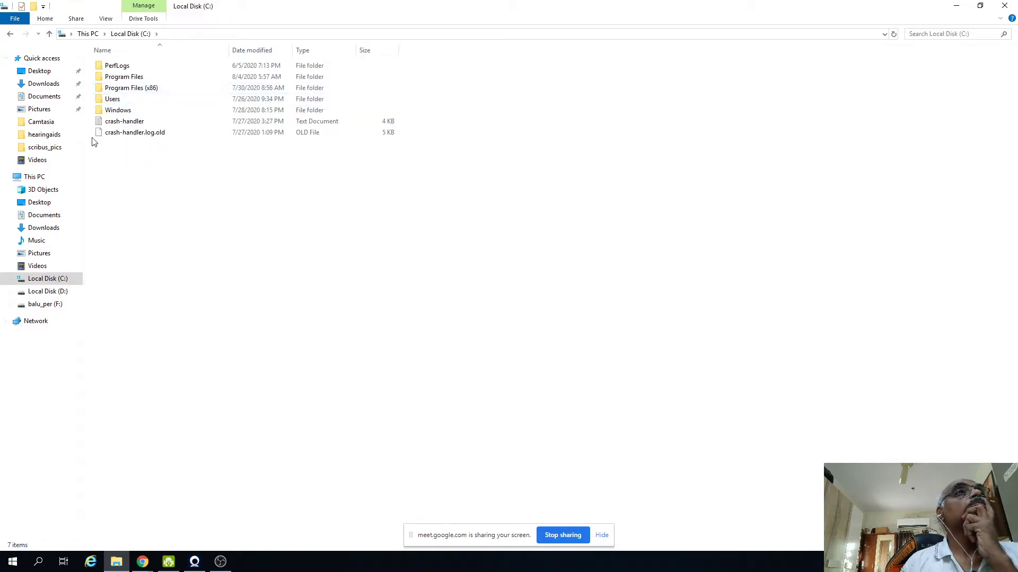
pyautogui.click(45, 97)
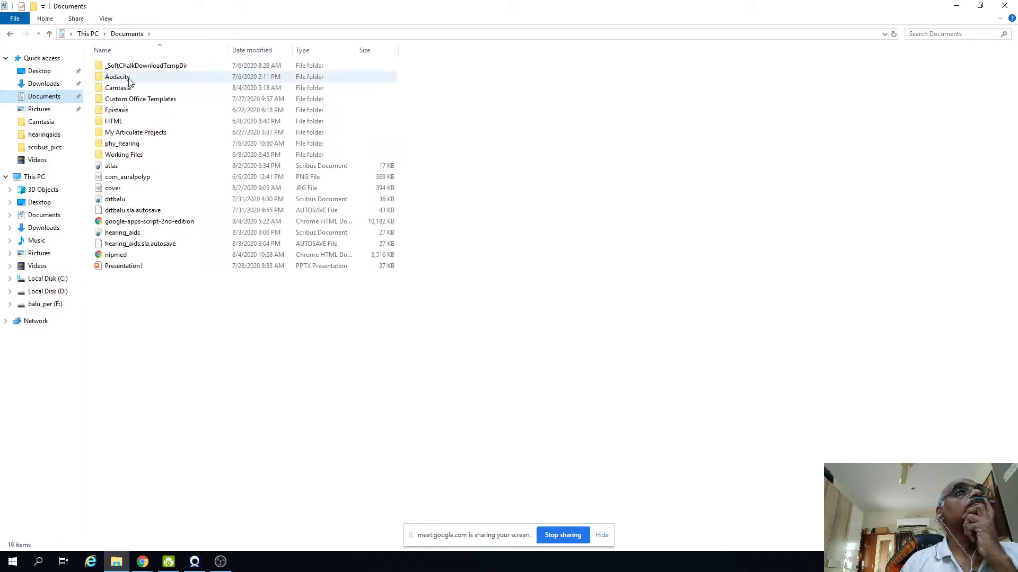
pyautogui.doubleClick(116, 89)
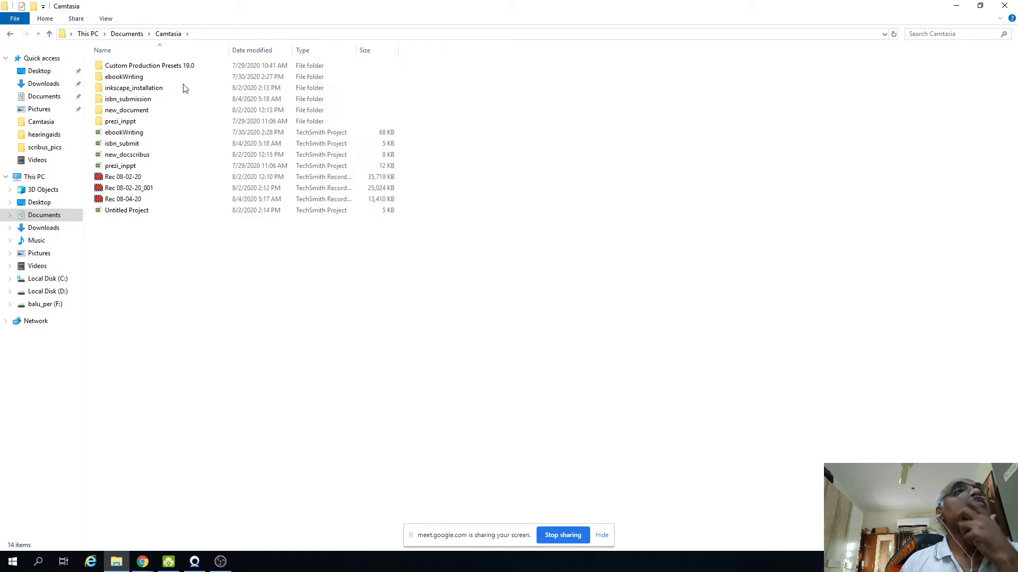
pyautogui.doubleClick(154, 101)
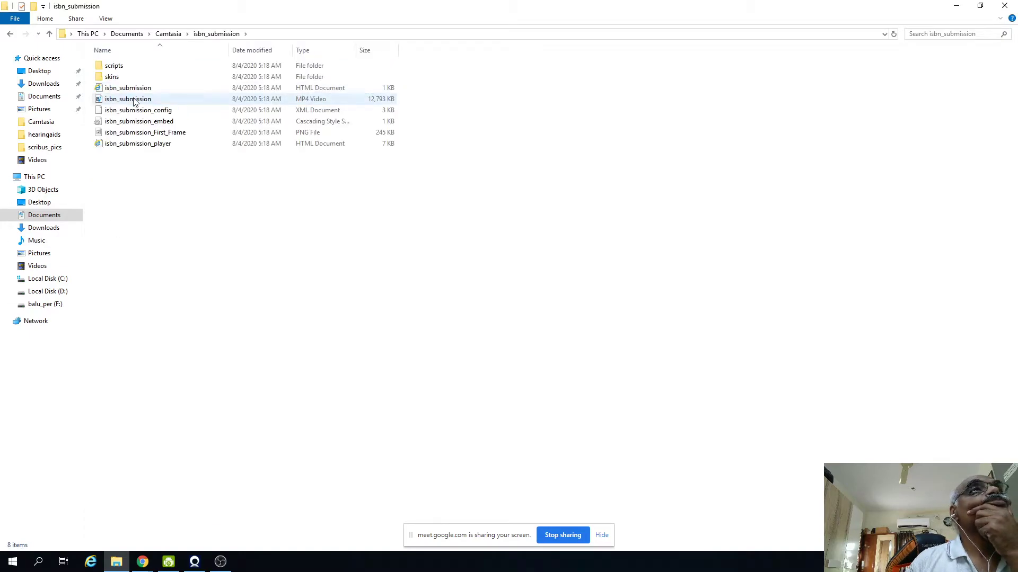
pyautogui.rightClick(134, 101)
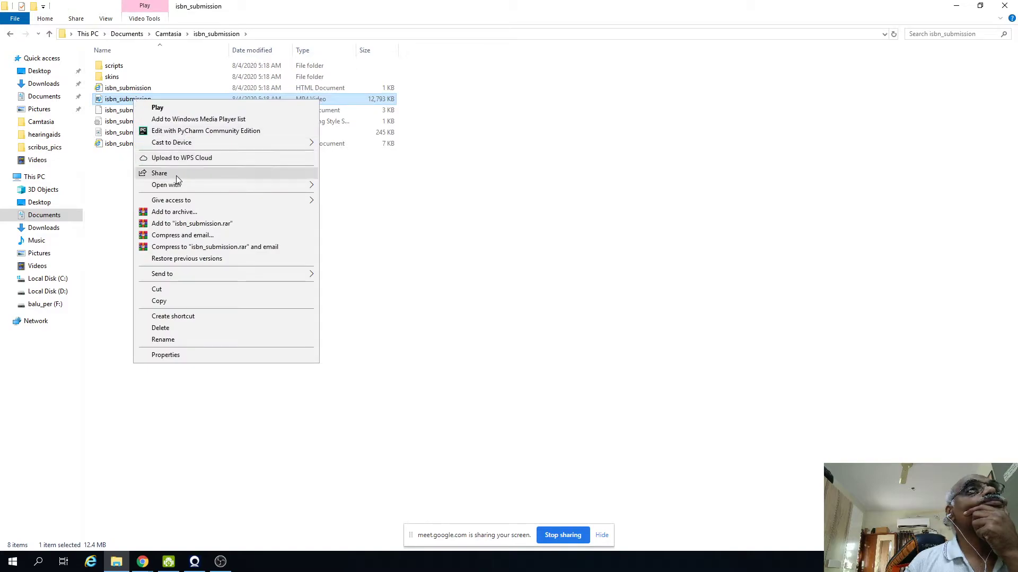
pyautogui.moveTo(176, 186)
pyautogui.click(339, 185)
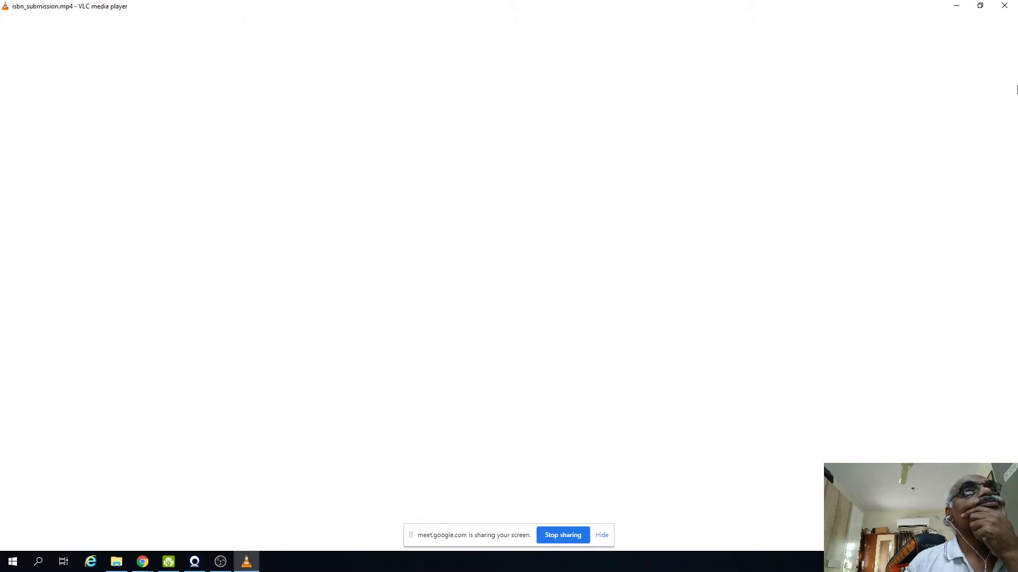
pyautogui.click(956, 5)
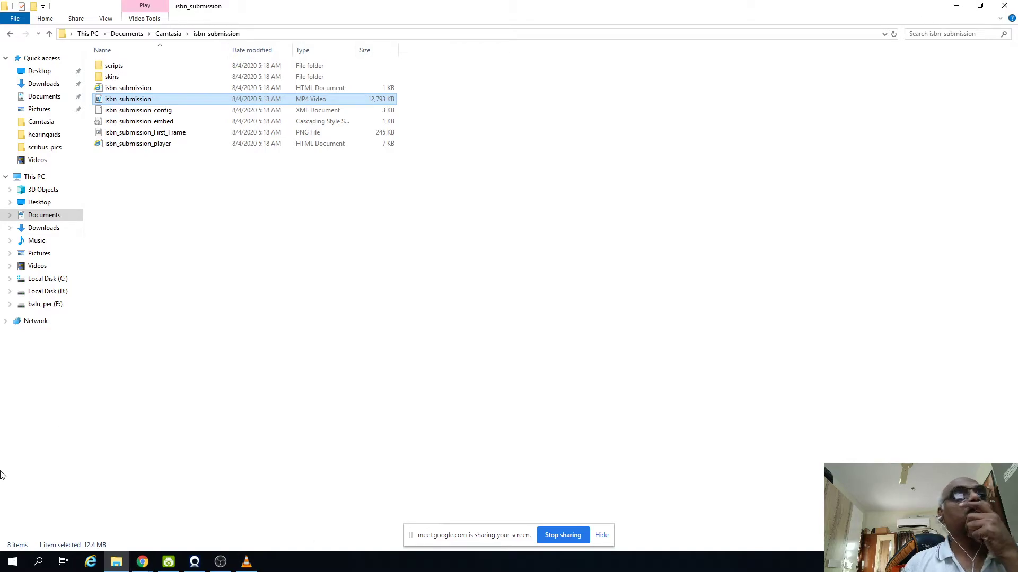
pyautogui.click(246, 562)
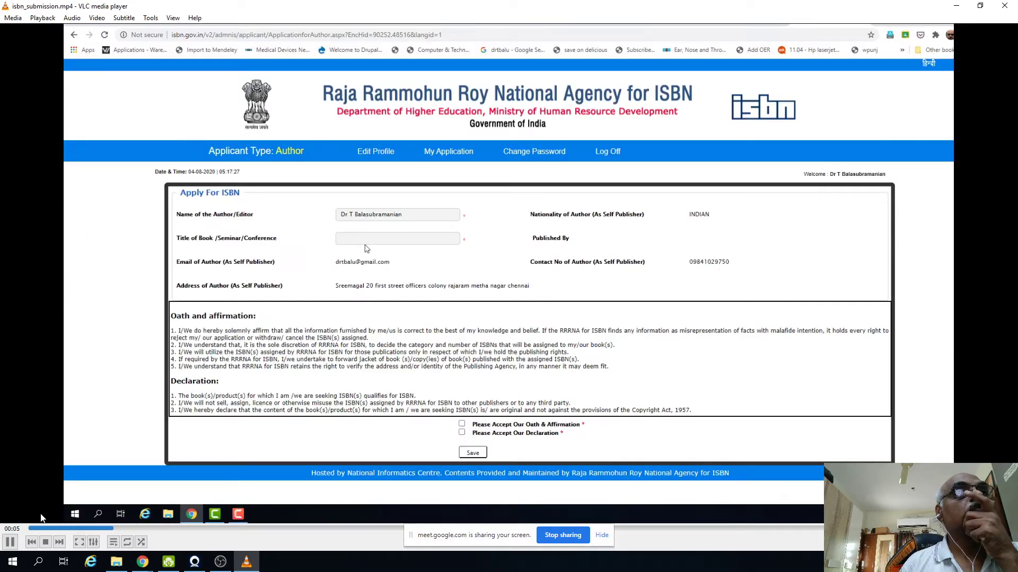
# Rewind the isbn_submission video and play it, pausing at the My Applications page, the blank Apply for ISBN form and the completed form
pyautogui.moveTo(135, 530); pyautogui.dragTo(40, 528)
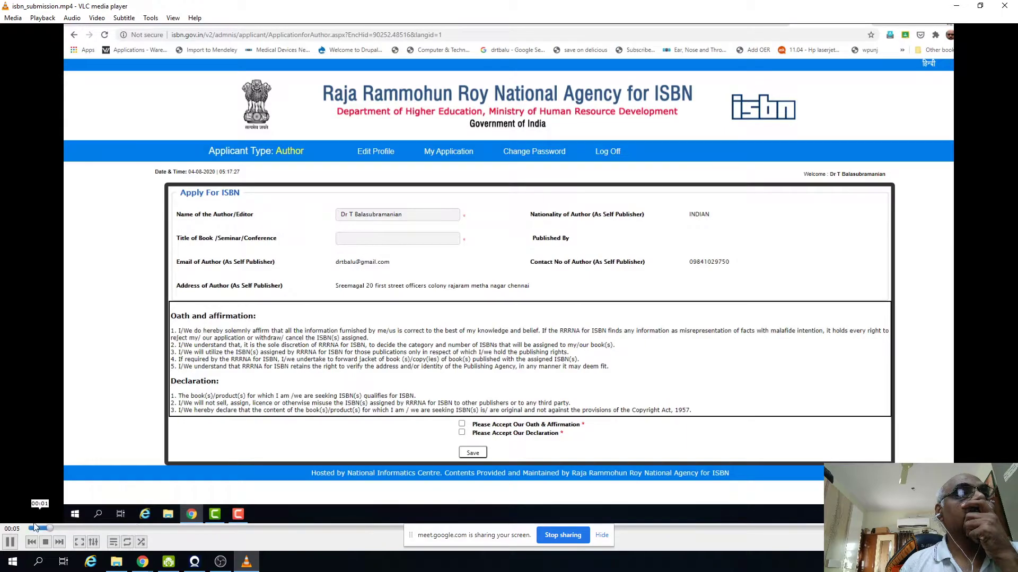
pyautogui.click(11, 542)
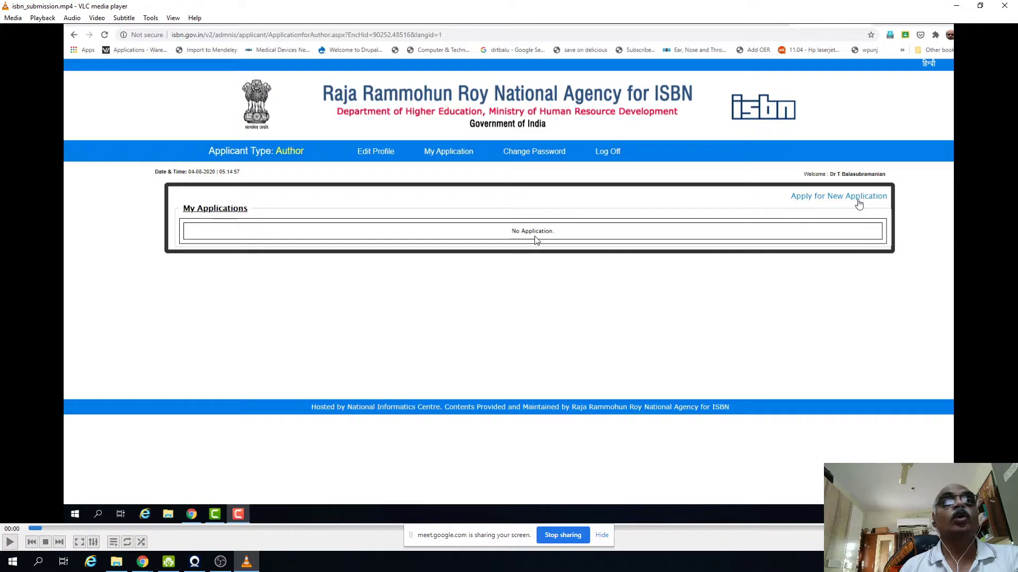
pyautogui.click(9, 543)
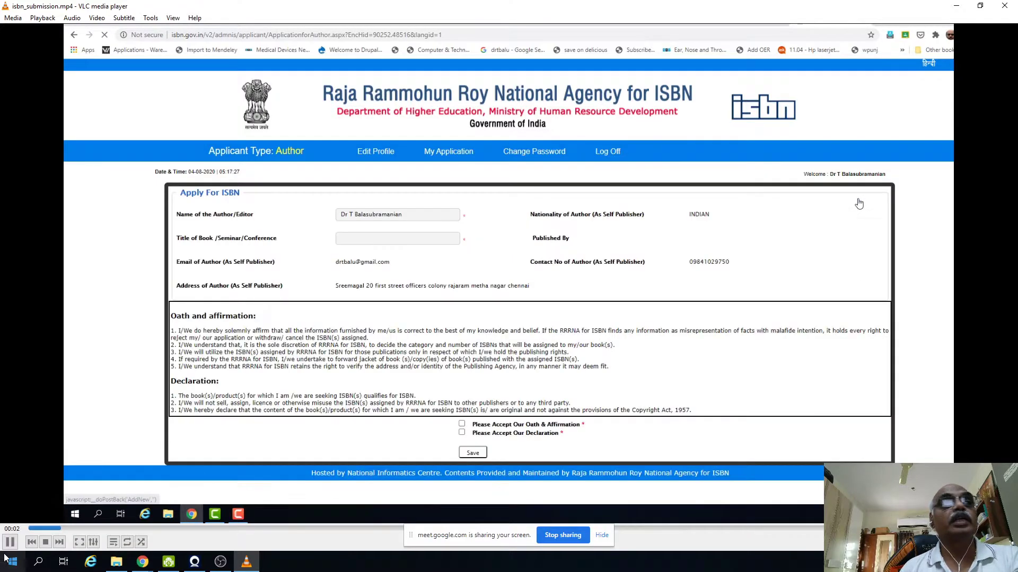
pyautogui.click(9, 542)
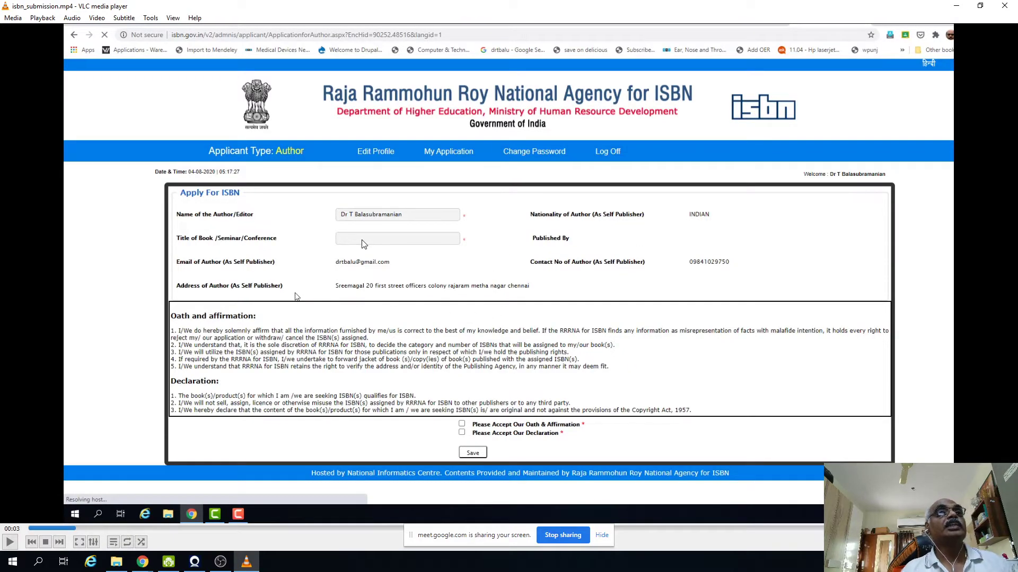
pyautogui.click(9, 542)
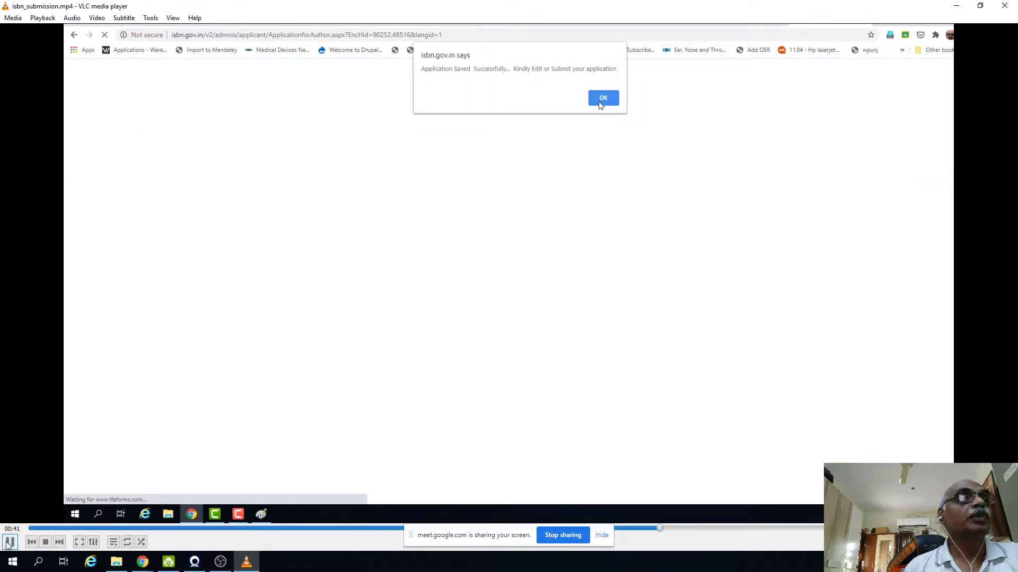
pyautogui.click(10, 542)
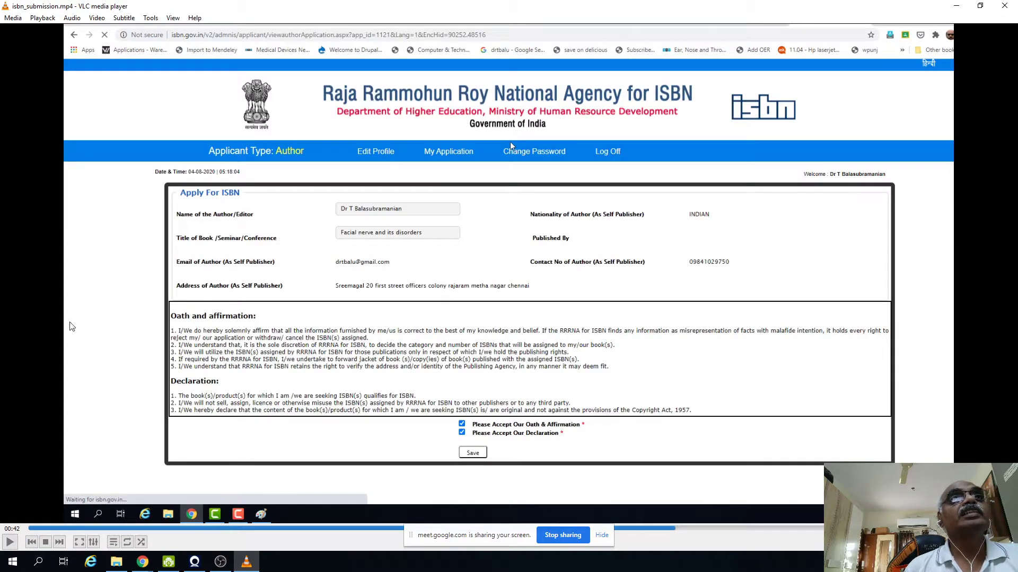
# Play the rest of the isbn_submission video, pausing at the Final Submit and submission message pages, and close the player and its folder
pyautogui.click(9, 543)
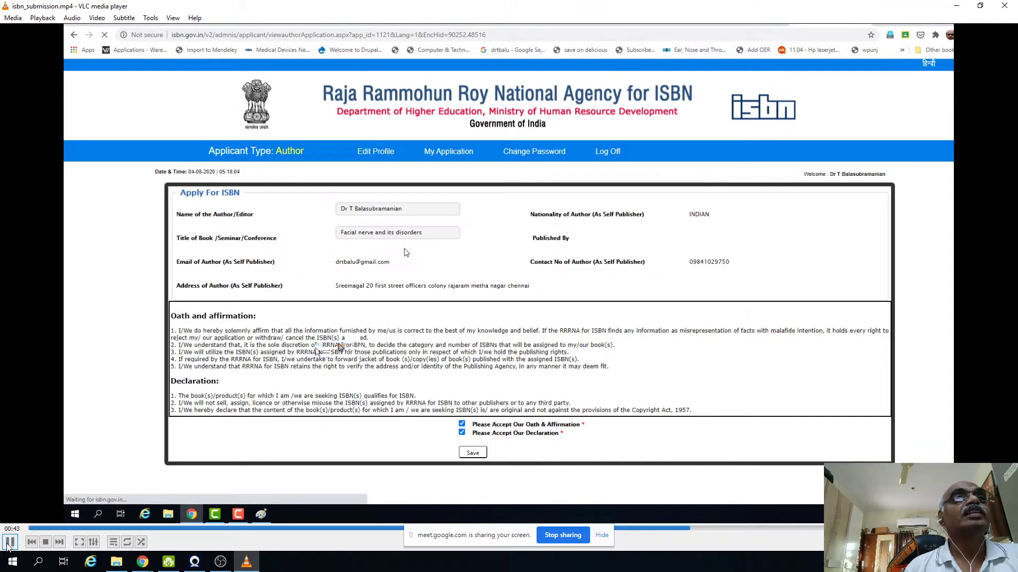
pyautogui.click(9, 543)
pyautogui.click(9, 543)
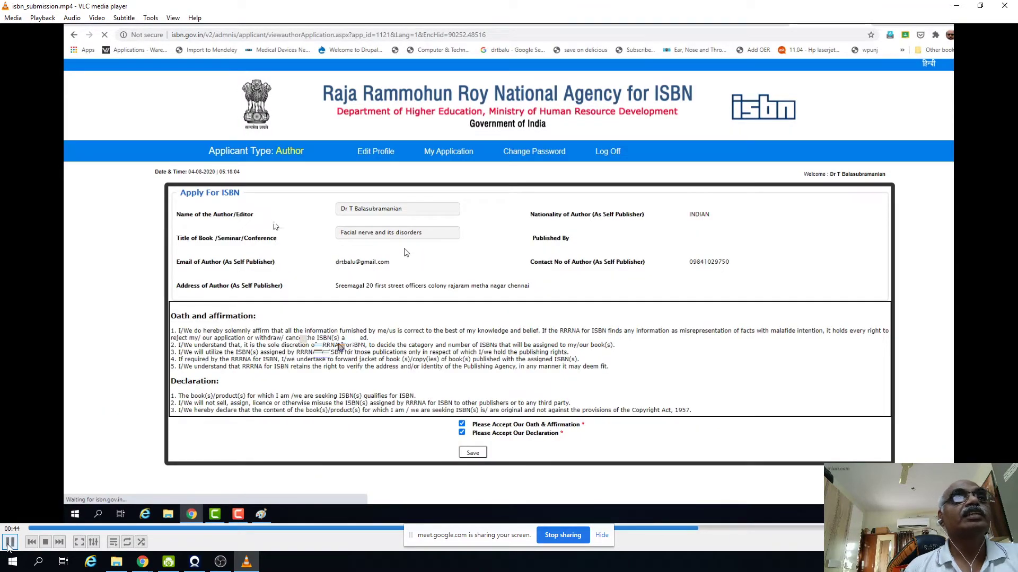
pyautogui.click(10, 543)
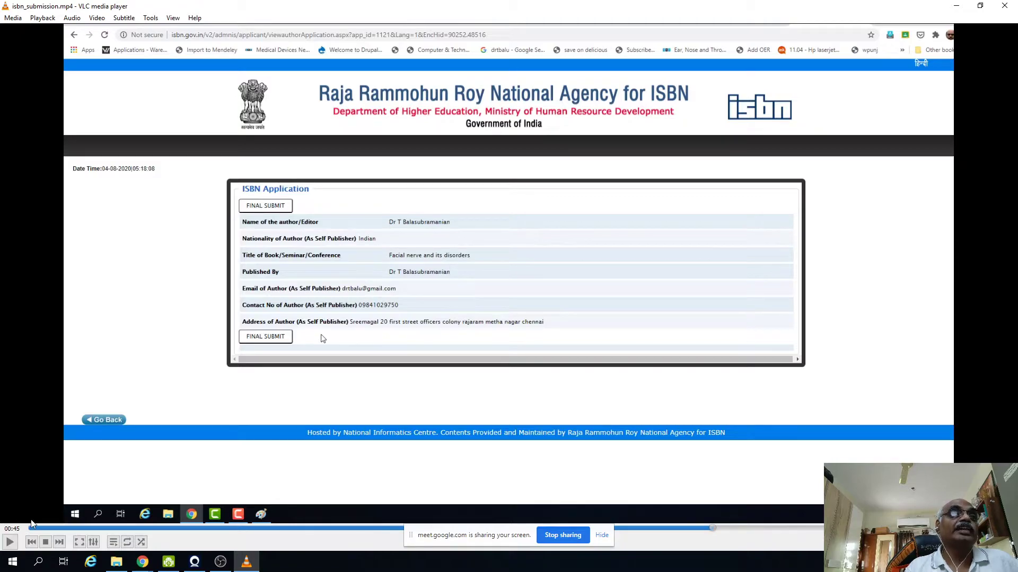
pyautogui.click(10, 543)
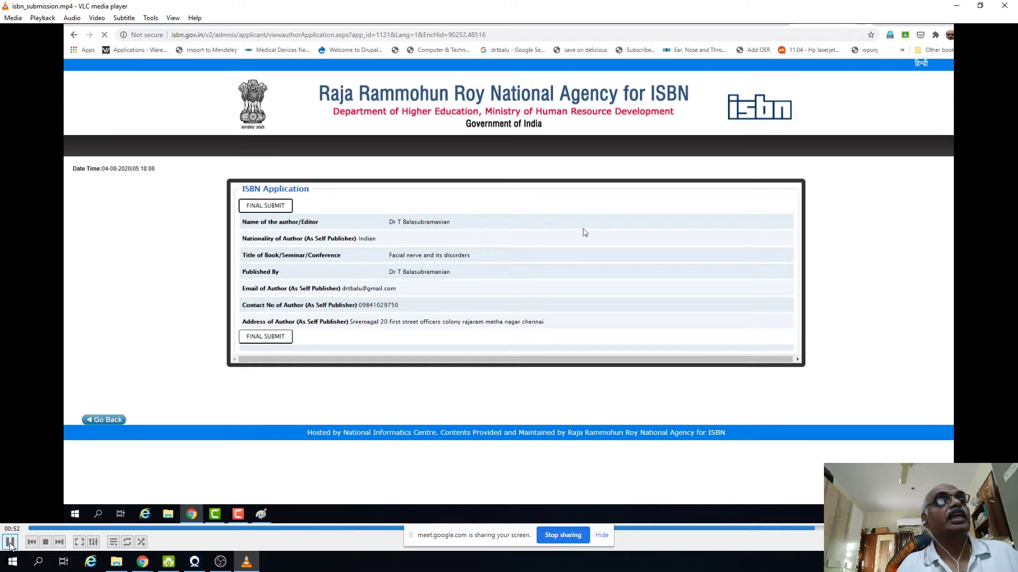
pyautogui.click(10, 542)
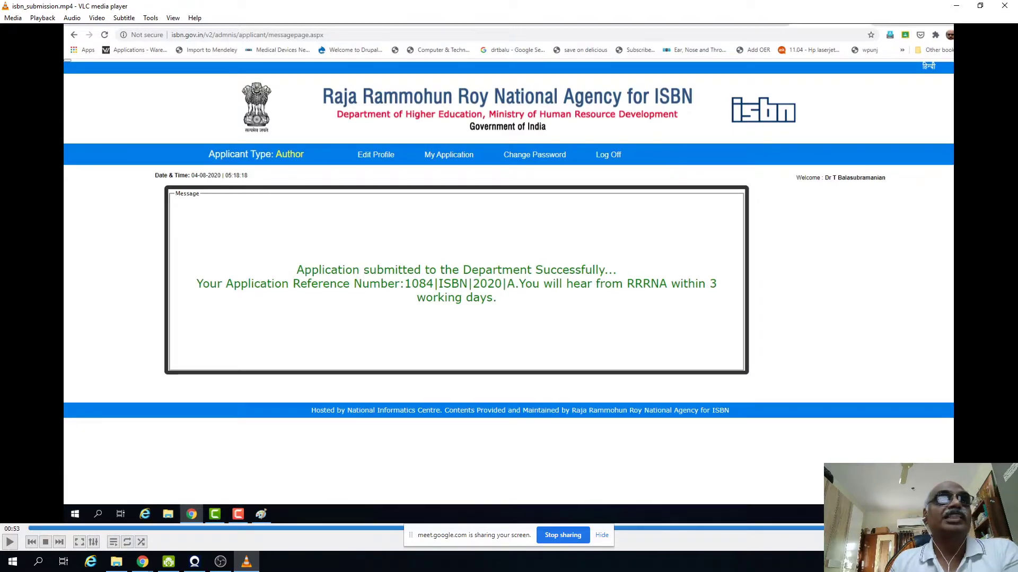
pyautogui.press('space')
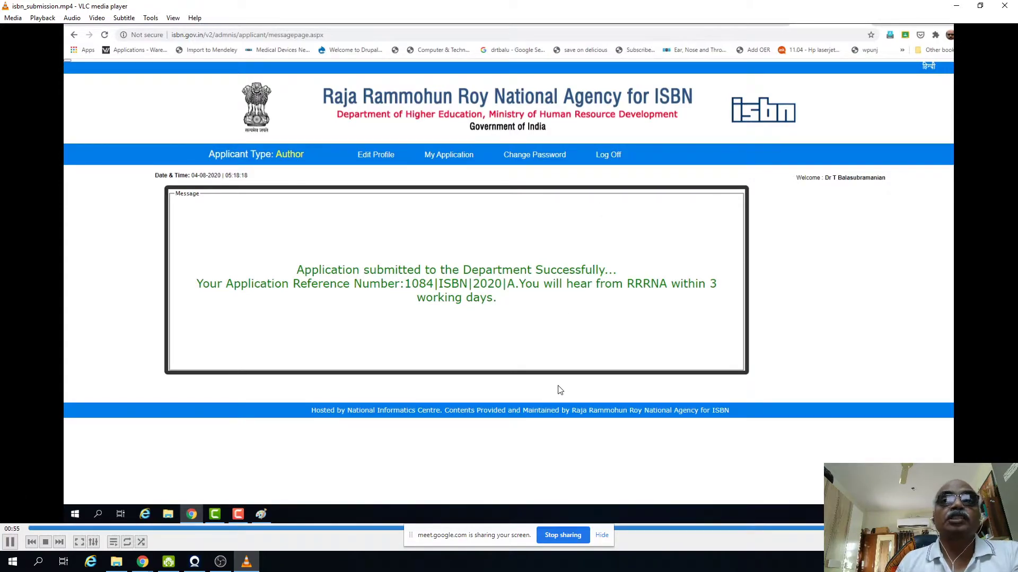
pyautogui.click(1001, 6)
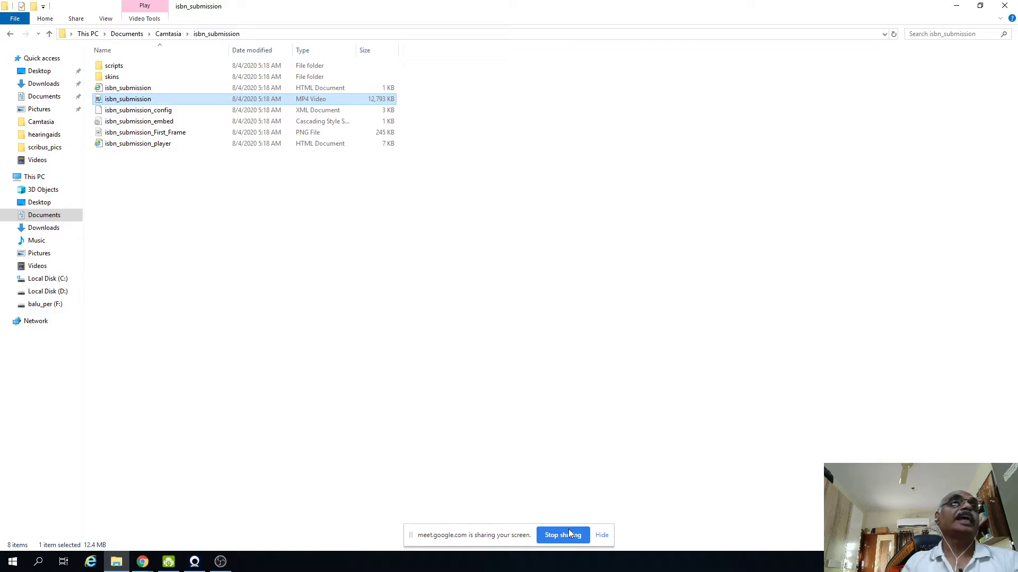
pyautogui.click(1004, 5)
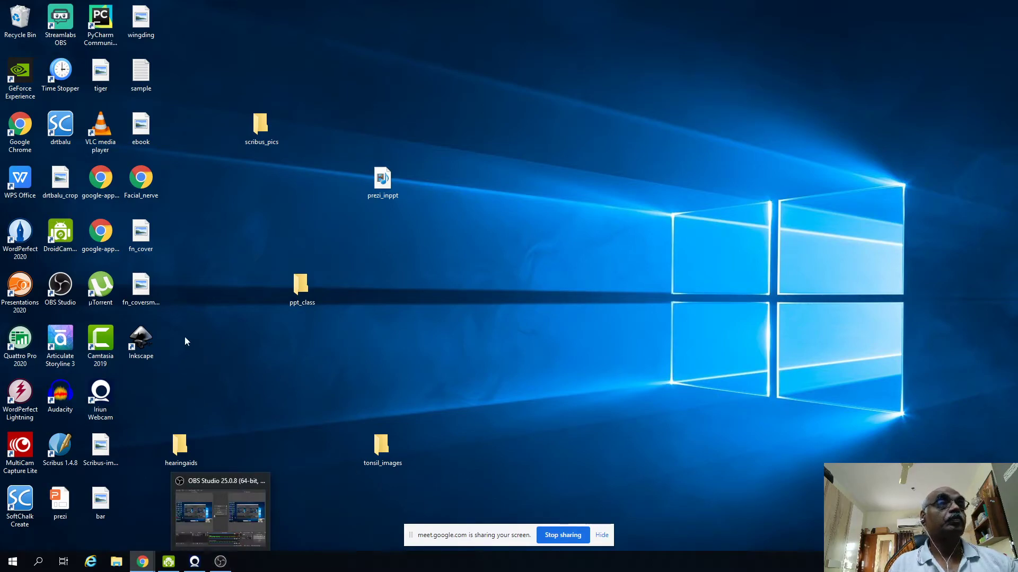
pyautogui.doubleClick(60, 447)
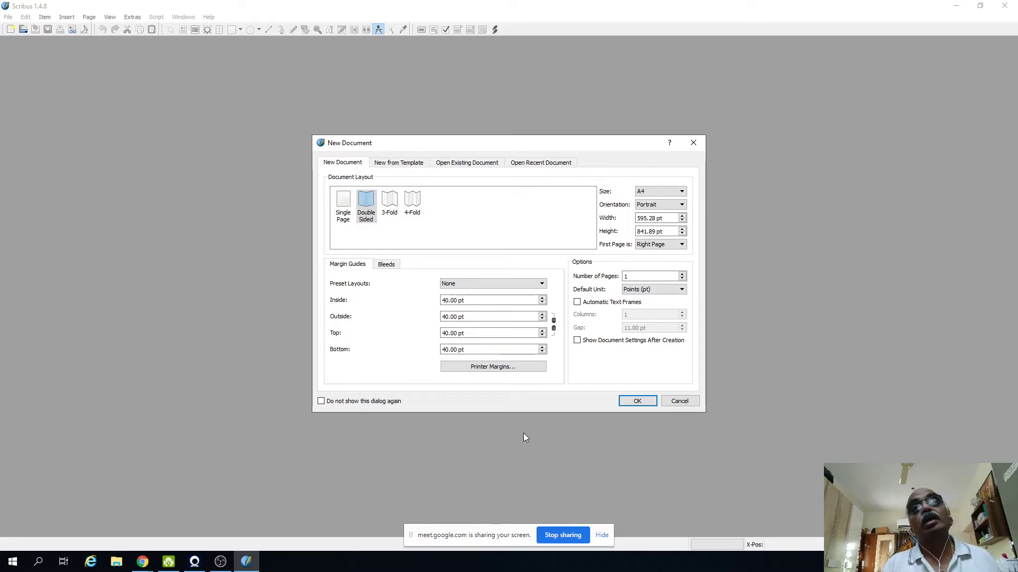
pyautogui.click(955, 6)
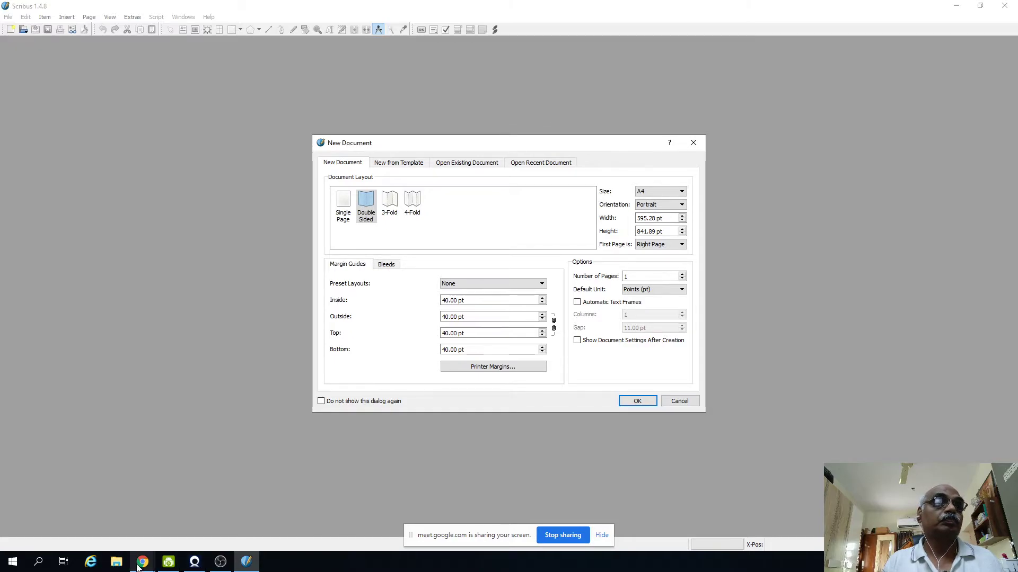
pyautogui.moveTo(142, 562)
pyautogui.click(93, 522)
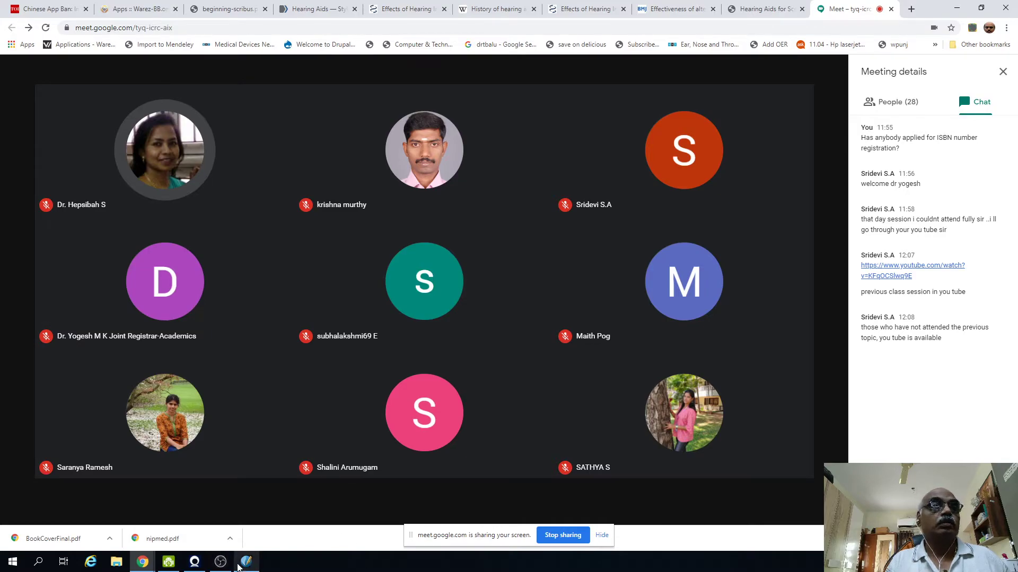
pyautogui.click(246, 562)
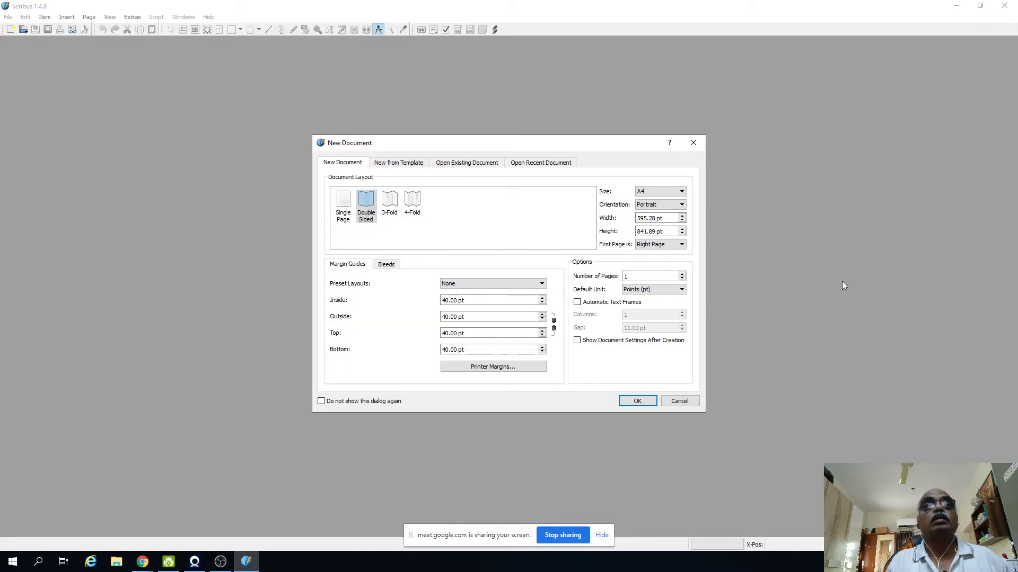
pyautogui.click(679, 401)
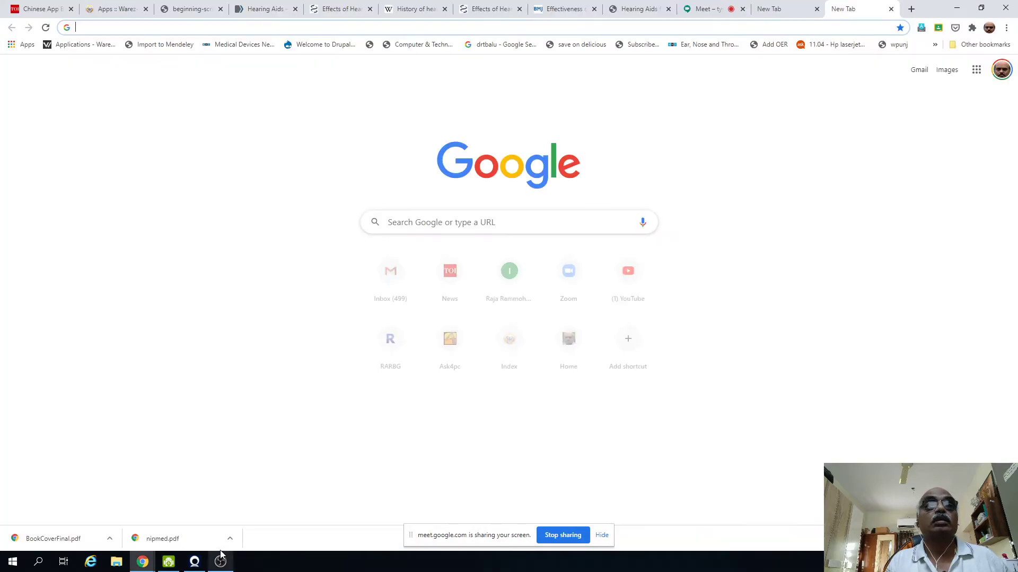
pyautogui.click(1004, 5)
# Search the web for ghostscript and open the Ghostscript downloads page on ghostscript.com
pyautogui.click(413, 25)
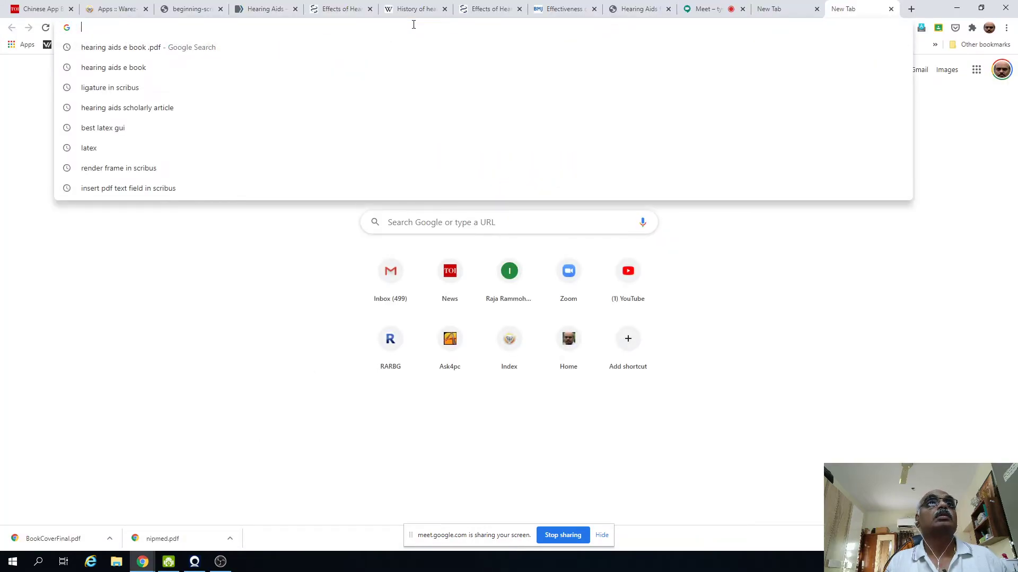
pyautogui.write('ghost')
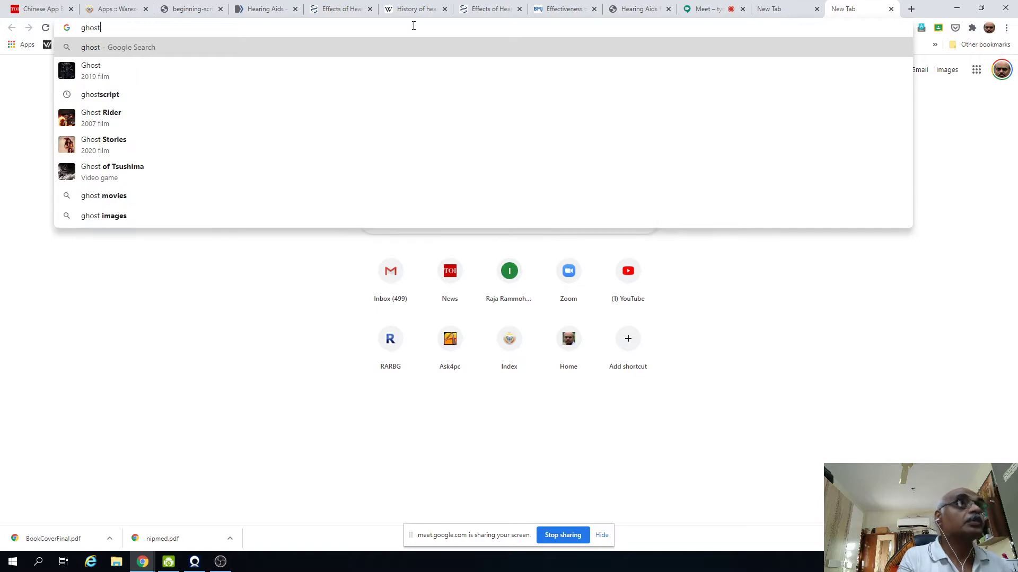
pyautogui.write('scrip')
pyautogui.press('Return')
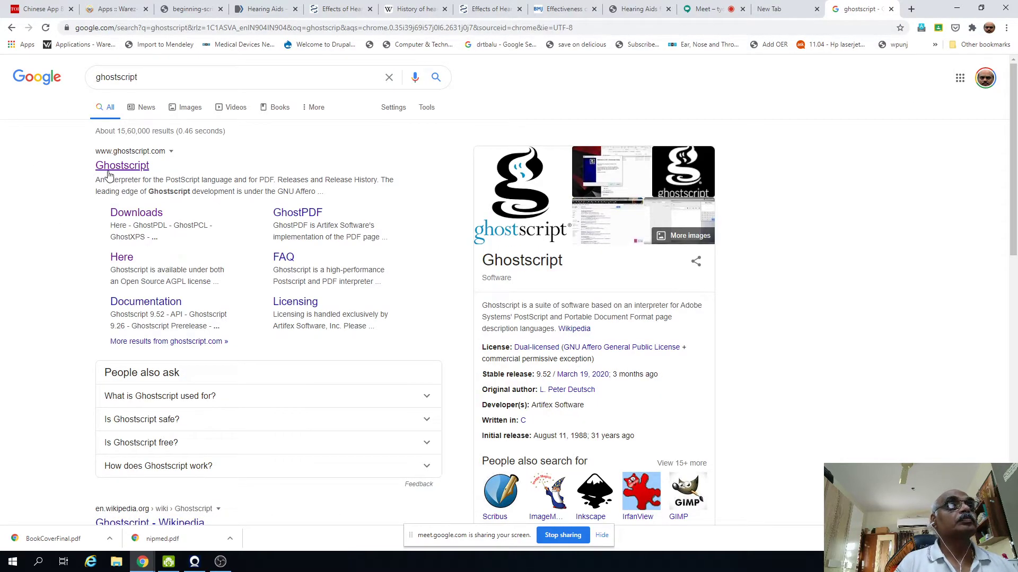
pyautogui.click(110, 170)
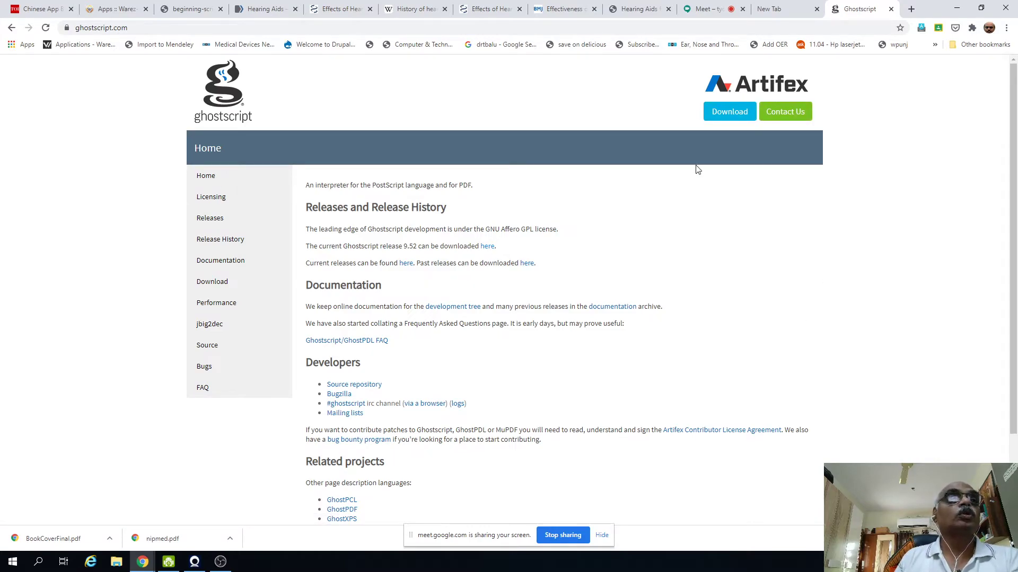
pyautogui.click(725, 121)
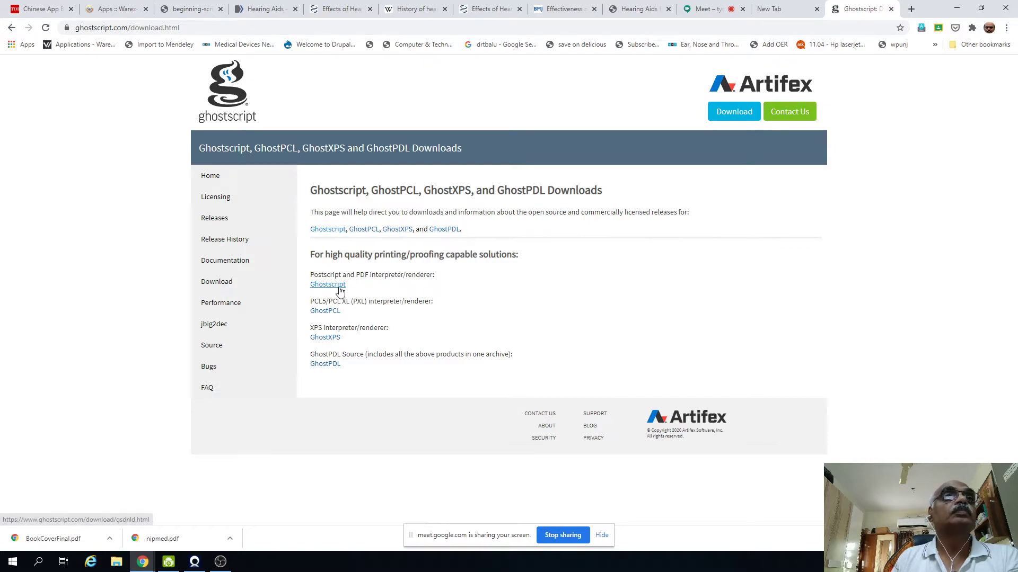
pyautogui.click(333, 234)
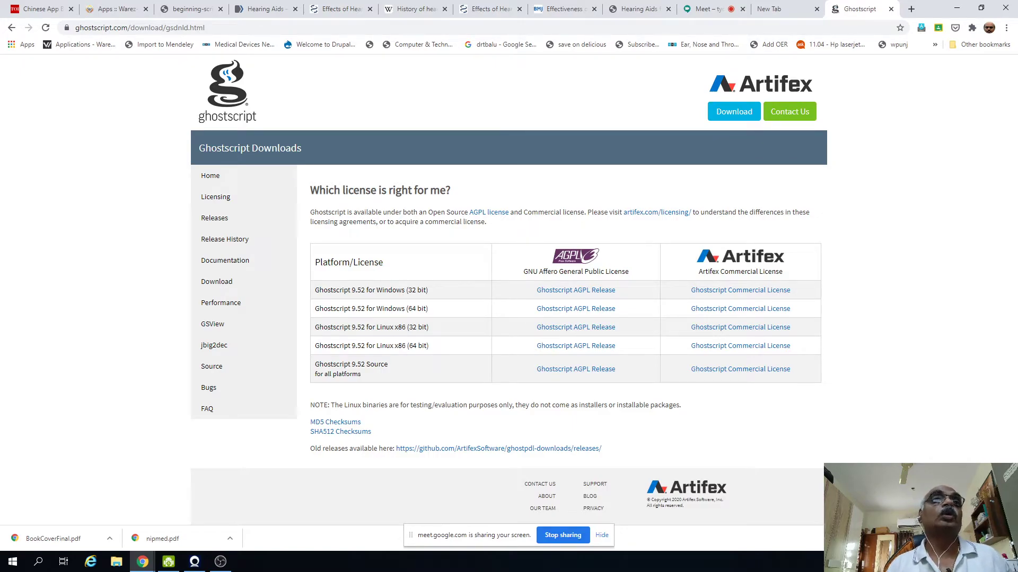
# Look up the computer's system type and other hardware details in System Information, and close it
pyautogui.click(38, 561)
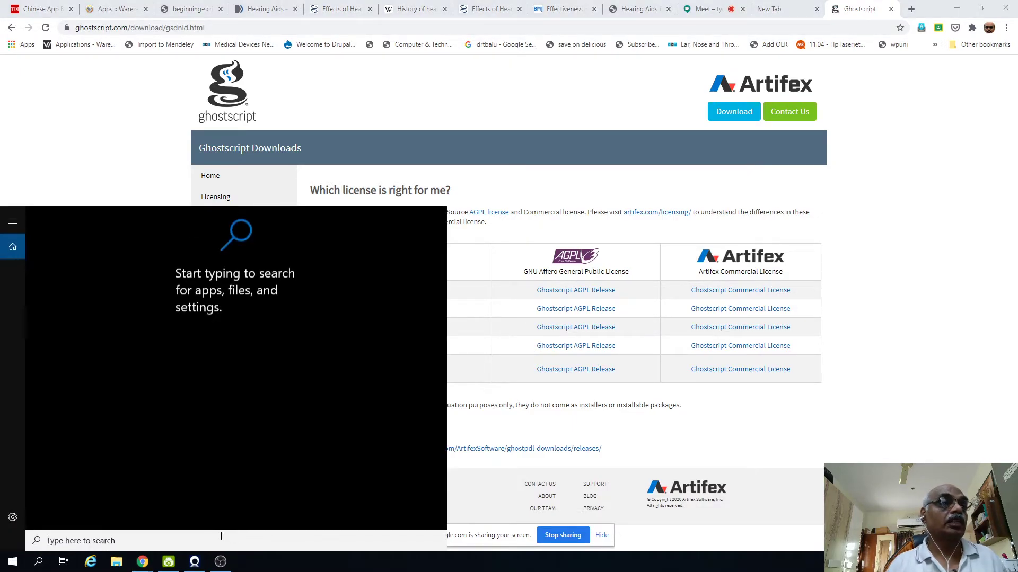
pyautogui.write('system')
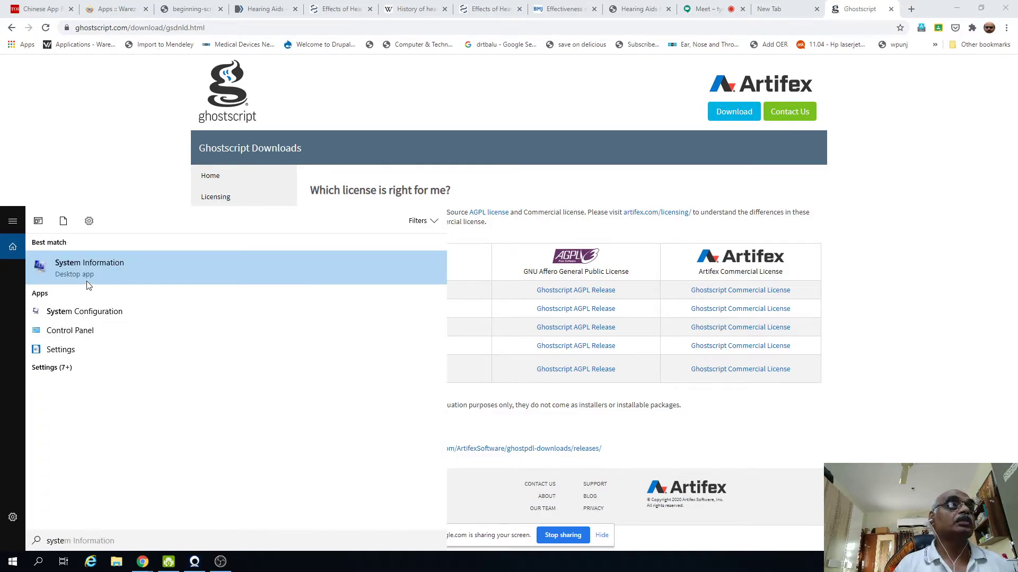
pyautogui.click(88, 280)
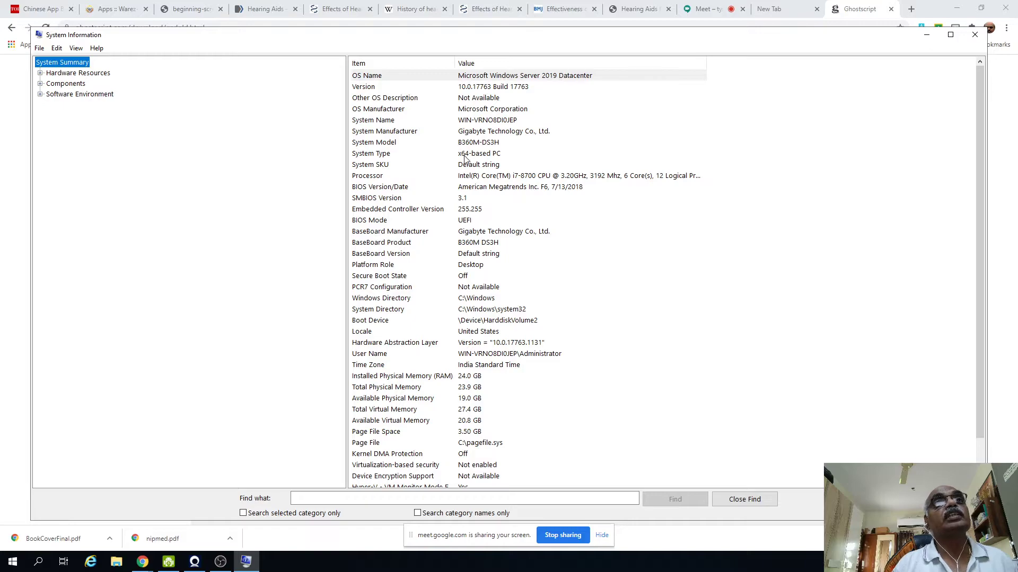
pyautogui.click(459, 157)
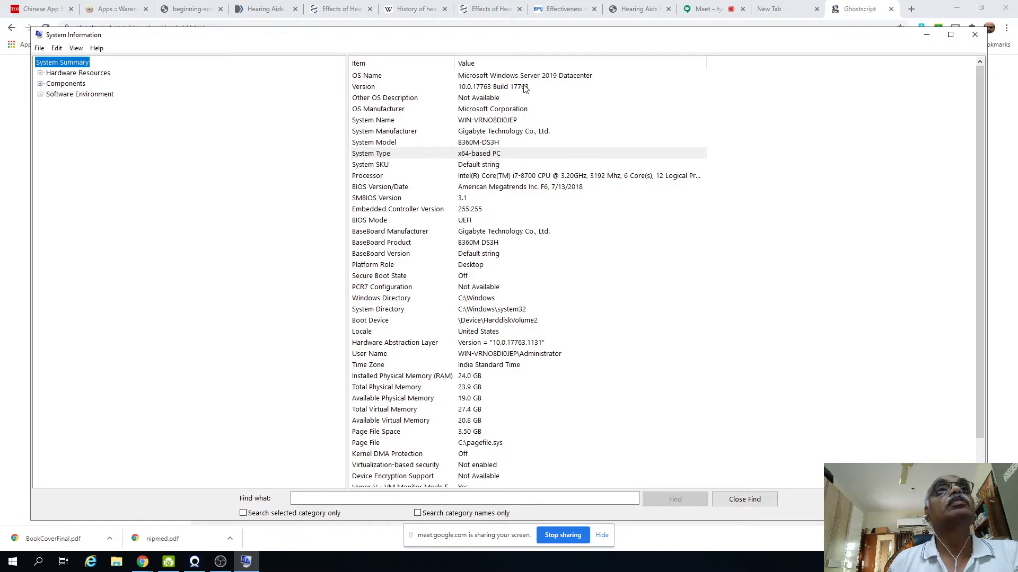
pyautogui.scroll(-1, 978, 323)
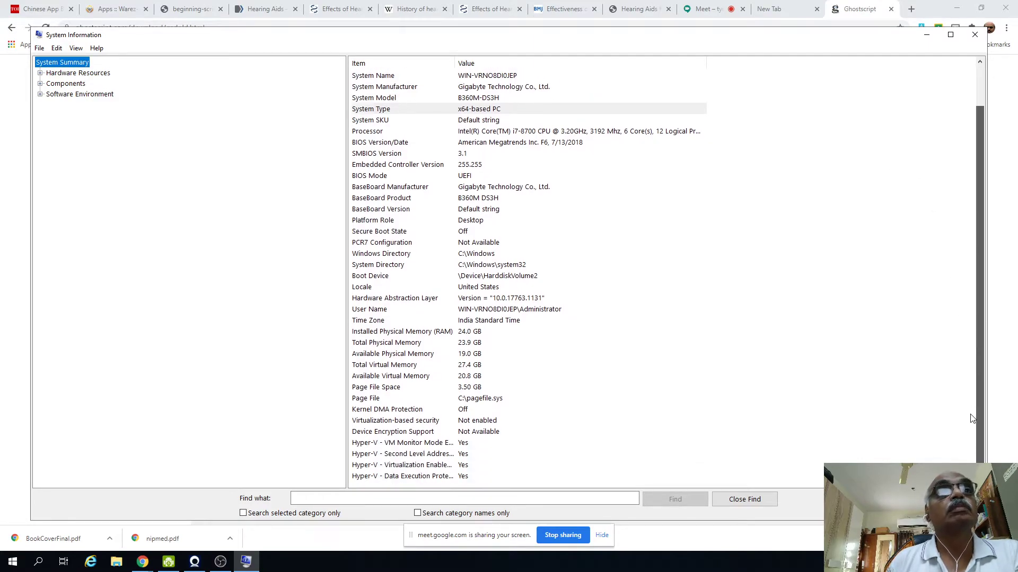
pyautogui.scroll(1, 978, 323)
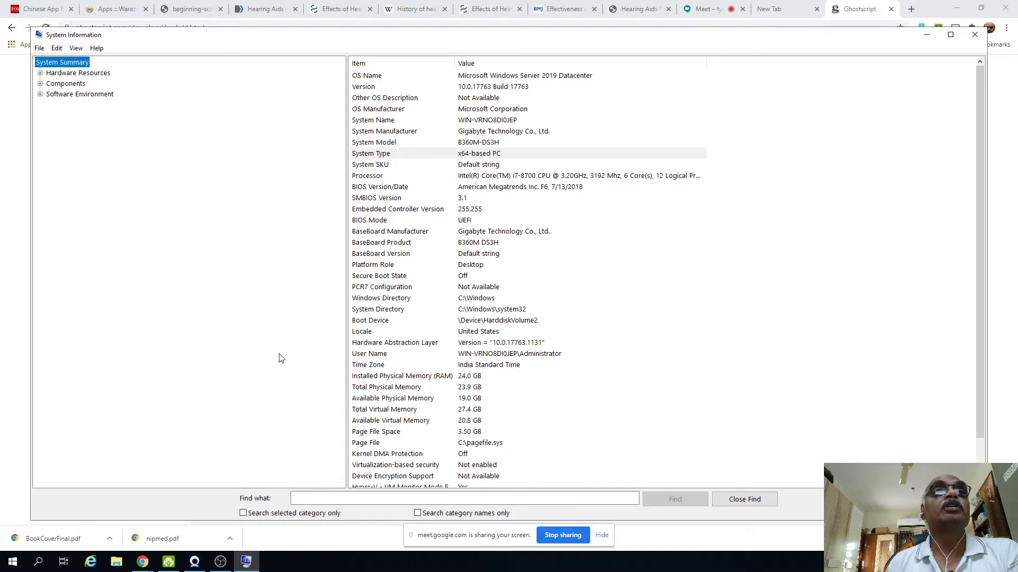
pyautogui.moveTo(979, 375); pyautogui.dragTo(978, 434)
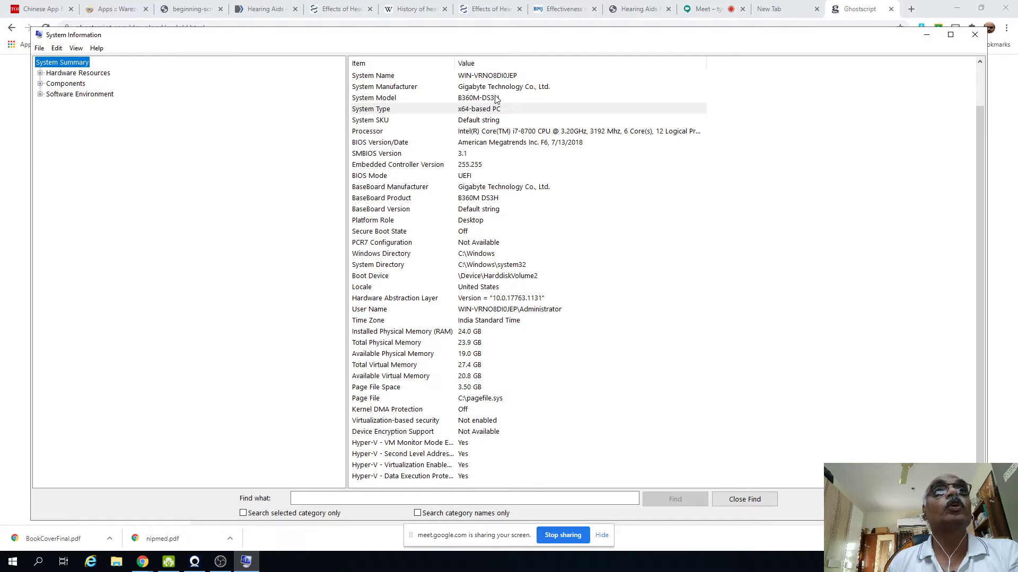
pyautogui.moveTo(978, 401); pyautogui.dragTo(976, 332)
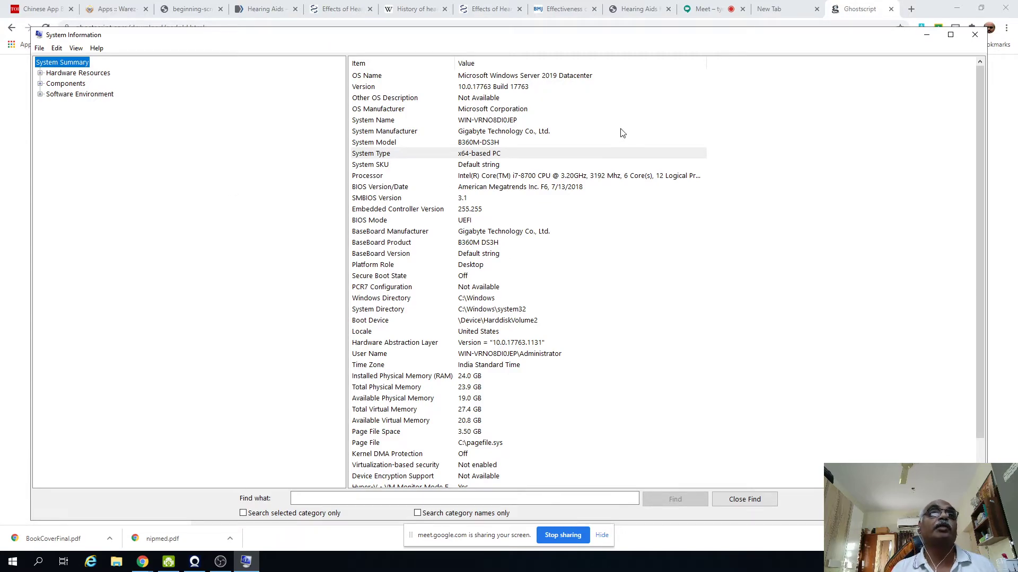
pyautogui.click(973, 37)
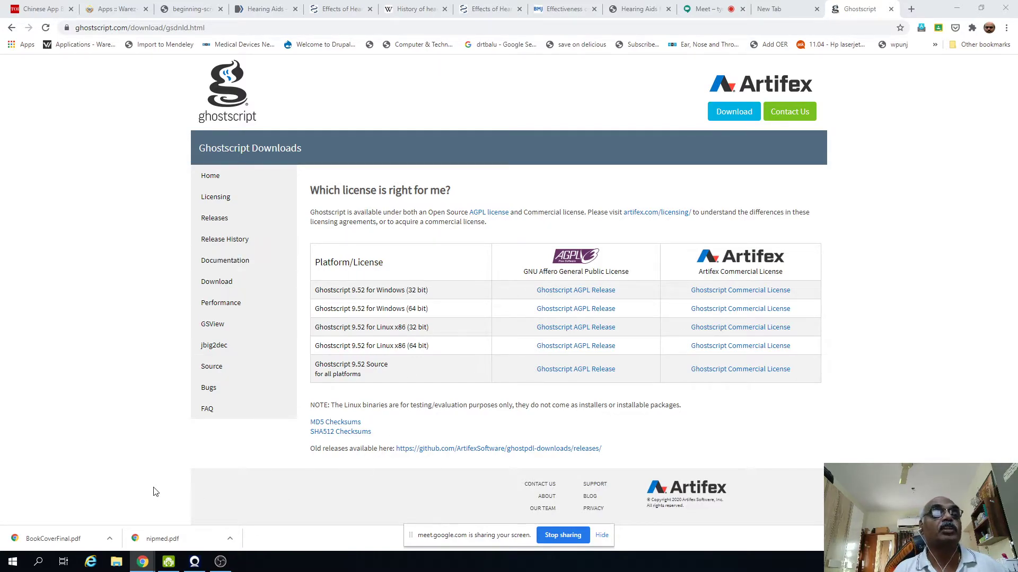
pyautogui.click(275, 28)
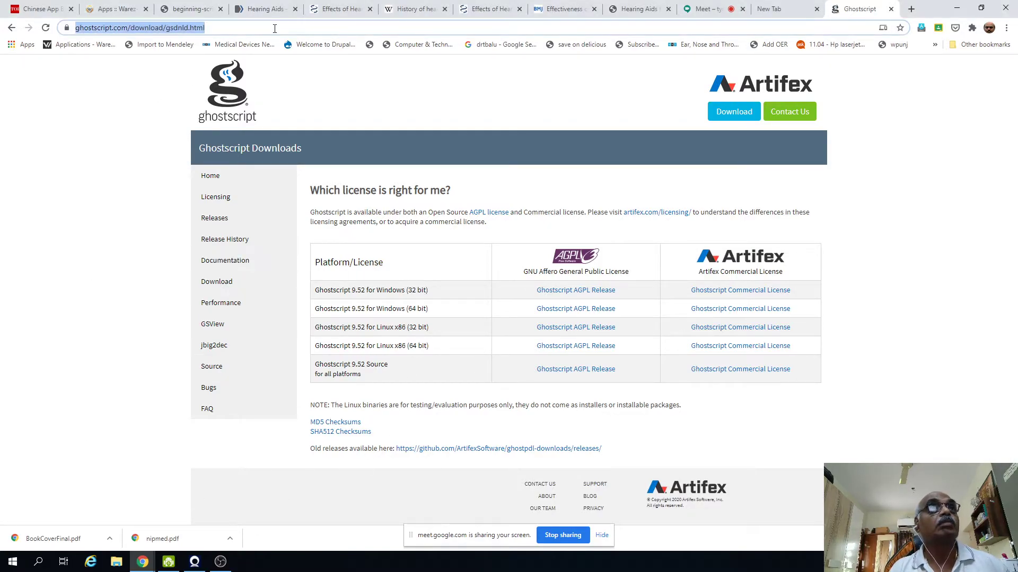
pyautogui.write('scr')
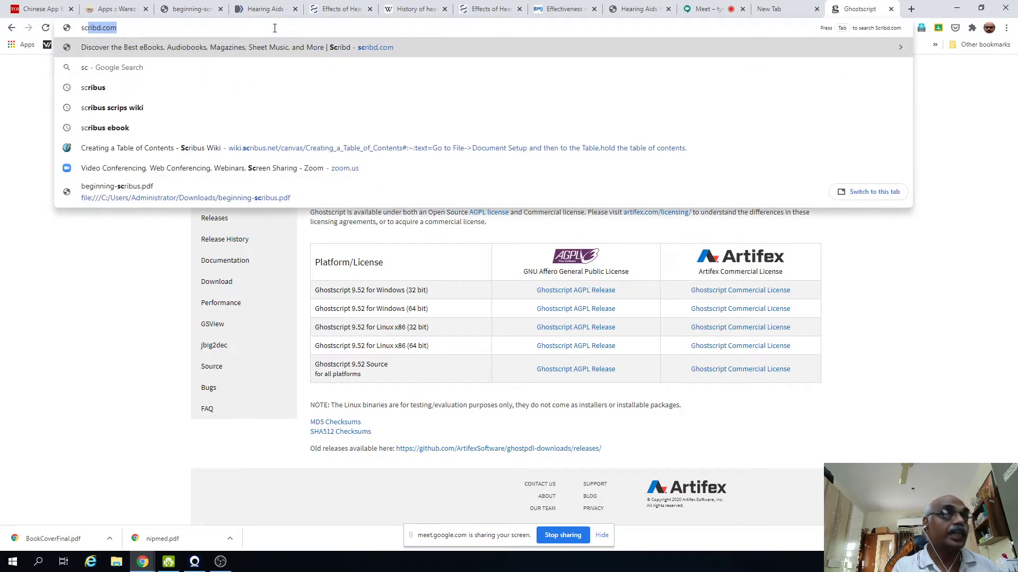
pyautogui.write('ib')
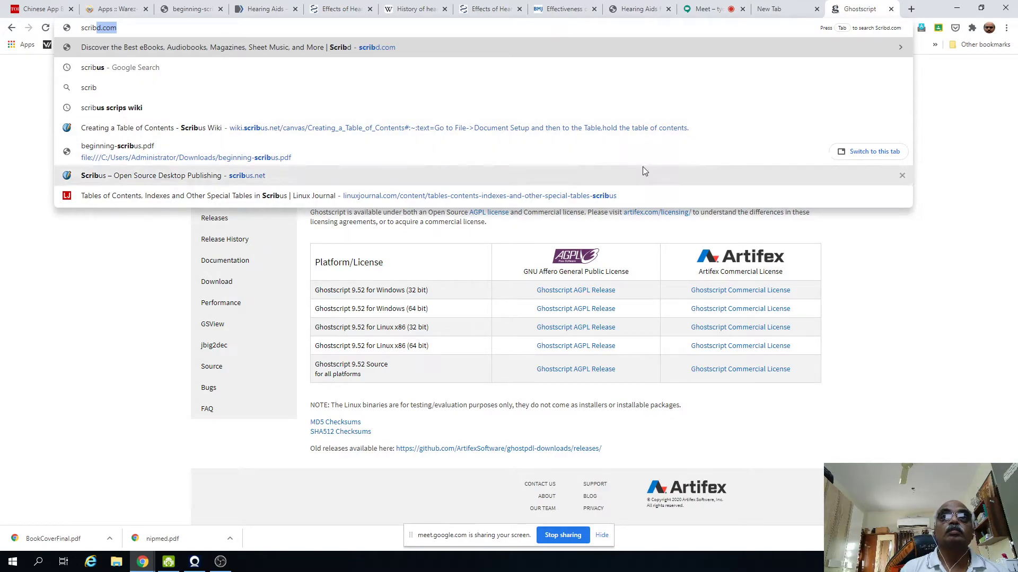
pyautogui.click(1011, 207)
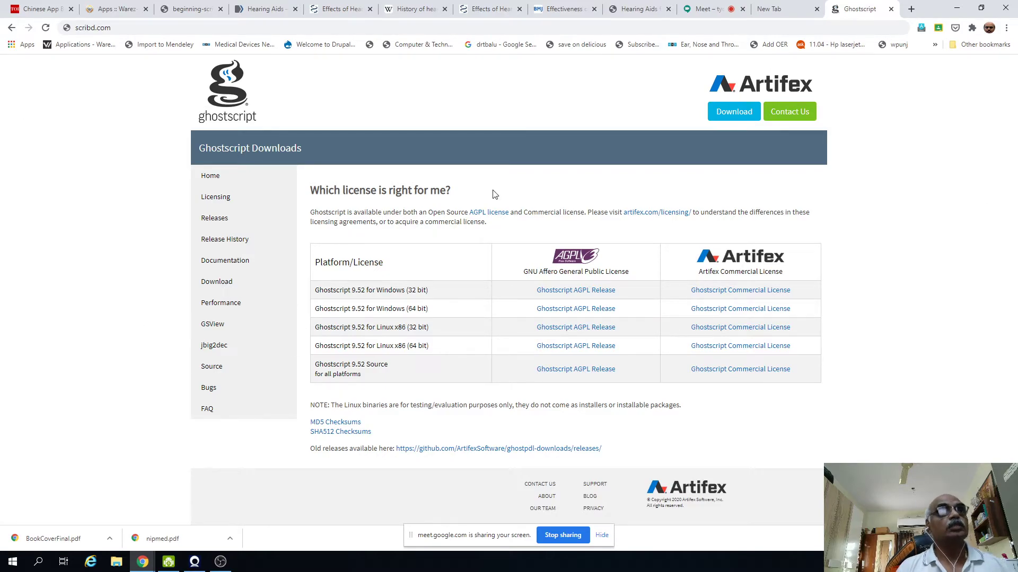
pyautogui.click(12, 28)
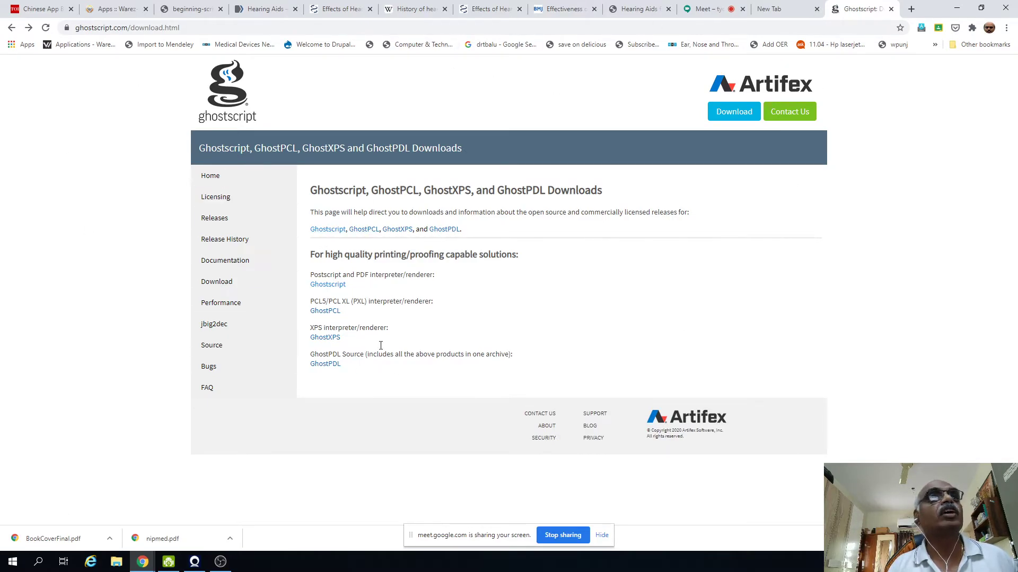
pyautogui.click(333, 232)
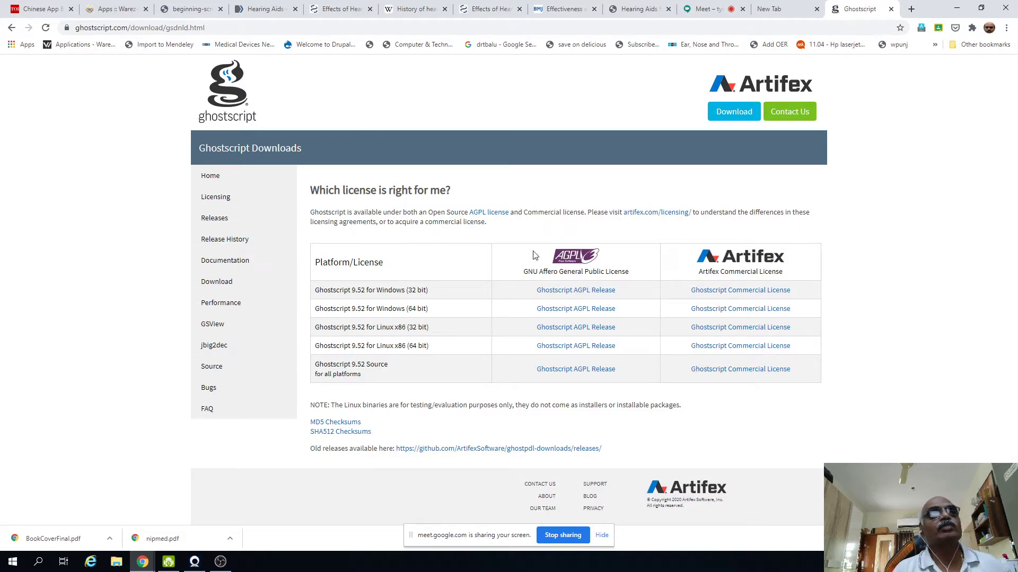
# Open the Scribus website at scribus.net and go to its stable branch downloads page
pyautogui.click(257, 31)
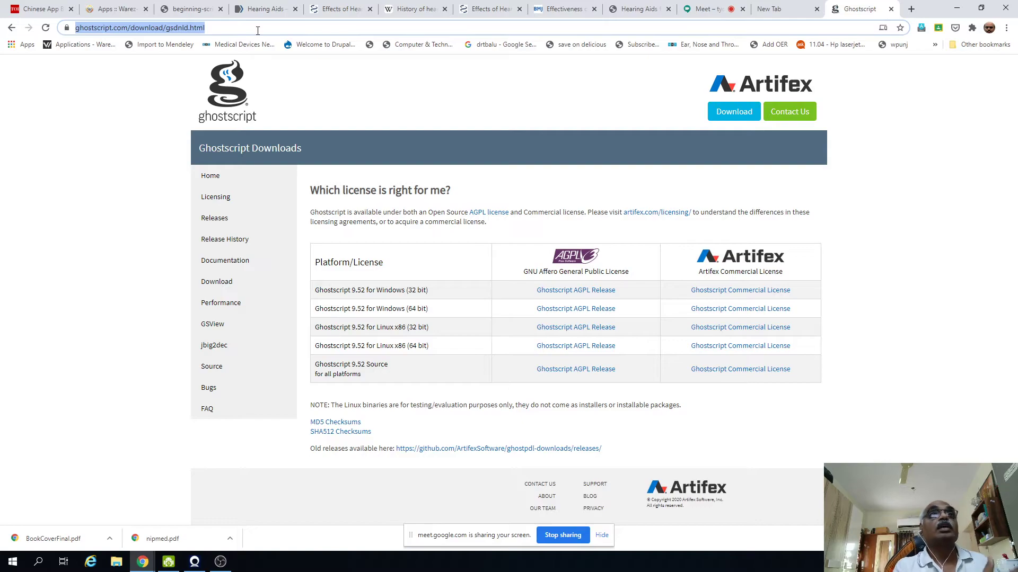
pyautogui.write('scribus')
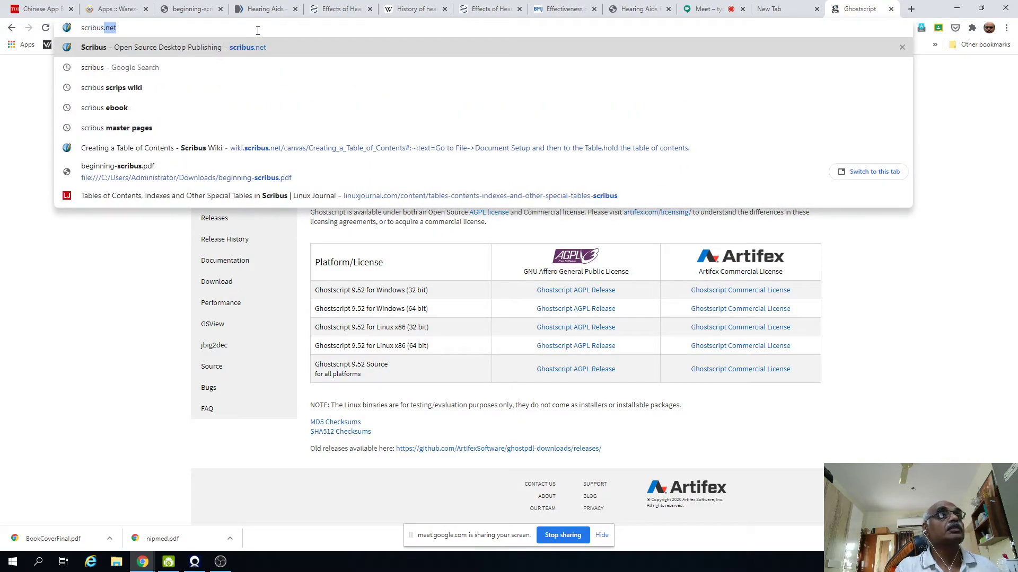
pyautogui.press('Return')
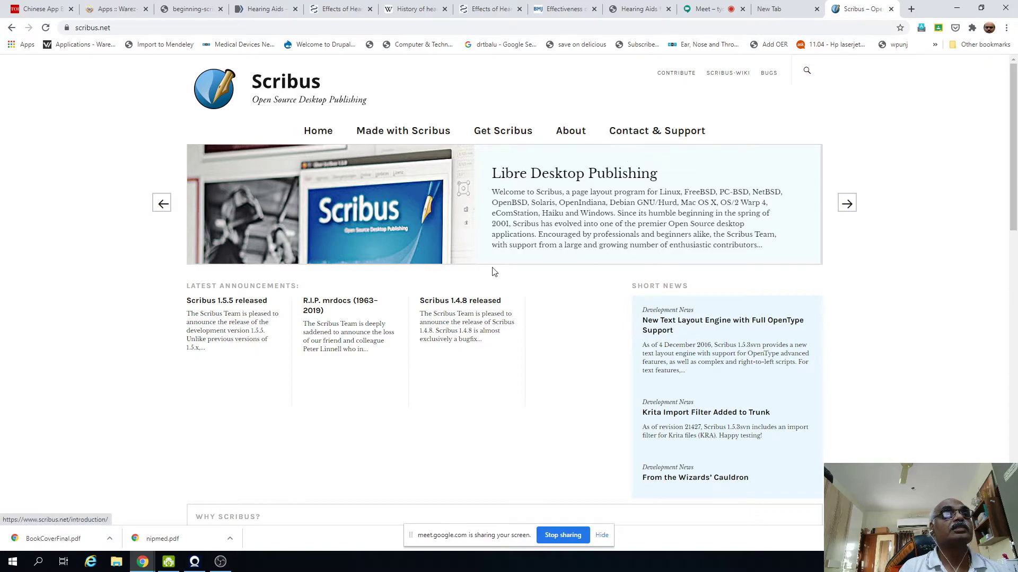
pyautogui.click(495, 136)
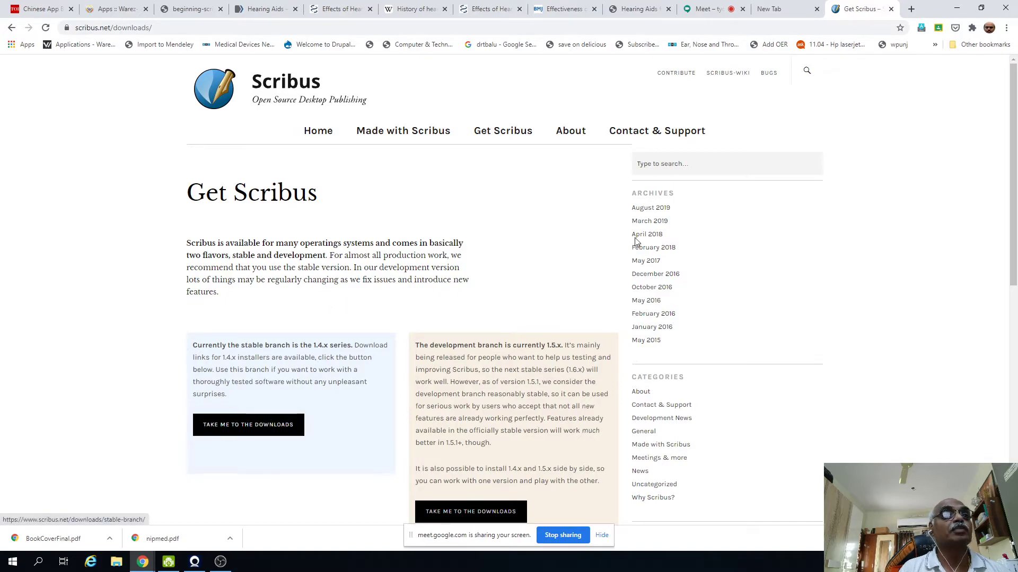
pyautogui.click(273, 428)
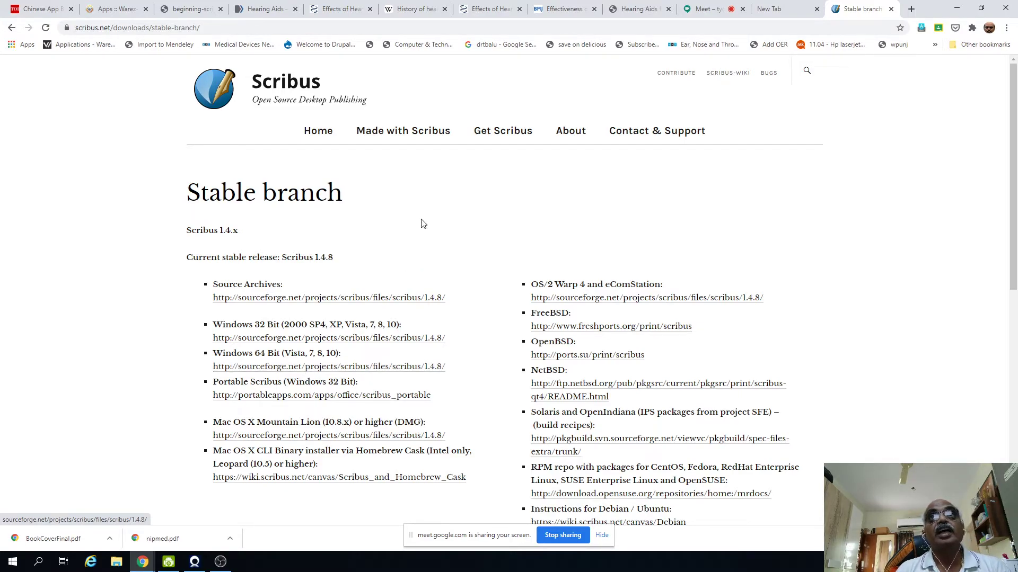
# Close the Scribus website, minimize the browser and launch Scribus 1.4.8 from the desktop
pyautogui.click(891, 9)
pyautogui.click(957, 8)
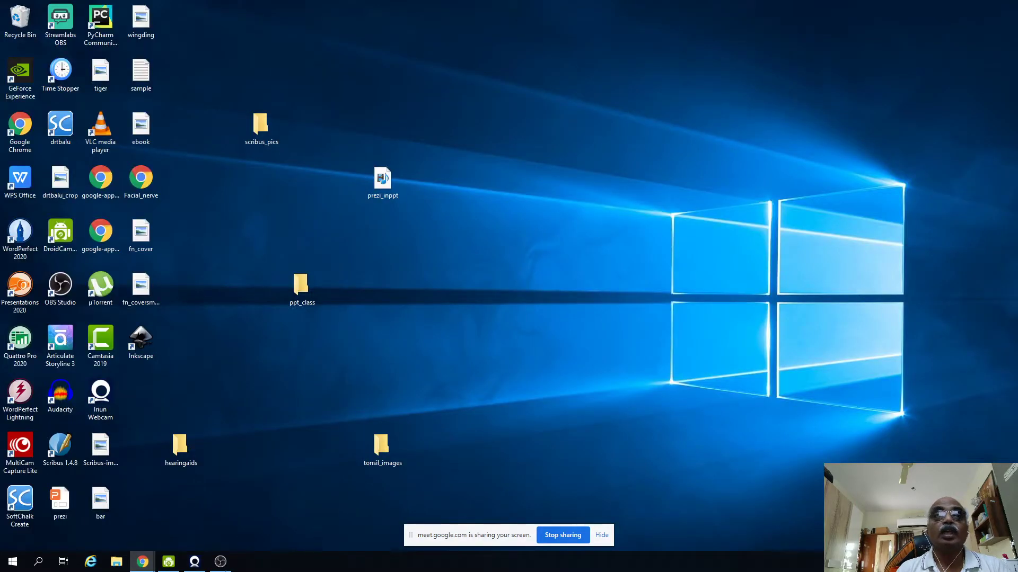
pyautogui.doubleClick(62, 447)
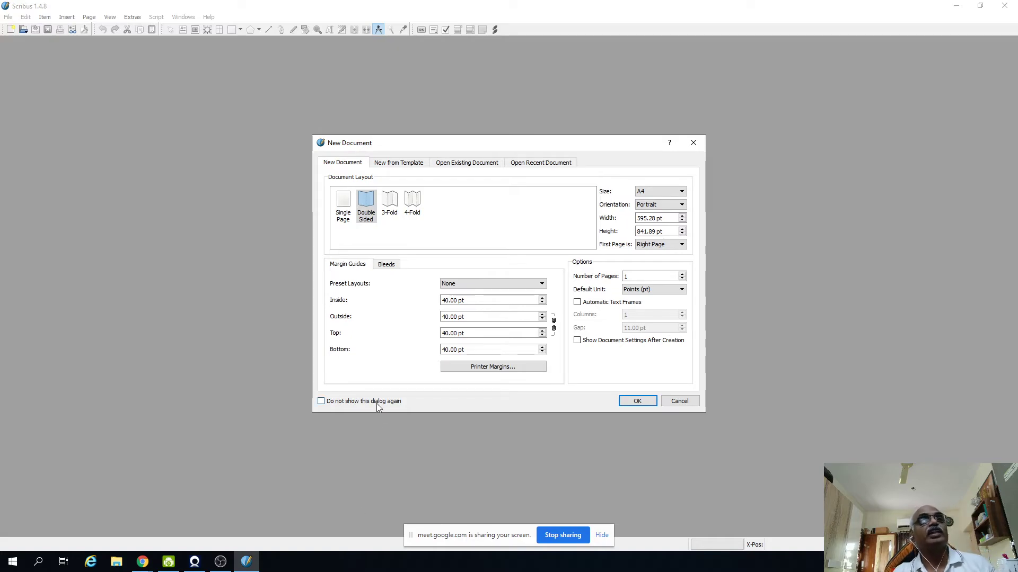
# Go through the Single Page, Double Sided and 3-Fold document layouts and select 4-Fold
pyautogui.click(341, 217)
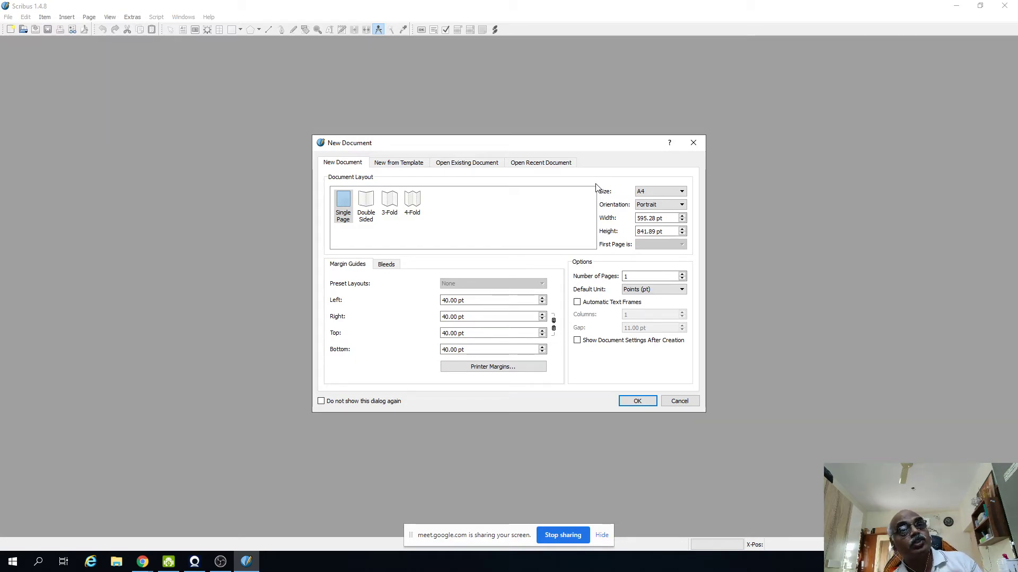
pyautogui.click(371, 220)
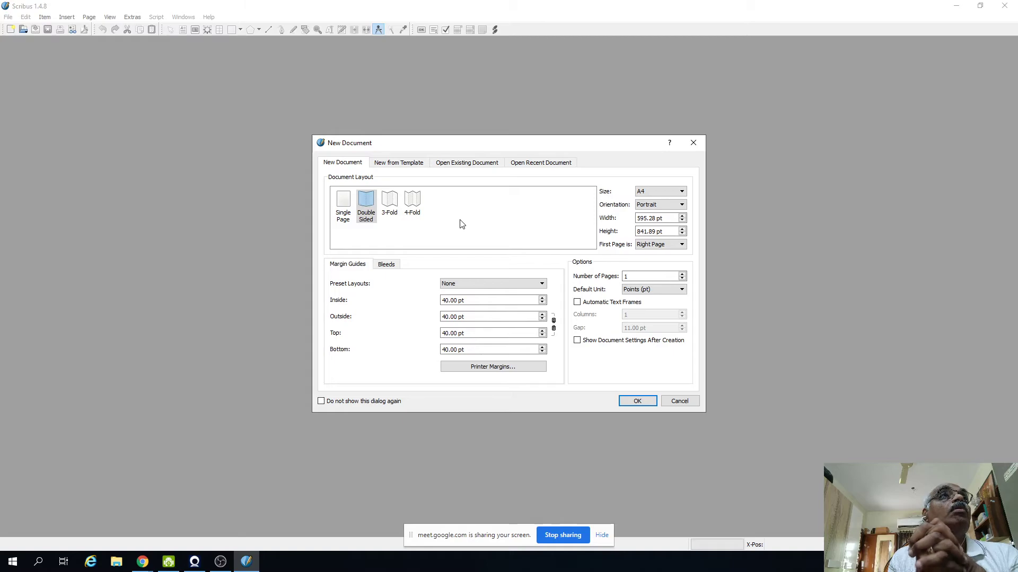
pyautogui.click(393, 205)
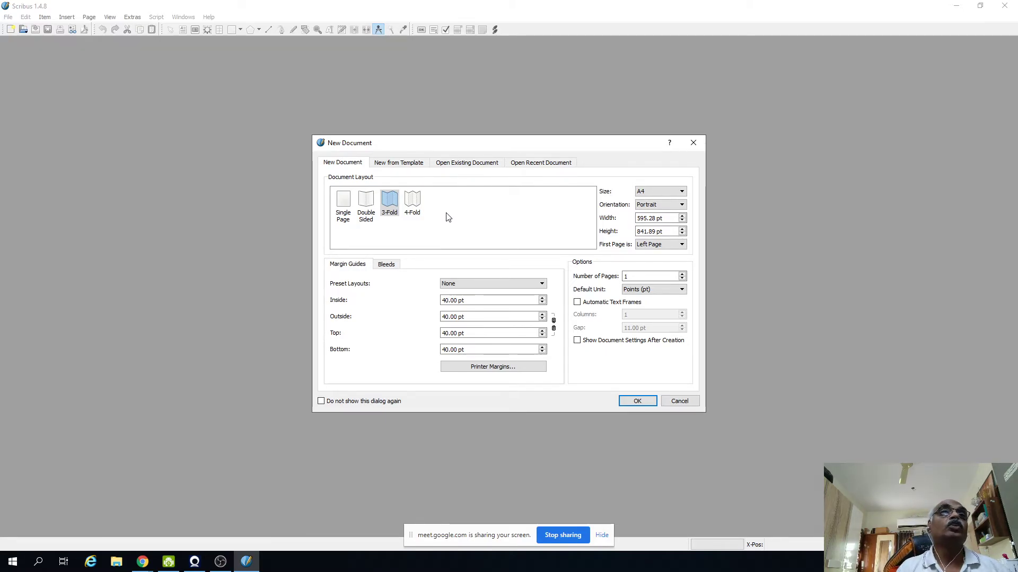
pyautogui.click(414, 204)
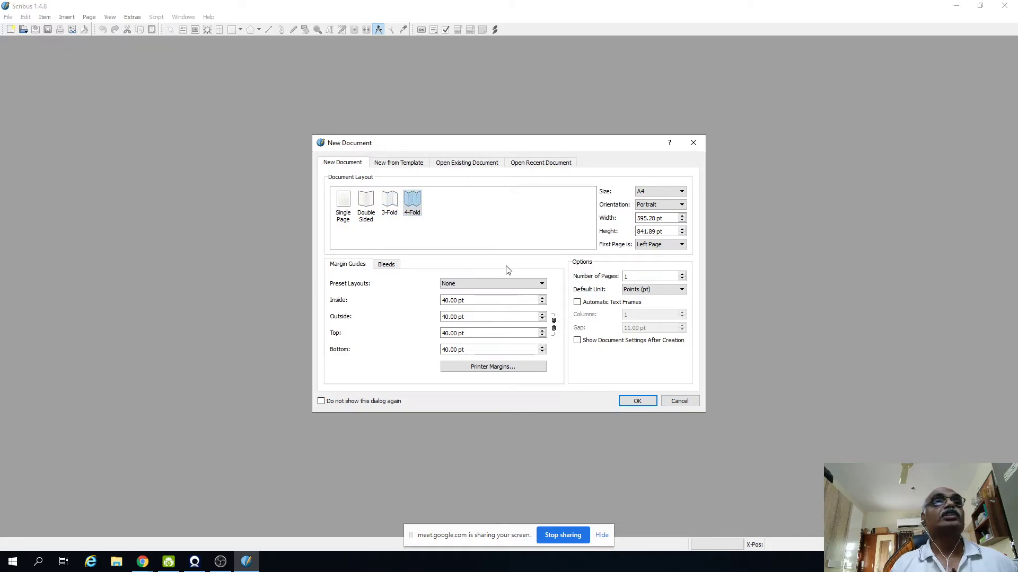
pyautogui.click(389, 201)
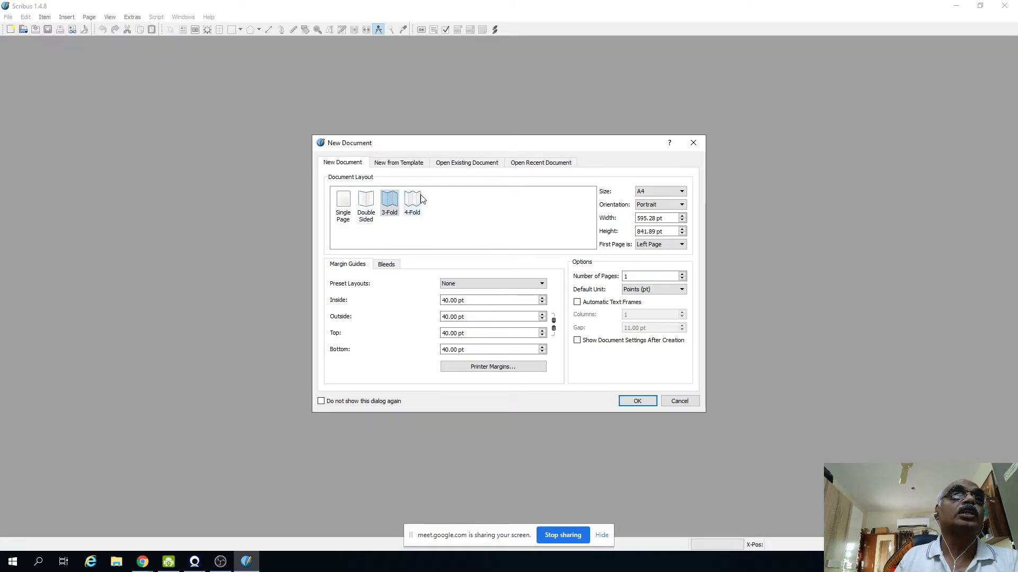
pyautogui.click(415, 201)
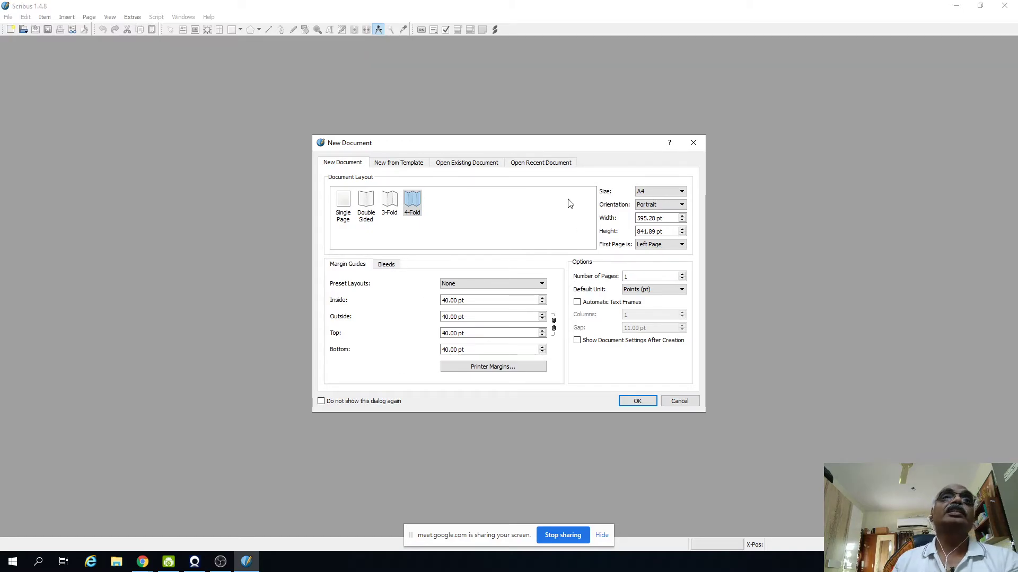
# Browse the page sizes offered for the new document and choose A4
pyautogui.click(681, 193)
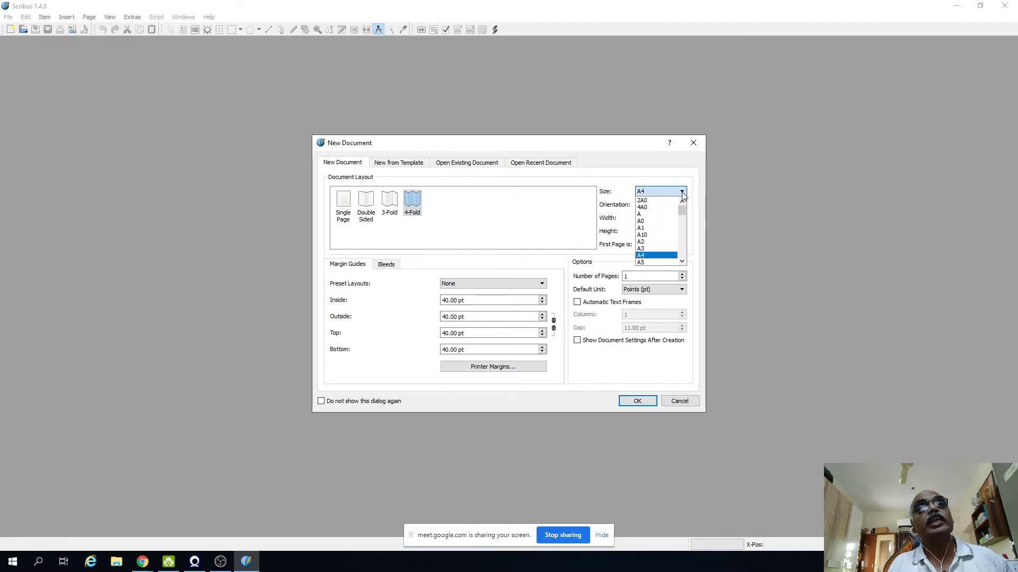
pyautogui.moveTo(680, 213)
pyautogui.mouseDown()
pyautogui.moveTo(682, 253)
pyautogui.moveTo(682, 213)
pyautogui.mouseUp()
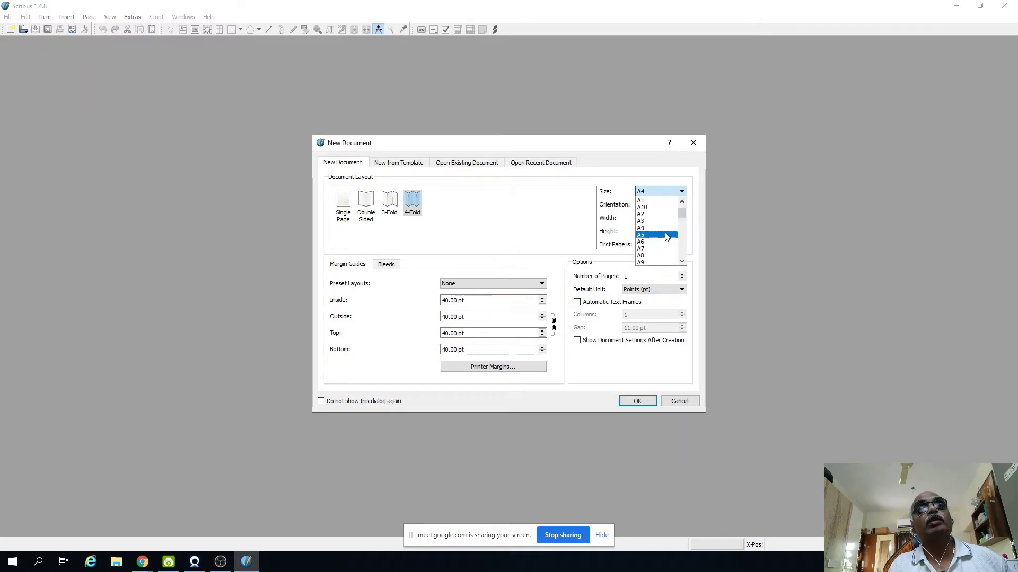
pyautogui.click(666, 229)
pyautogui.click(682, 191)
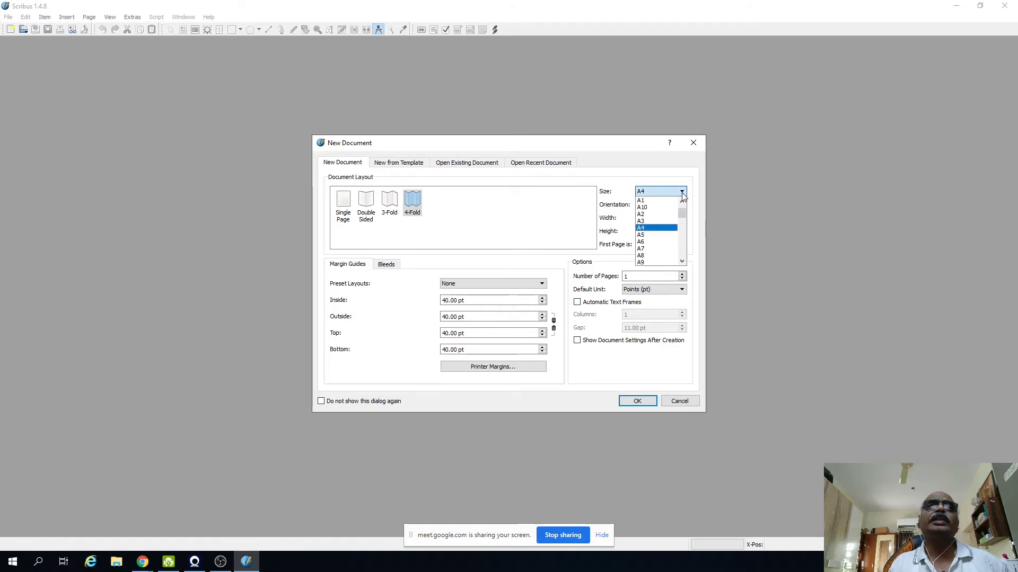
pyautogui.moveTo(681, 212)
pyautogui.mouseDown()
pyautogui.moveTo(681, 271)
pyautogui.moveTo(696, 200)
pyautogui.moveTo(684, 210)
pyautogui.mouseUp()
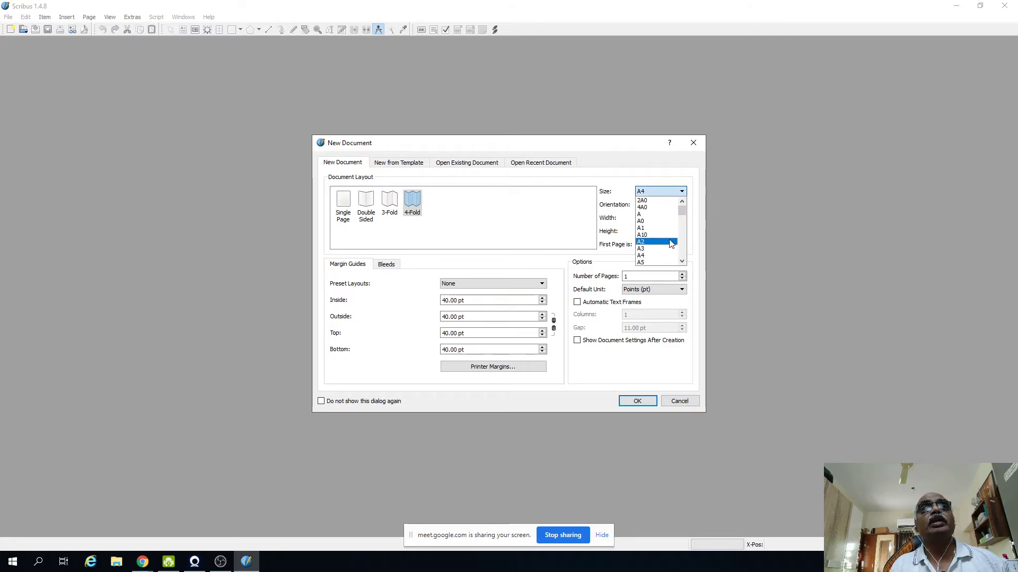
pyautogui.click(664, 256)
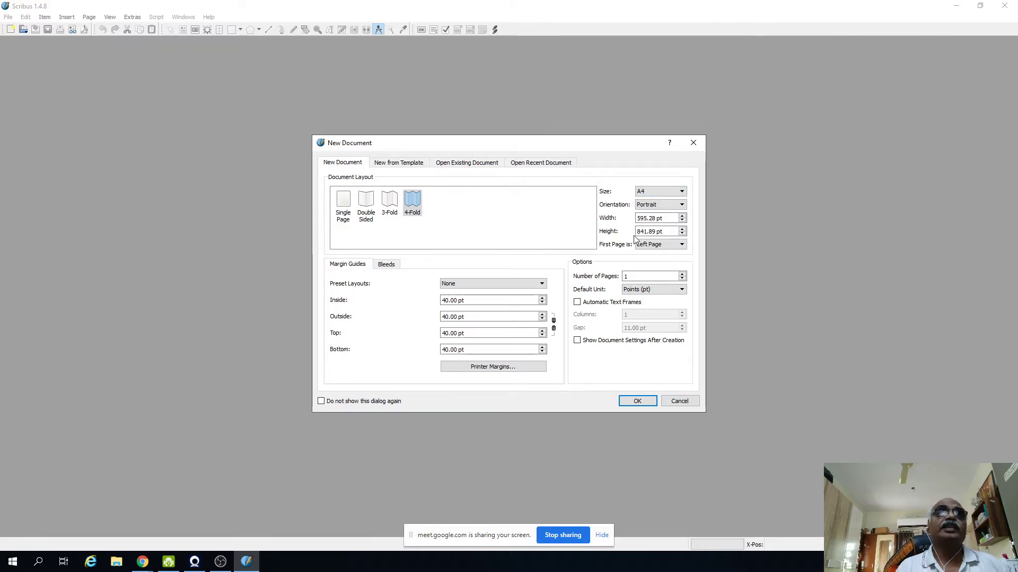
# Choose Portrait as the page orientation and review the orientation options once more
pyautogui.click(670, 206)
pyautogui.click(670, 213)
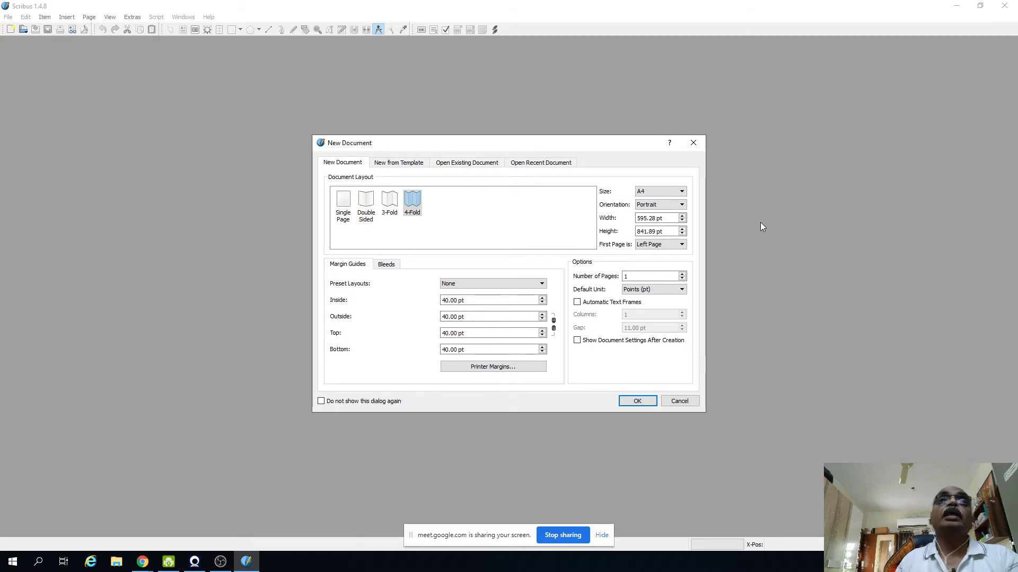
pyautogui.click(659, 206)
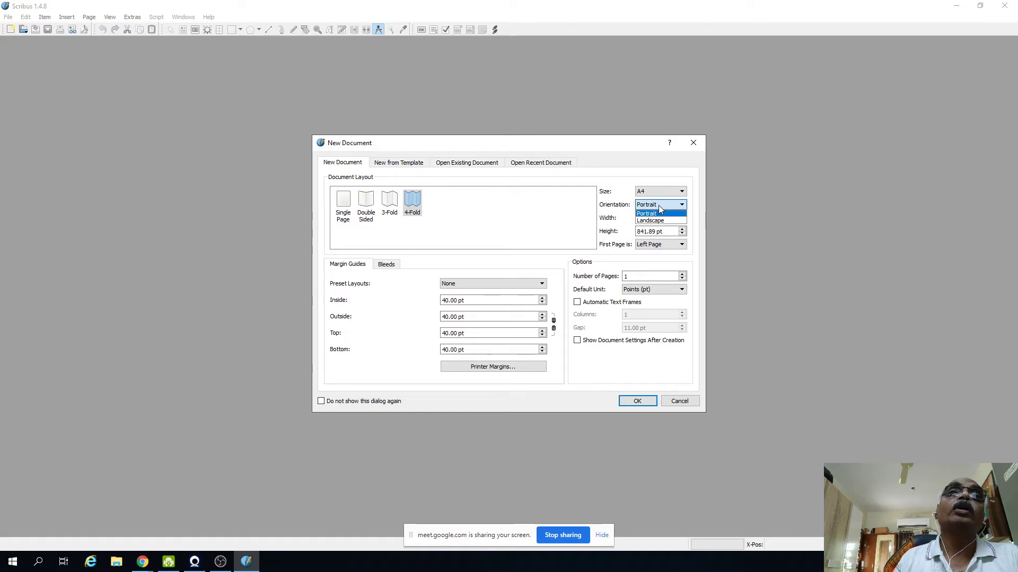
pyautogui.click(730, 228)
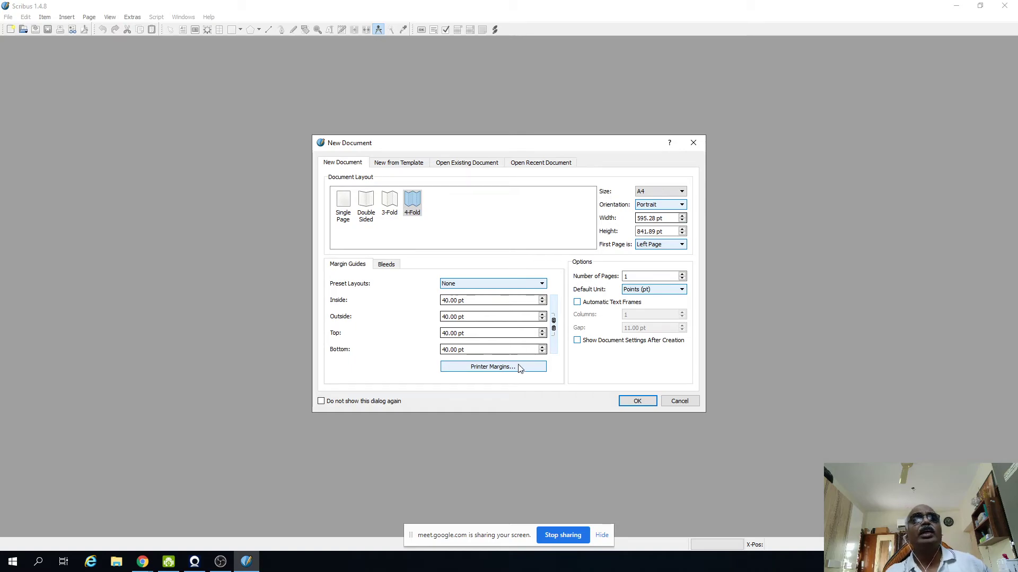
# Link the margin guides and lower all four to 32 pt, and unlink them to set the outside margin to 29 pt
pyautogui.click(553, 323)
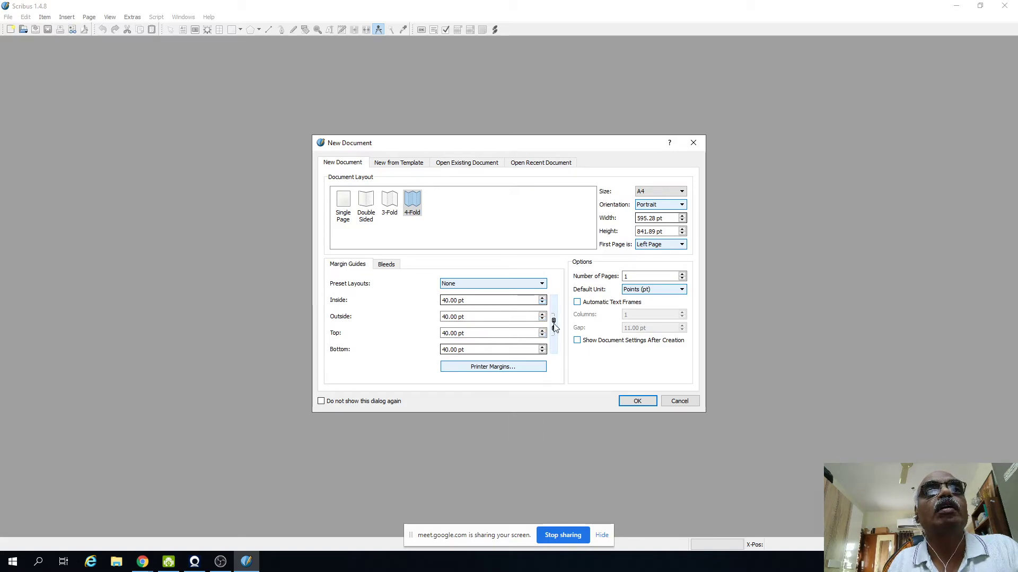
pyautogui.click(554, 327)
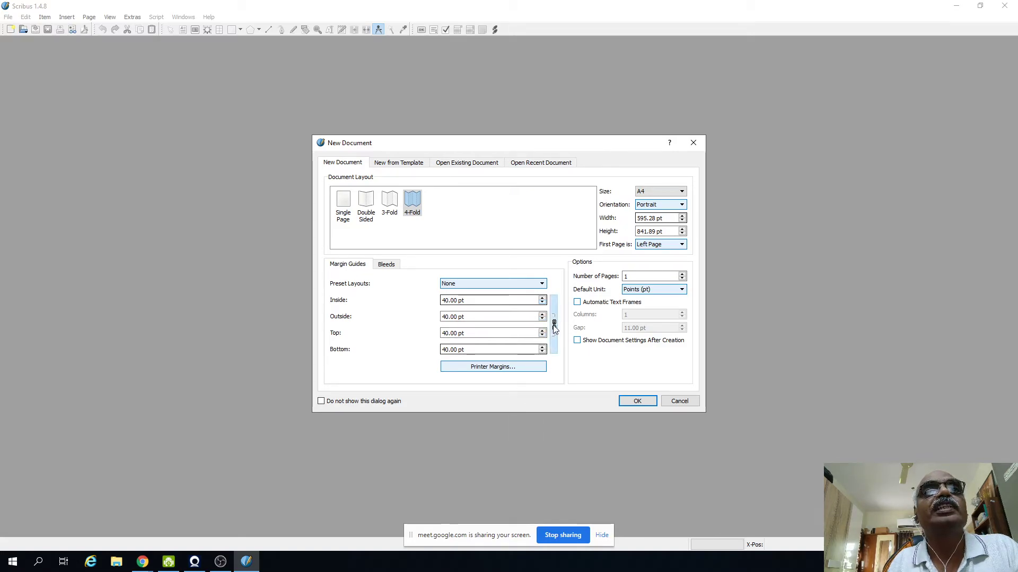
pyautogui.click(542, 314)
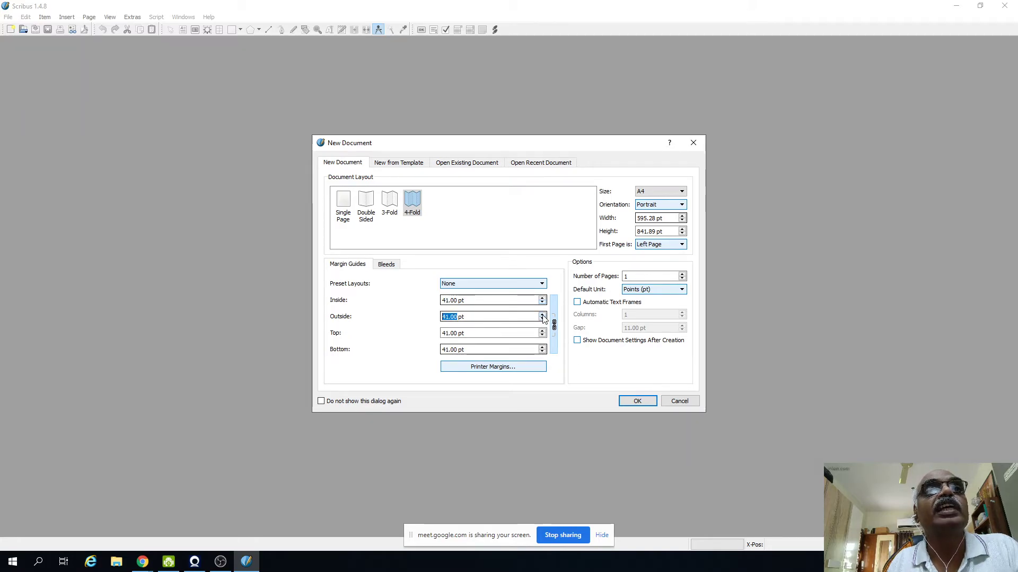
pyautogui.click(542, 319)
pyautogui.click(542, 318)
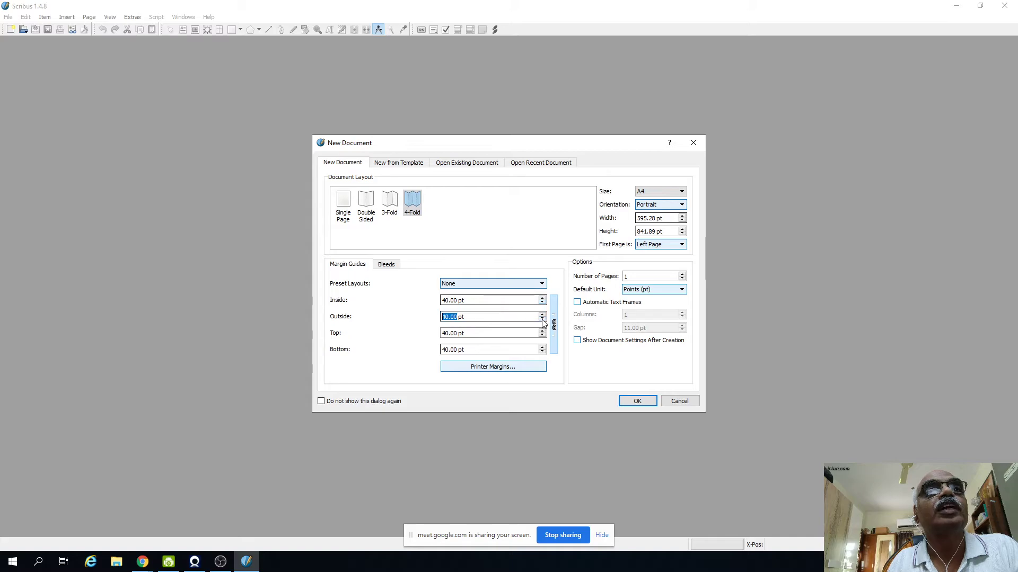
pyautogui.click(543, 318)
pyautogui.click(542, 318)
pyautogui.click(543, 319)
pyautogui.click(543, 319)
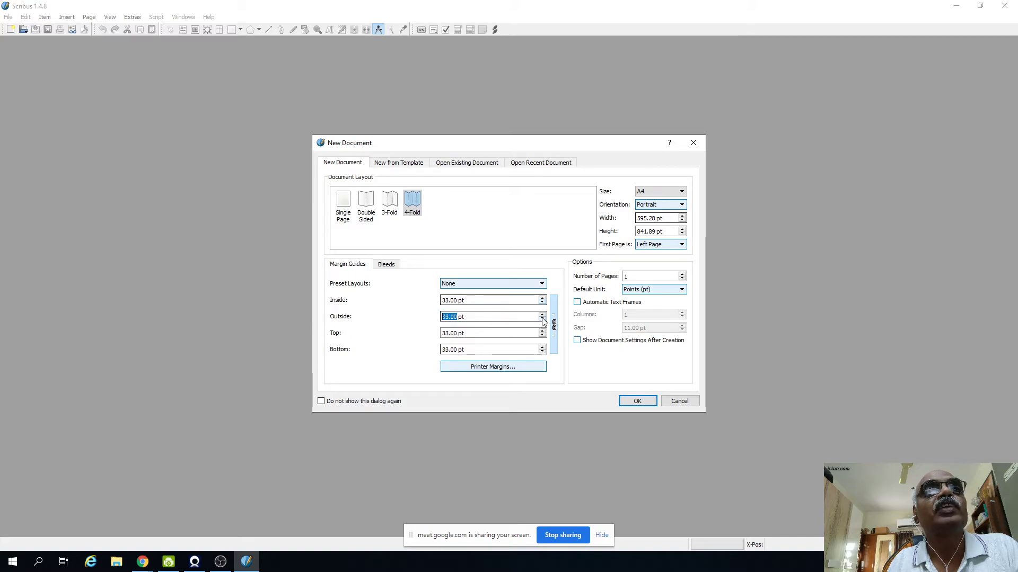
pyautogui.click(542, 319)
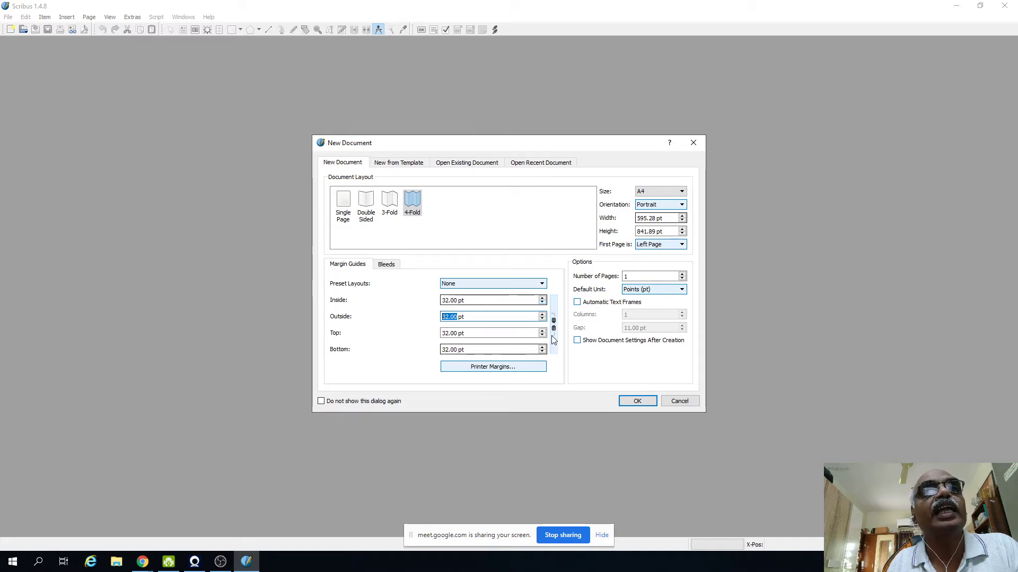
pyautogui.click(542, 320)
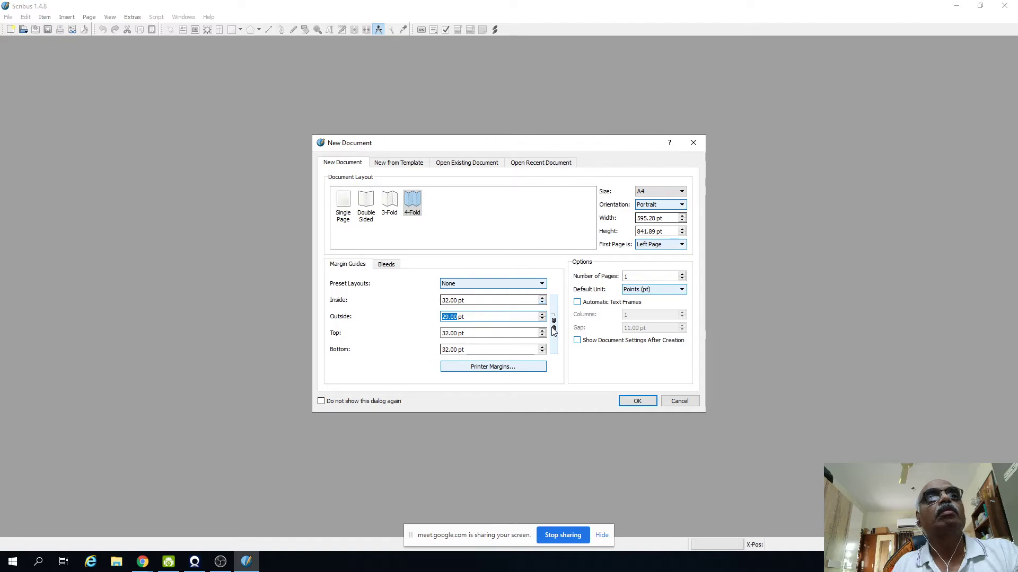
pyautogui.click(553, 328)
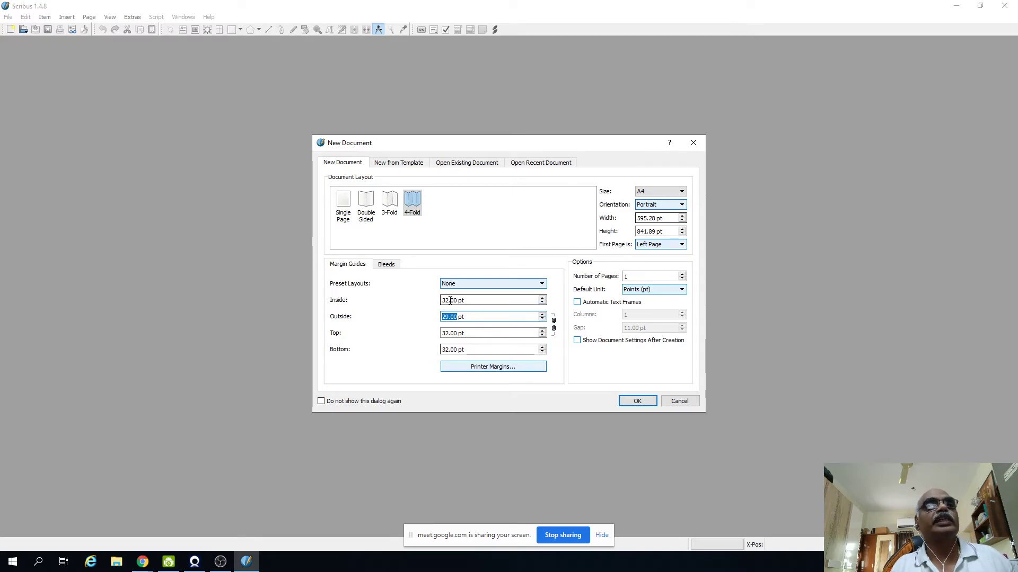
# Set the inside, outside, top and bottom margin guides individually to 40 pt
pyautogui.click(447, 300)
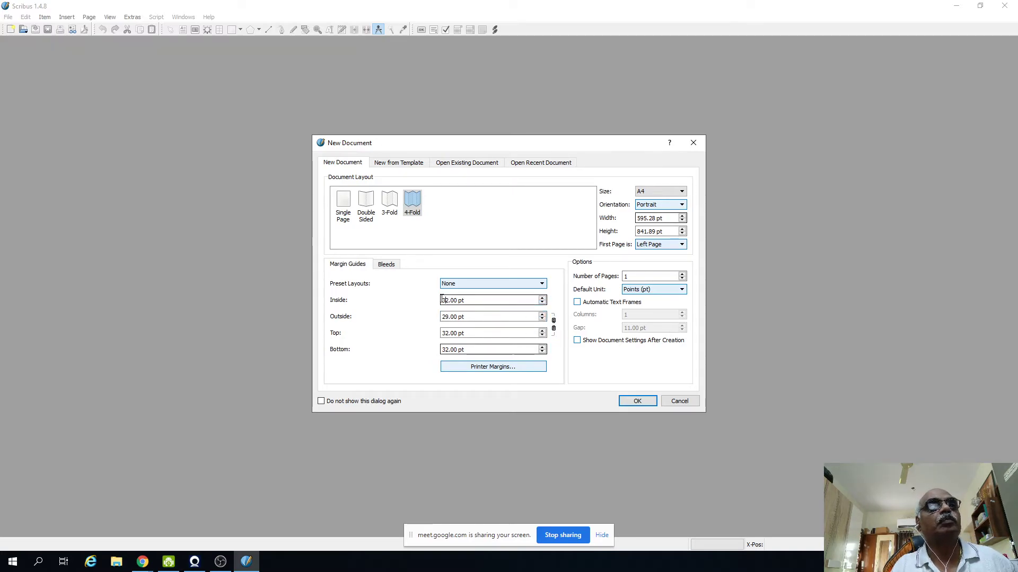
pyautogui.moveTo(441, 300); pyautogui.dragTo(450, 300)
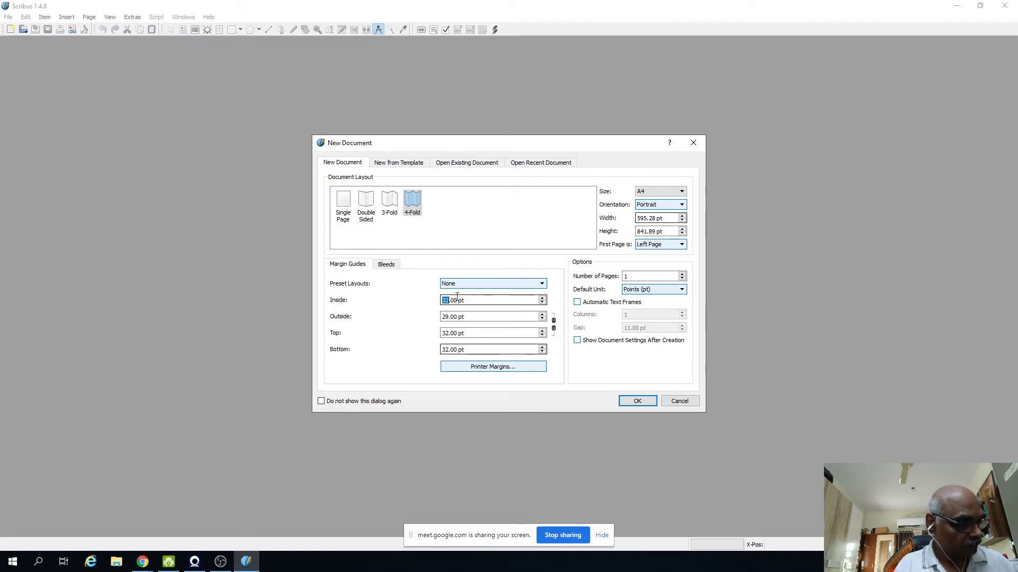
pyautogui.write('40')
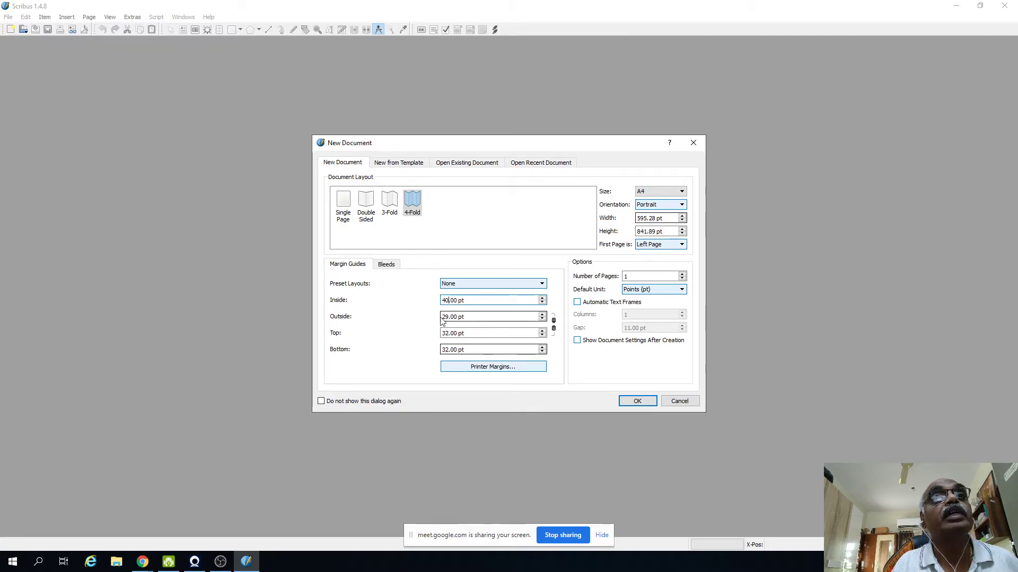
pyautogui.moveTo(442, 317); pyautogui.dragTo(449, 316)
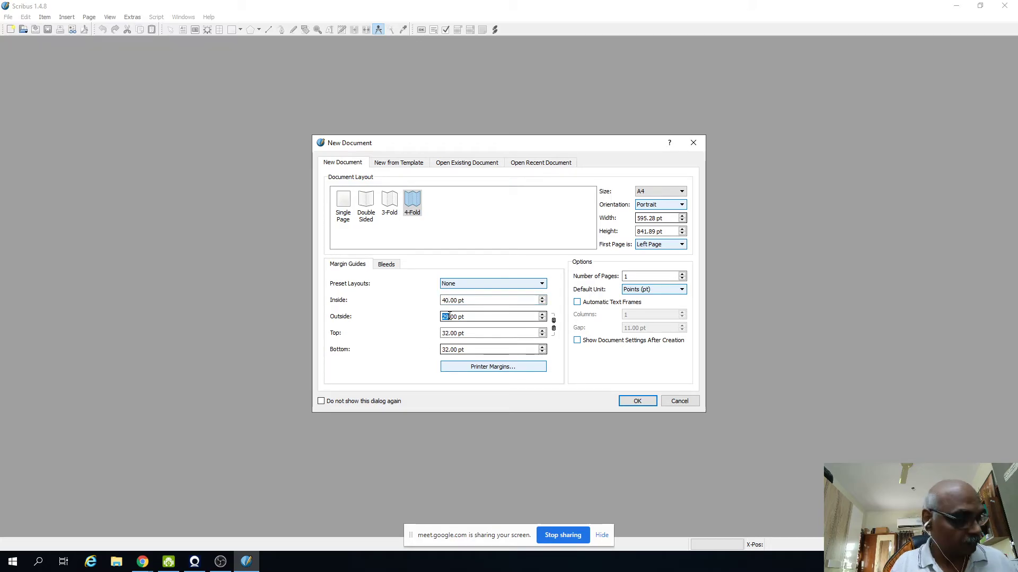
pyautogui.write('40')
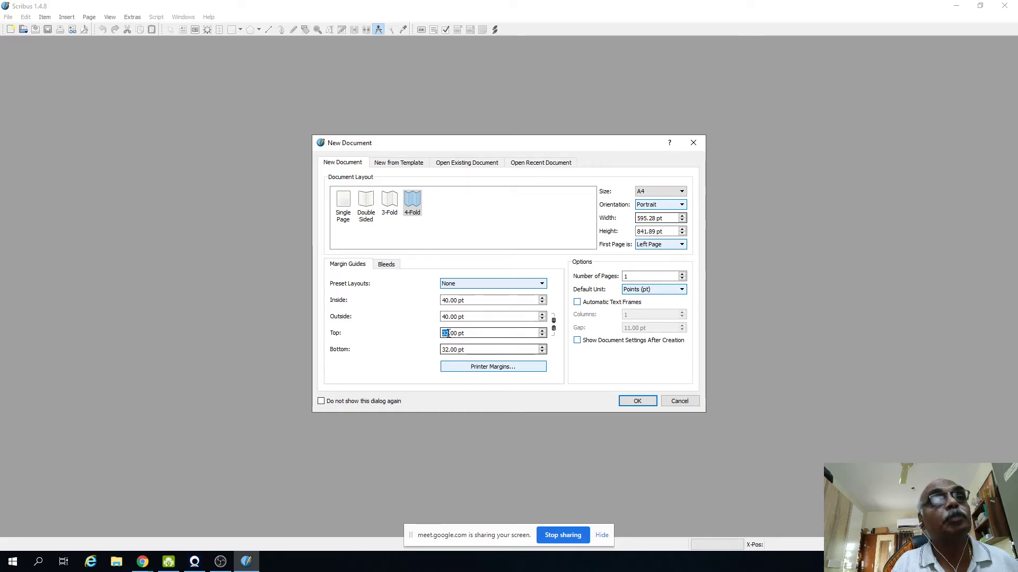
pyautogui.write('40')
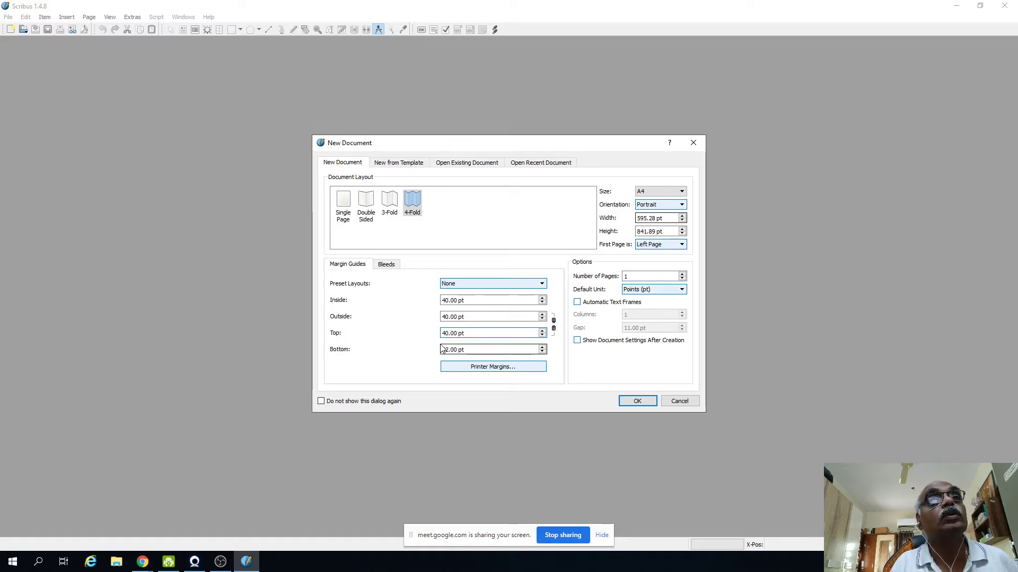
pyautogui.moveTo(442, 350); pyautogui.dragTo(447, 349)
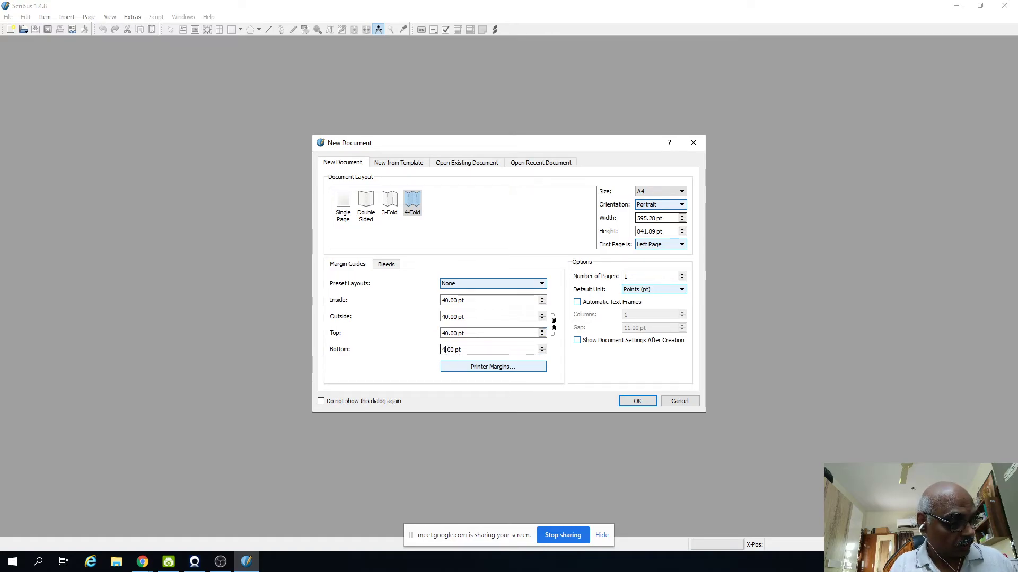
pyautogui.write('40')
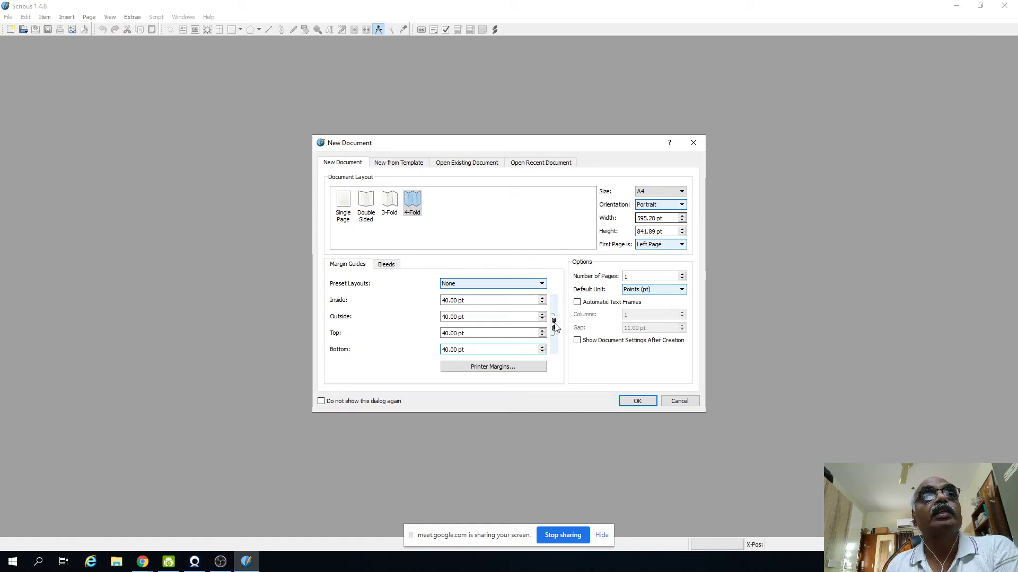
# With the margin guides unlinked, raise only the inside margin to 42 pt and bring it back to 40 pt
pyautogui.click(542, 298)
pyautogui.click(542, 298)
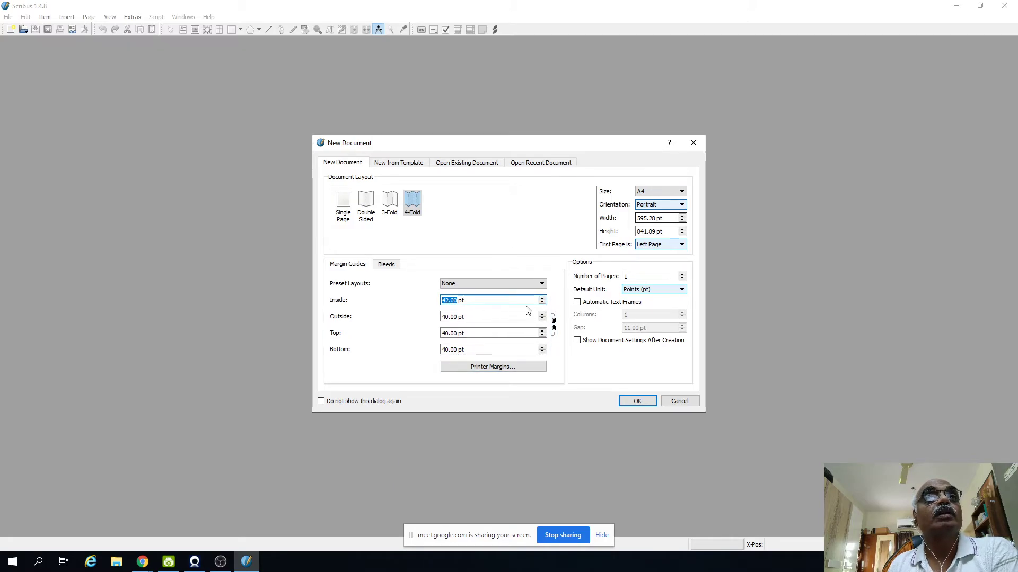
pyautogui.click(543, 303)
pyautogui.click(542, 303)
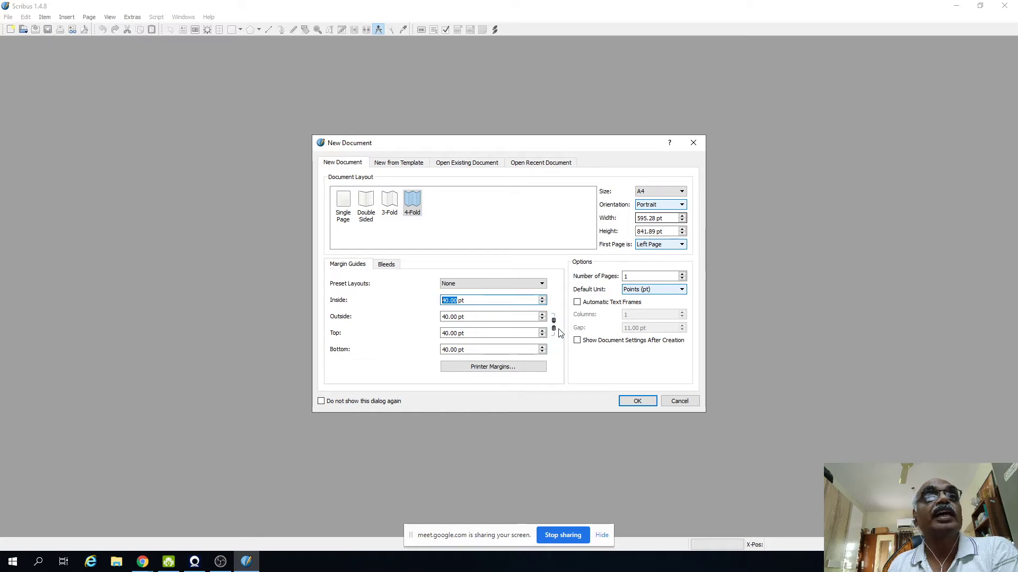
# Link the margin guides, raise all four together to 47 pt, and return them to 40 pt unlinked
pyautogui.click(554, 324)
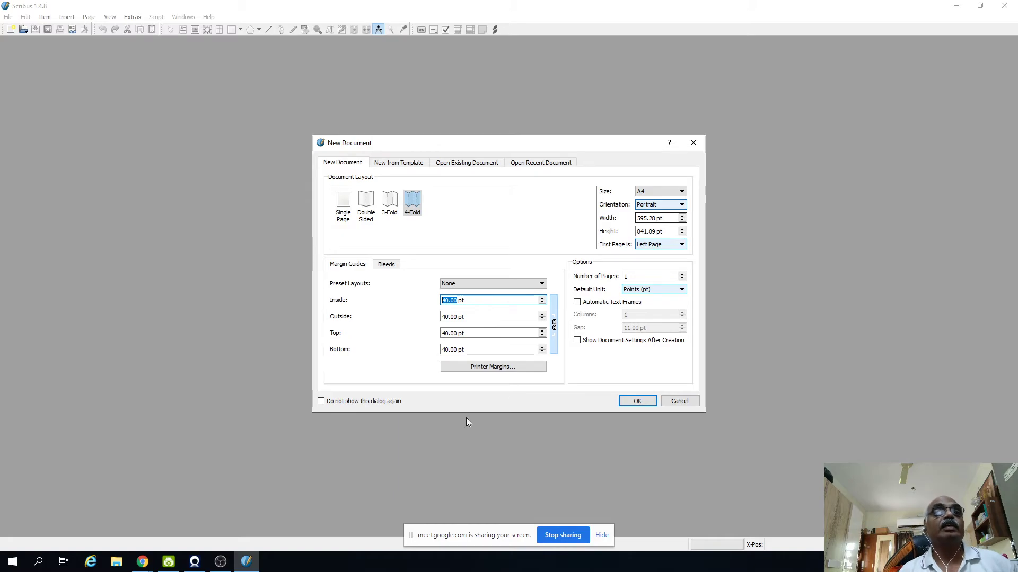
pyautogui.click(541, 298)
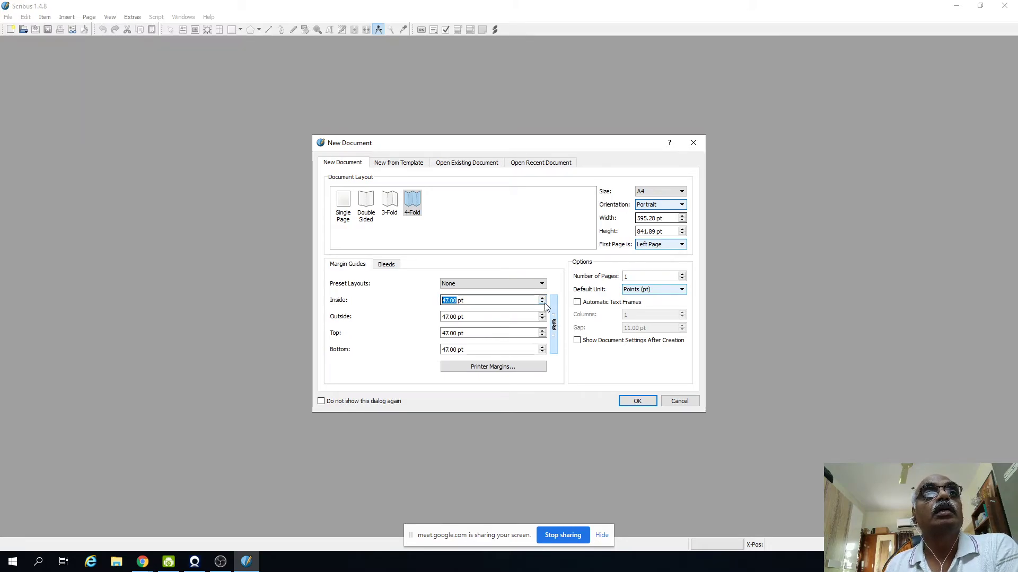
pyautogui.scroll(-4, 545, 304)
pyautogui.scroll(-1, 546, 306)
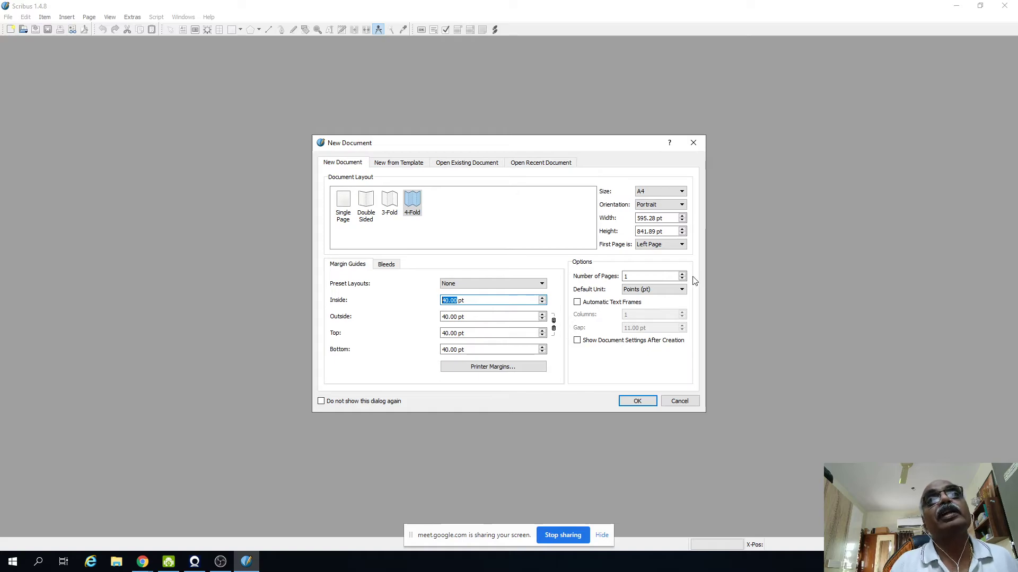
# Set the number of pages to 20 and review the default unit choices, keeping Points (pt)
pyautogui.doubleClick(644, 276)
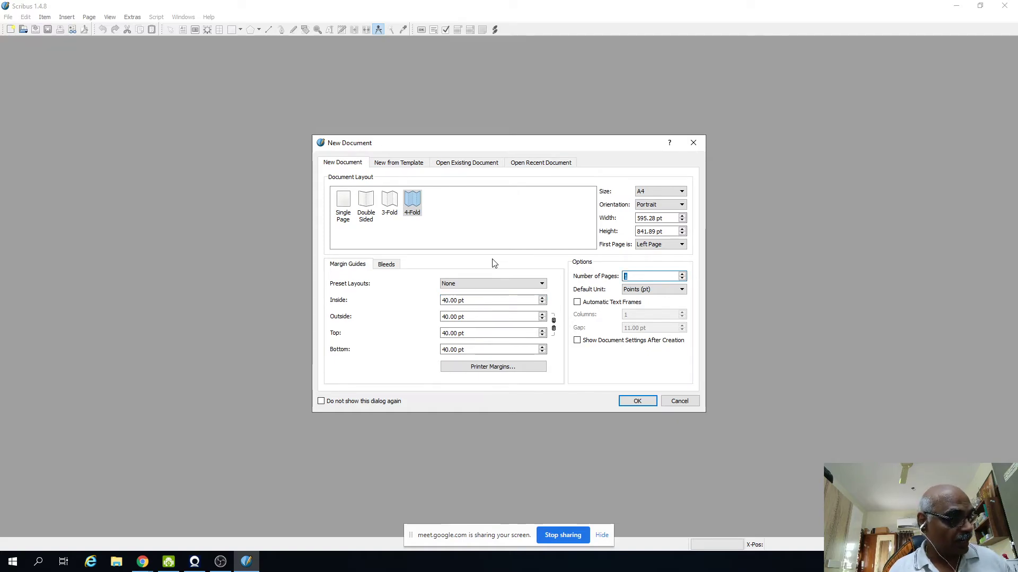
pyautogui.write('20')
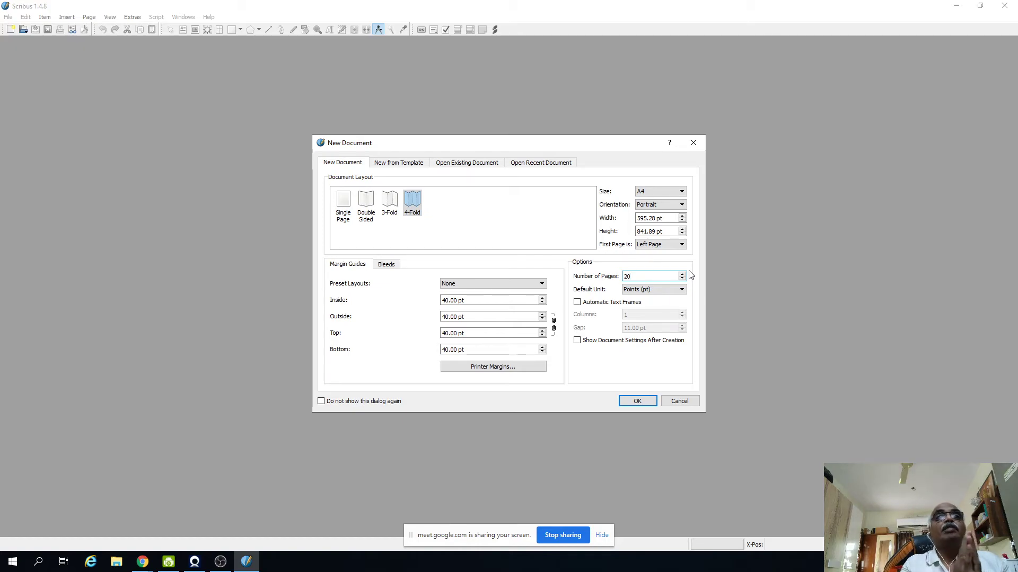
pyautogui.click(648, 290)
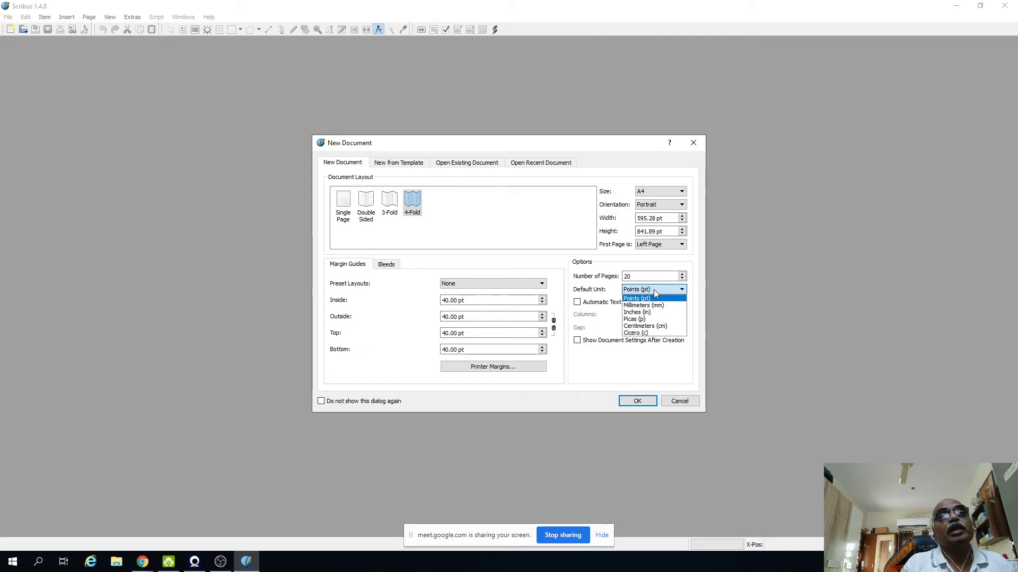
pyautogui.click(657, 292)
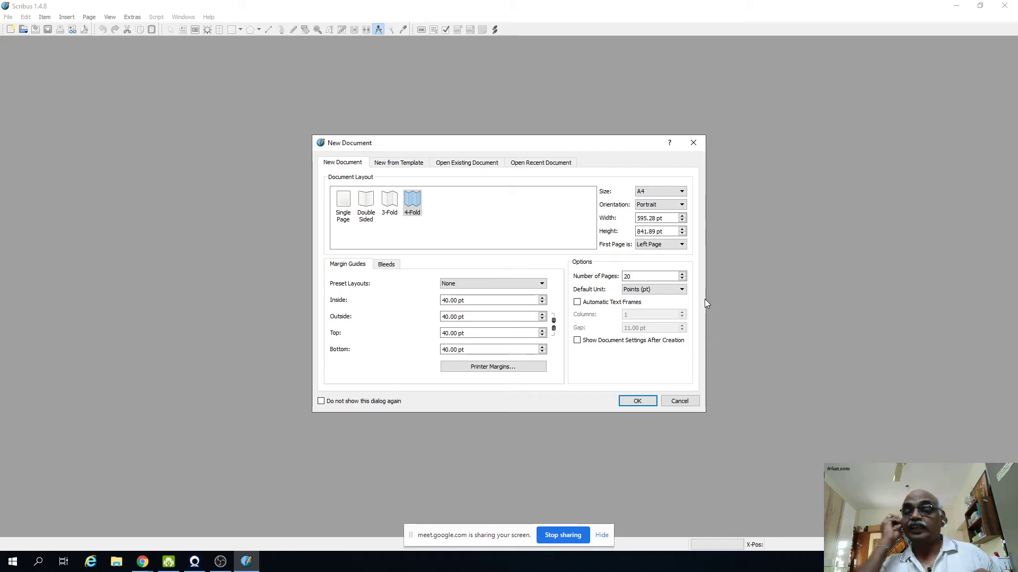
# Enable automatic text frames with 2 columns and switch the document layout to Single Page
pyautogui.click(576, 302)
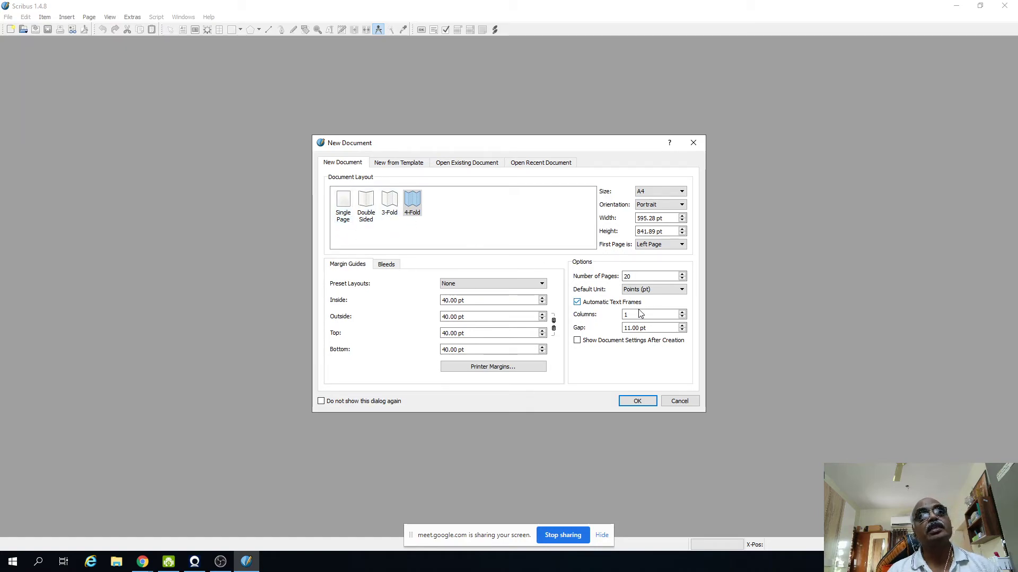
pyautogui.click(366, 202)
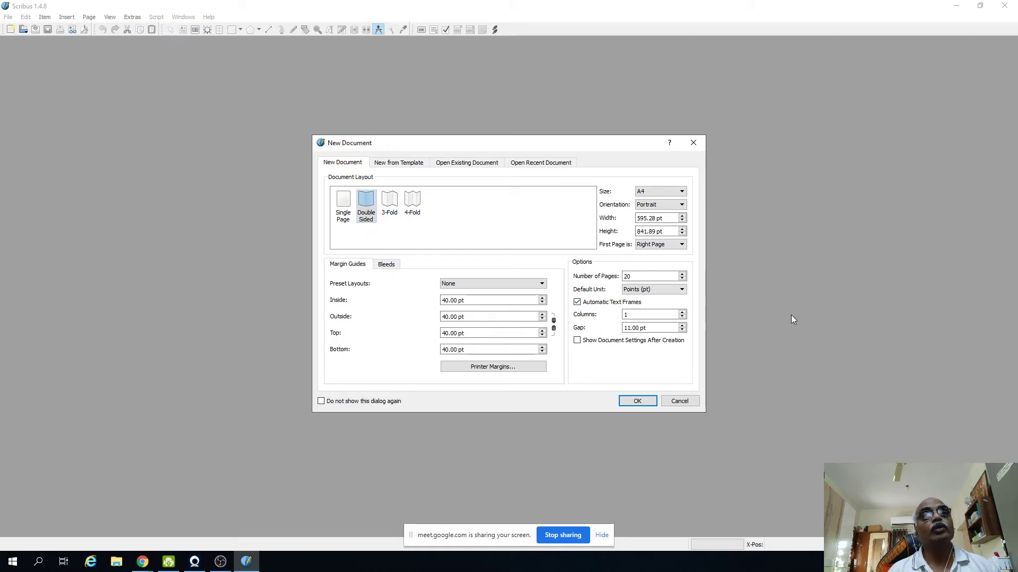
pyautogui.click(343, 201)
pyautogui.click(682, 312)
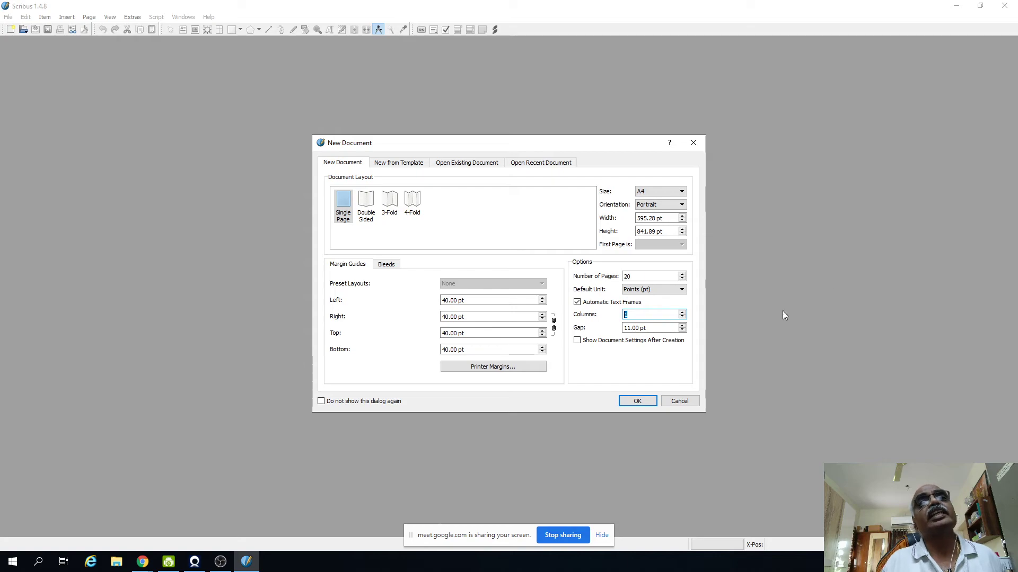
pyautogui.click(682, 313)
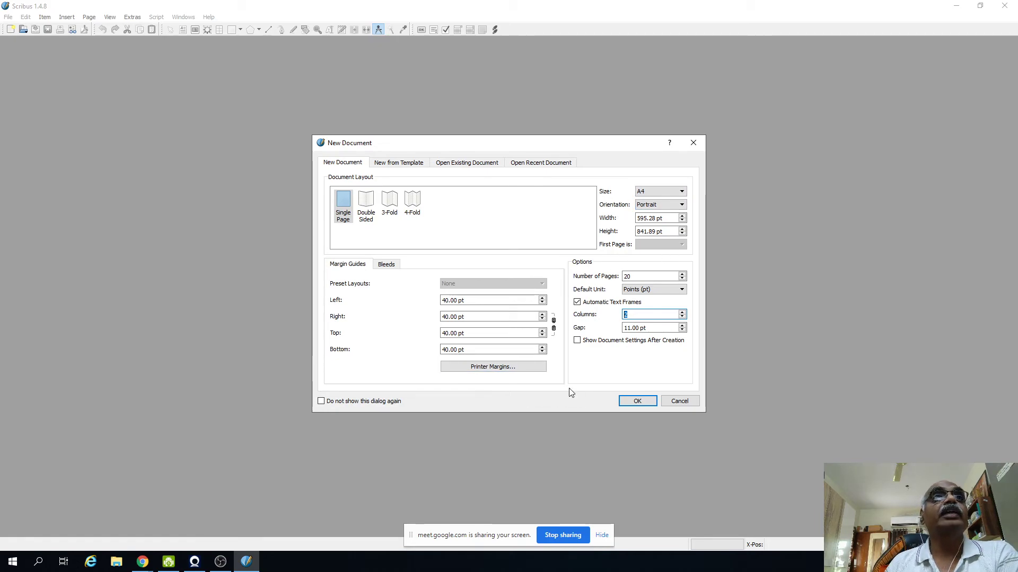
# Change the document layout to Double Sided with Right Page as the first page
pyautogui.click(657, 278)
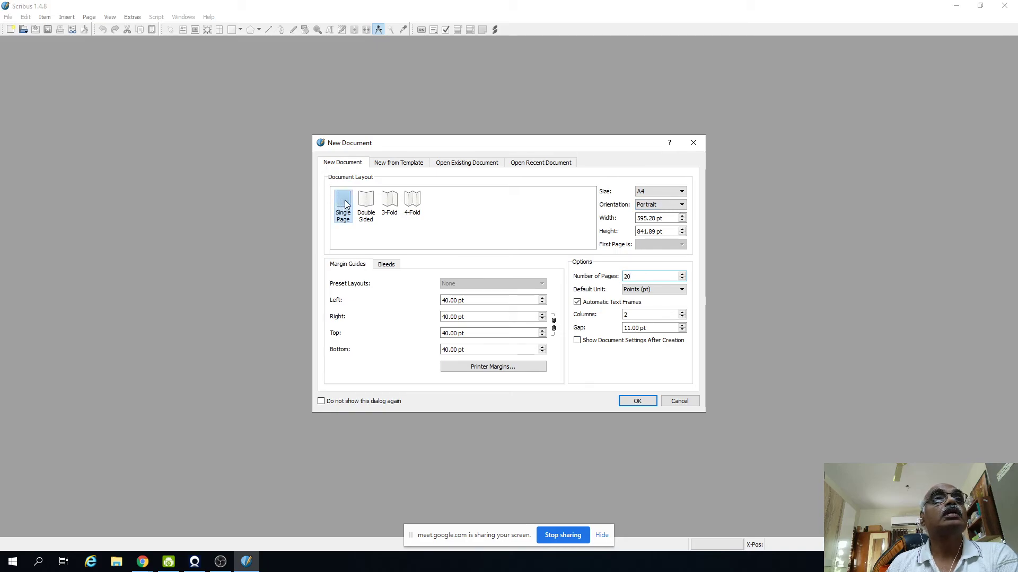
pyautogui.click(366, 204)
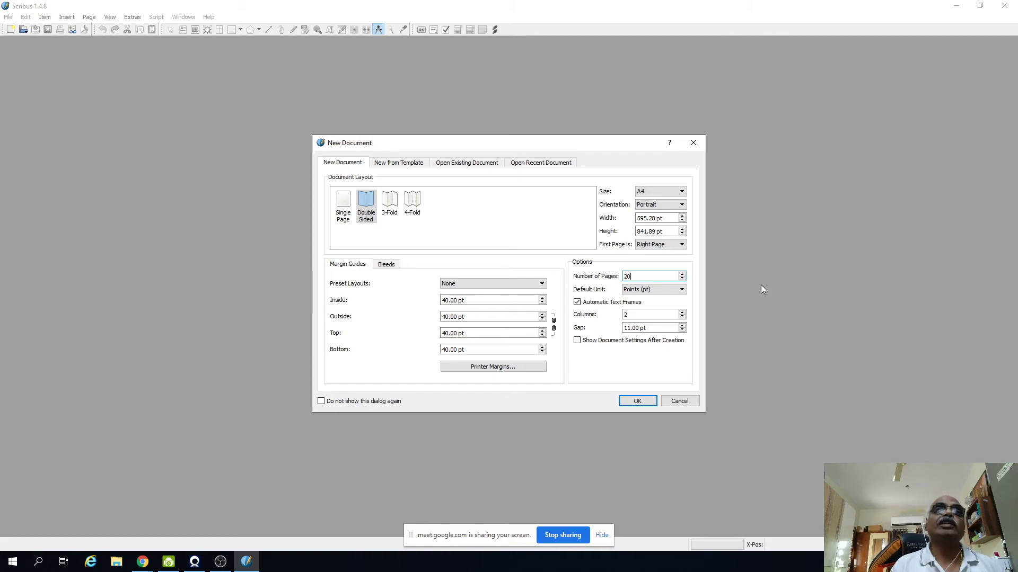
pyautogui.click(681, 245)
pyautogui.click(657, 254)
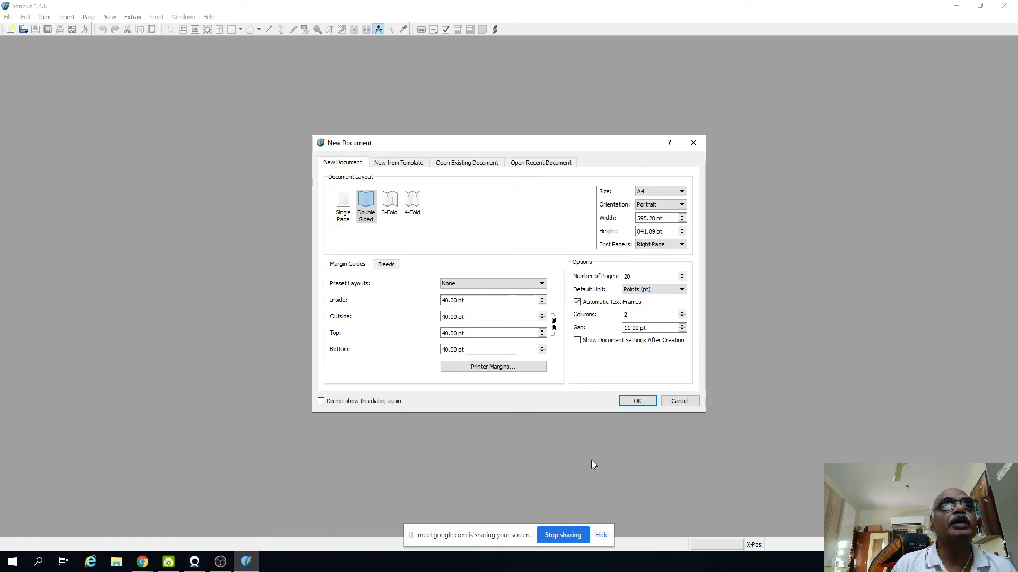
# Set the linked inside, outside, top and bottom bleeds to 3 pt
pyautogui.click(387, 267)
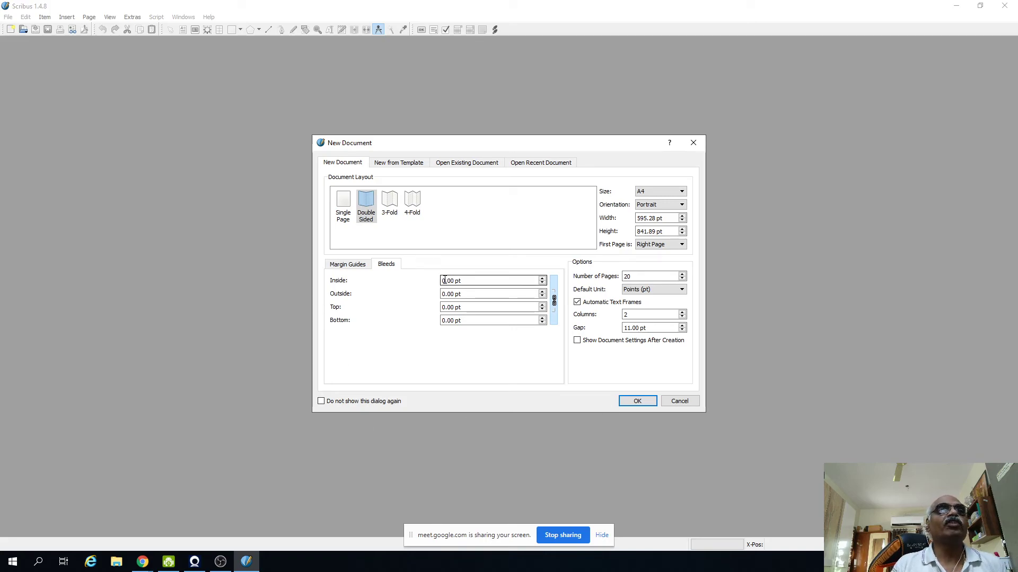
pyautogui.moveTo(444, 280); pyautogui.dragTo(398, 331)
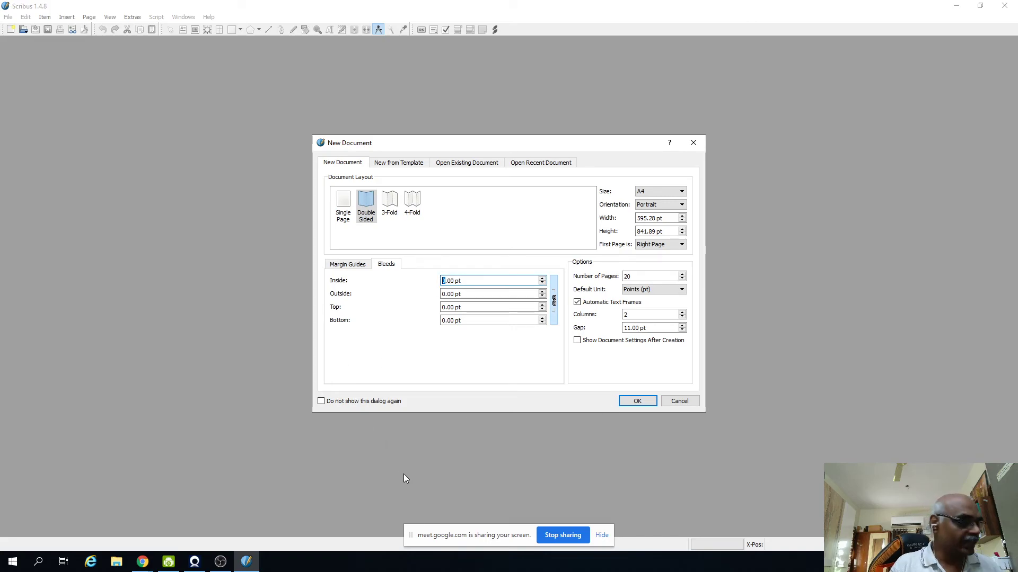
pyautogui.click(542, 279)
pyautogui.click(542, 279)
pyautogui.click(542, 279)
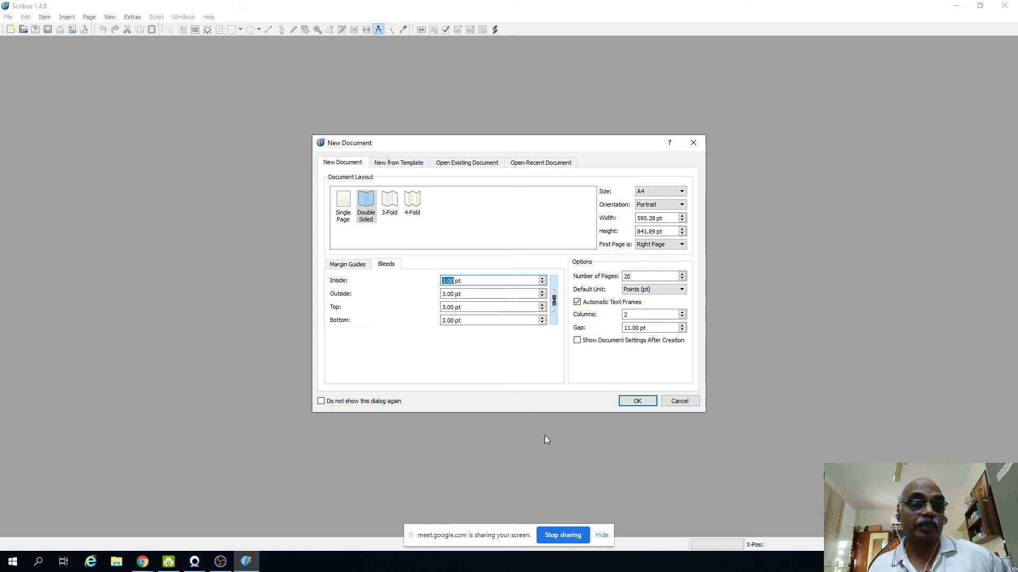
pyautogui.moveTo(184, 561)
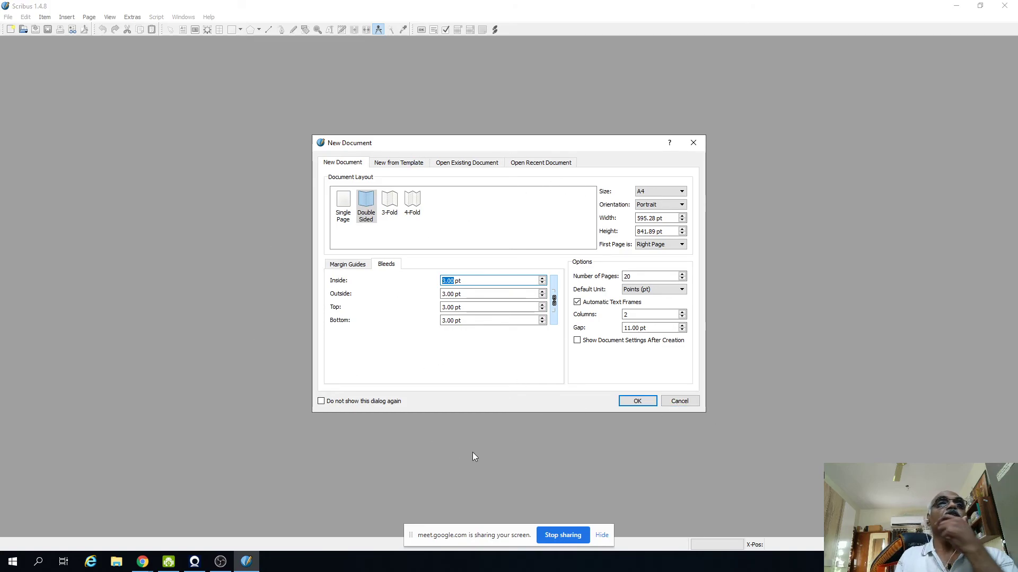
# Look through the Books templates and read the description of the Lulu and Createspace 6x9 paper book
pyautogui.click(415, 162)
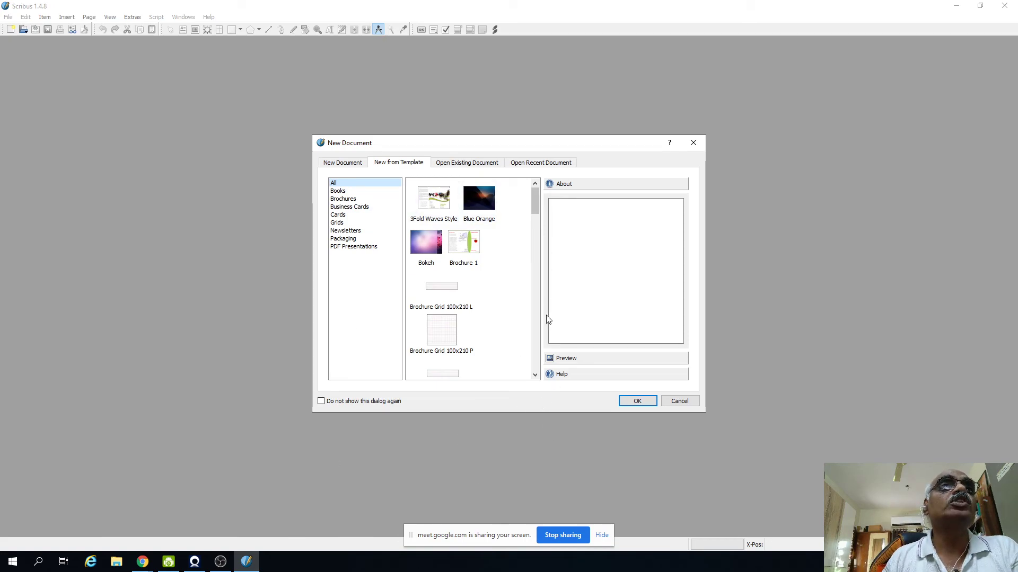
pyautogui.click(337, 190)
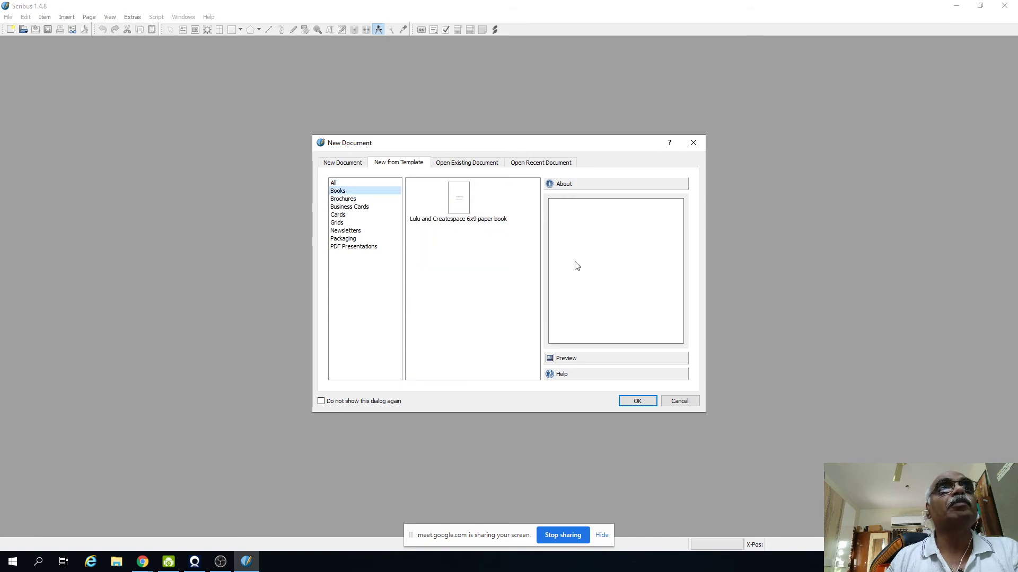
pyautogui.click(463, 210)
pyautogui.moveTo(678, 277)
pyautogui.mouseDown()
pyautogui.moveTo(676, 315)
pyautogui.moveTo(677, 270)
pyautogui.mouseUp()
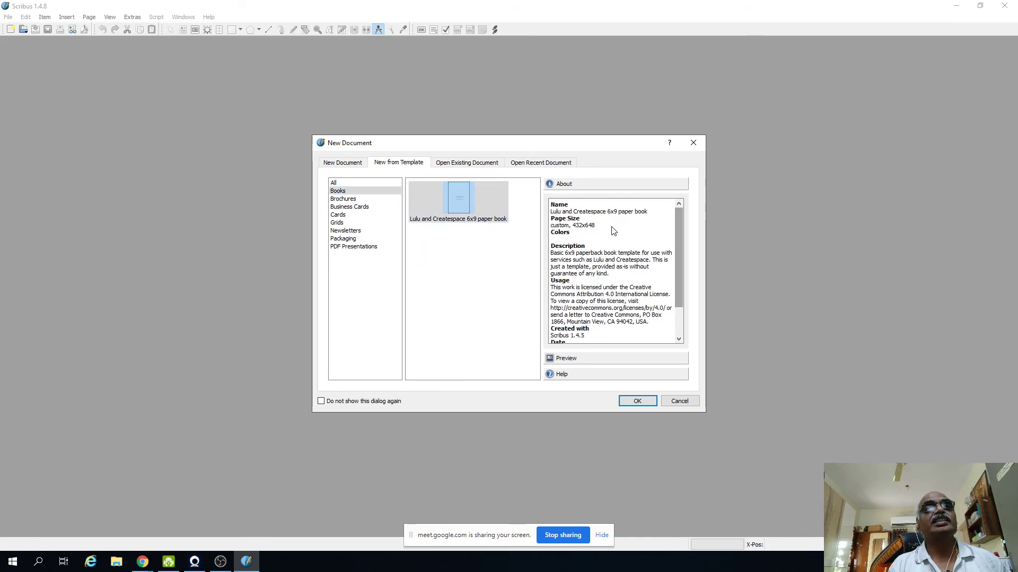
# Inspect the 3Fold Waves Style and Brochure 1 brochure templates and the Business Card 1 template
pyautogui.click(343, 199)
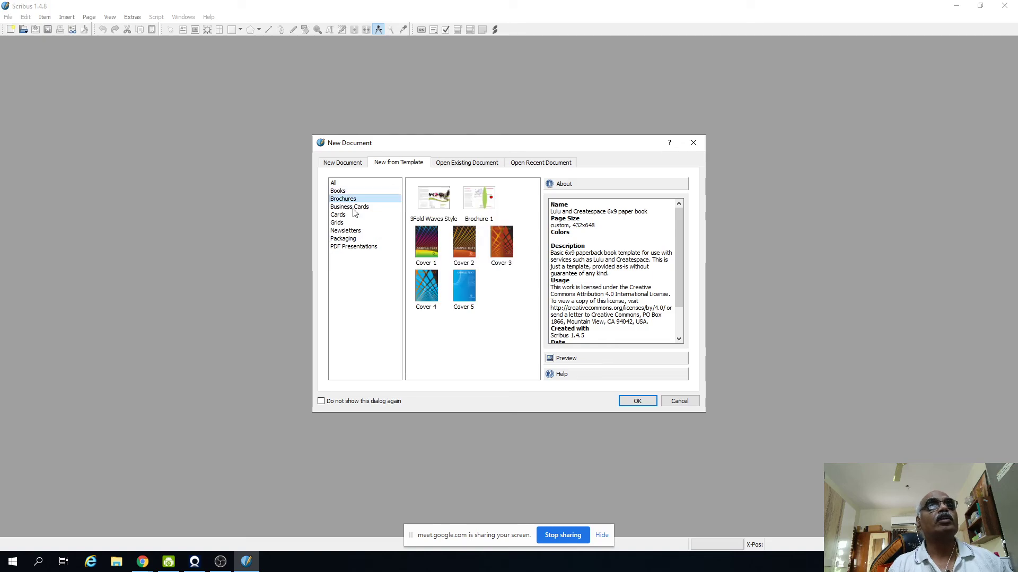
pyautogui.click(437, 212)
pyautogui.click(475, 216)
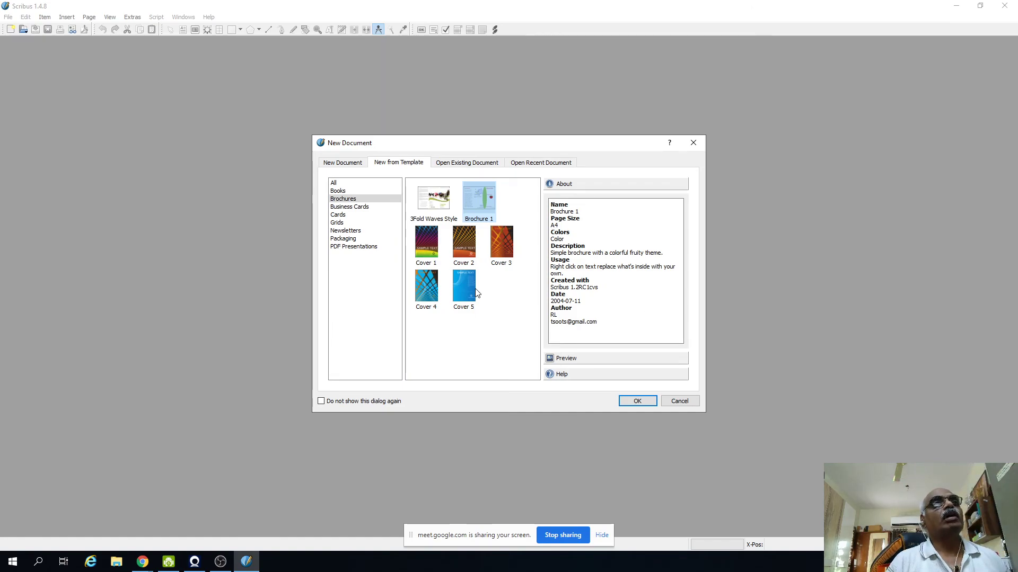
pyautogui.click(348, 207)
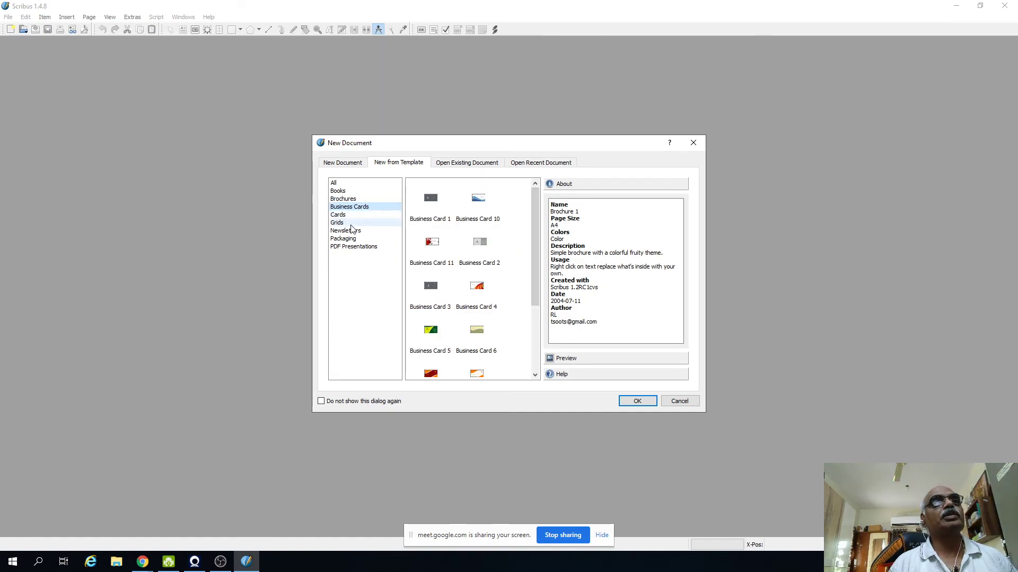
pyautogui.click(438, 223)
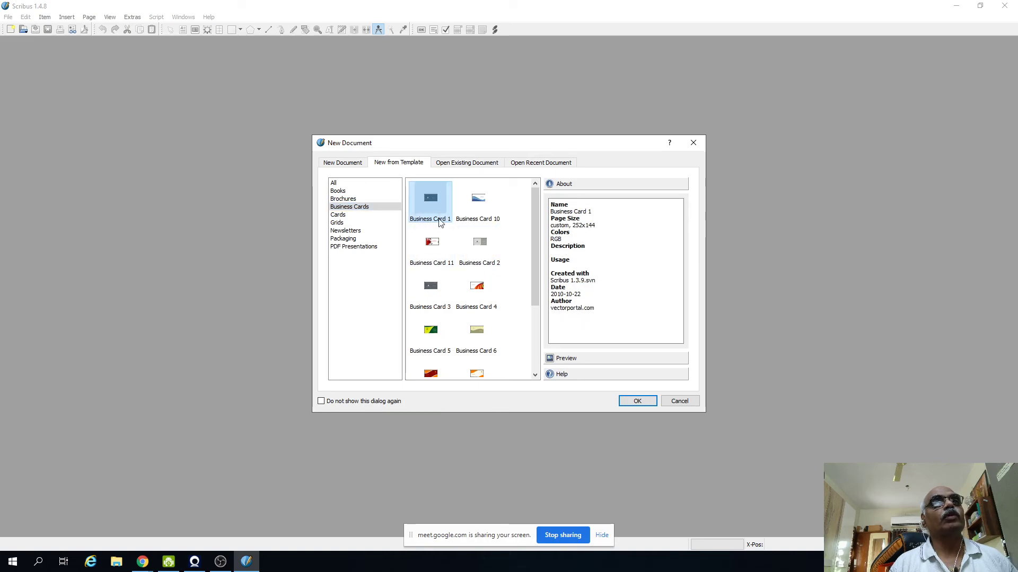
# Look through the Cards and Newsletters templates and the list of existing Scribus documents in the Documents folder
pyautogui.click(338, 216)
pyautogui.click(345, 230)
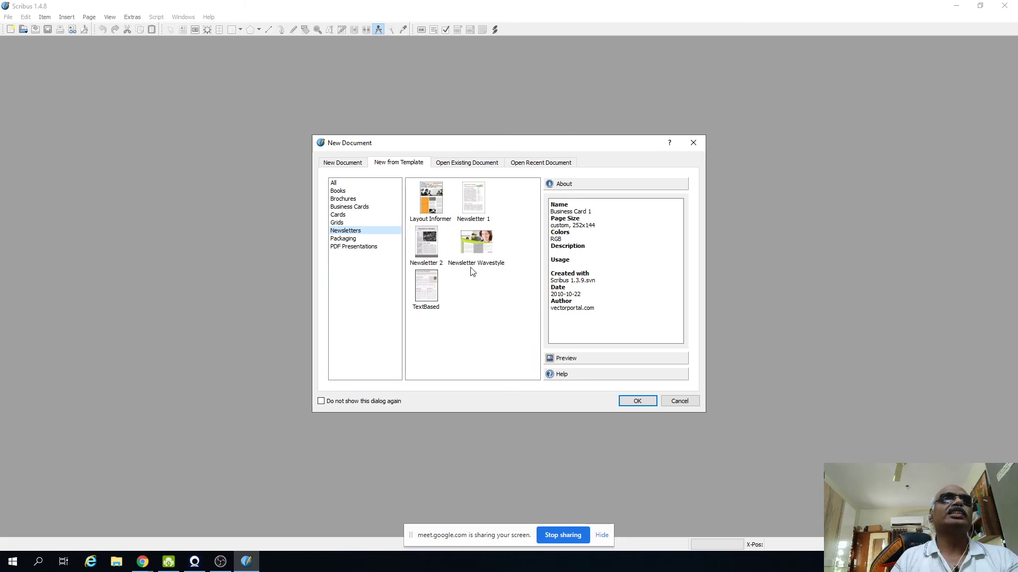
pyautogui.click(465, 164)
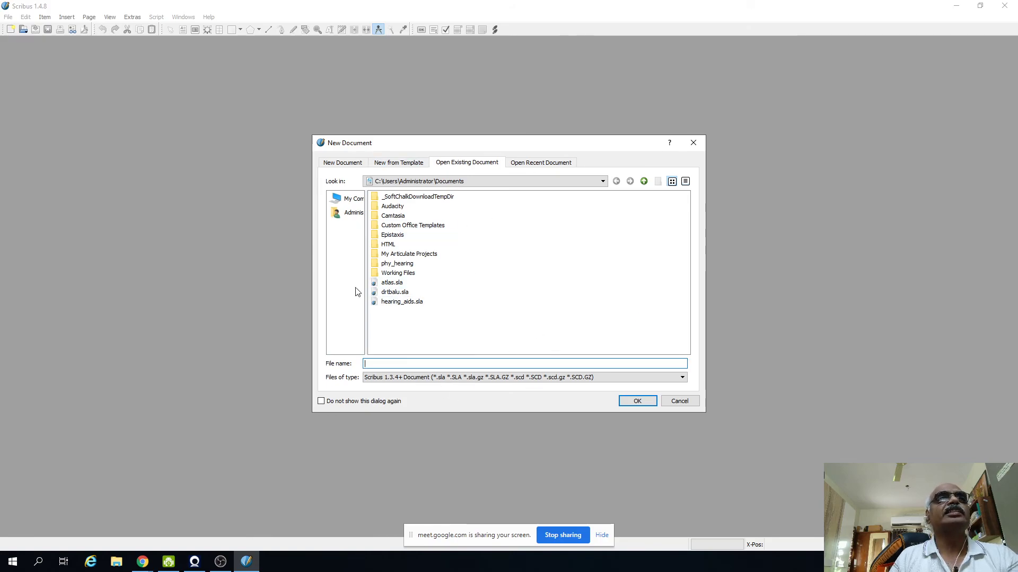
# Open the recent document hearing_aids.sla and look through both of its pages
pyautogui.click(544, 164)
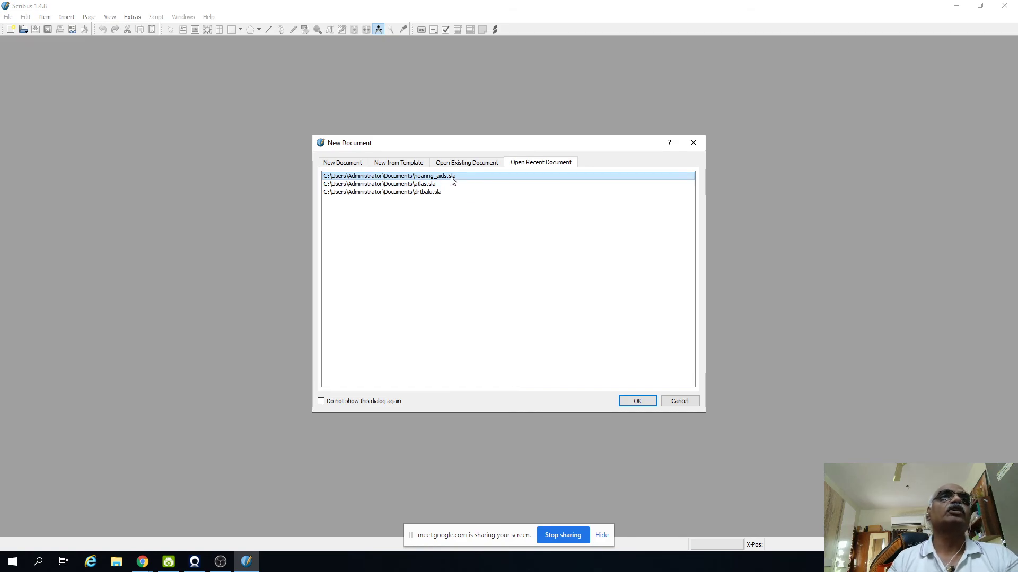
pyautogui.click(638, 400)
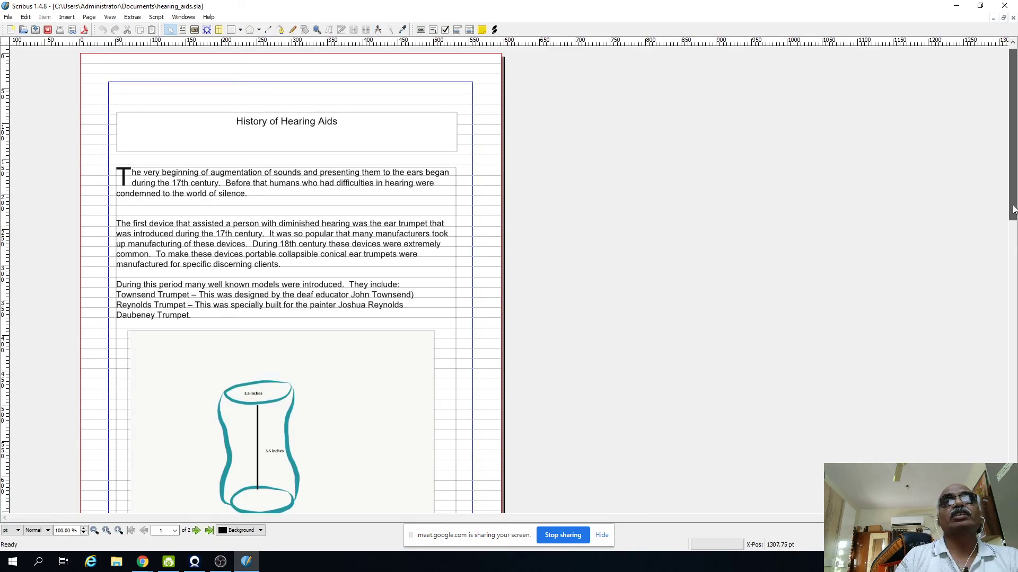
pyautogui.moveTo(1013, 209); pyautogui.dragTo(1013, 432)
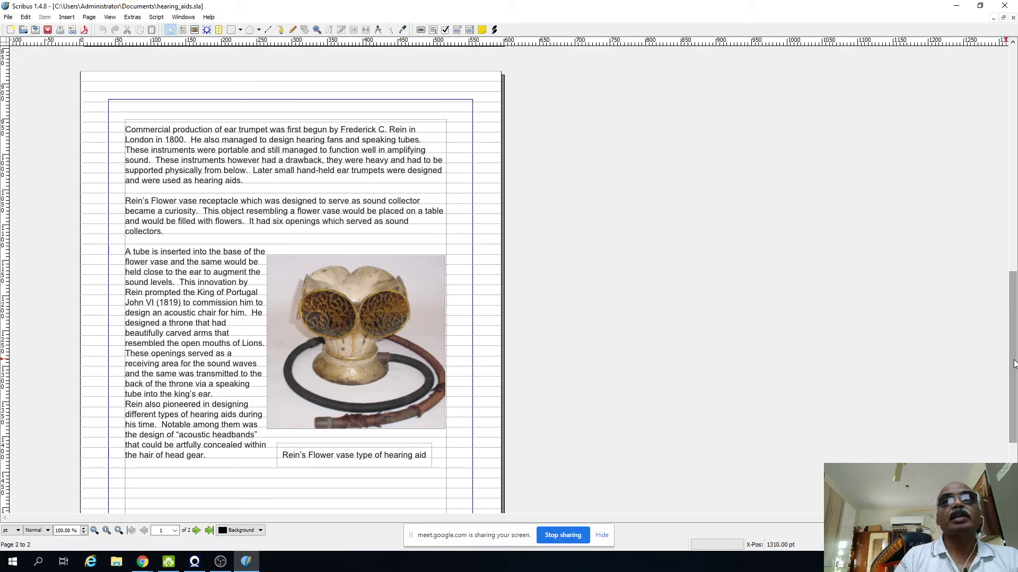
pyautogui.moveTo(1014, 363); pyautogui.dragTo(993, 109)
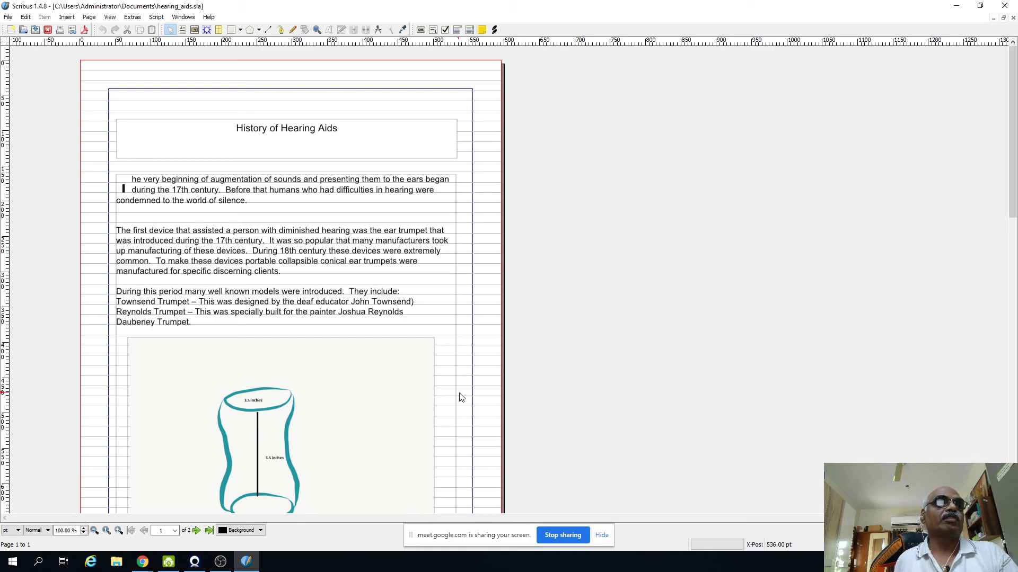
# Close Scribus and return to the Google Meet call in Chrome, hiding the screen-sharing notice
pyautogui.click(1006, 6)
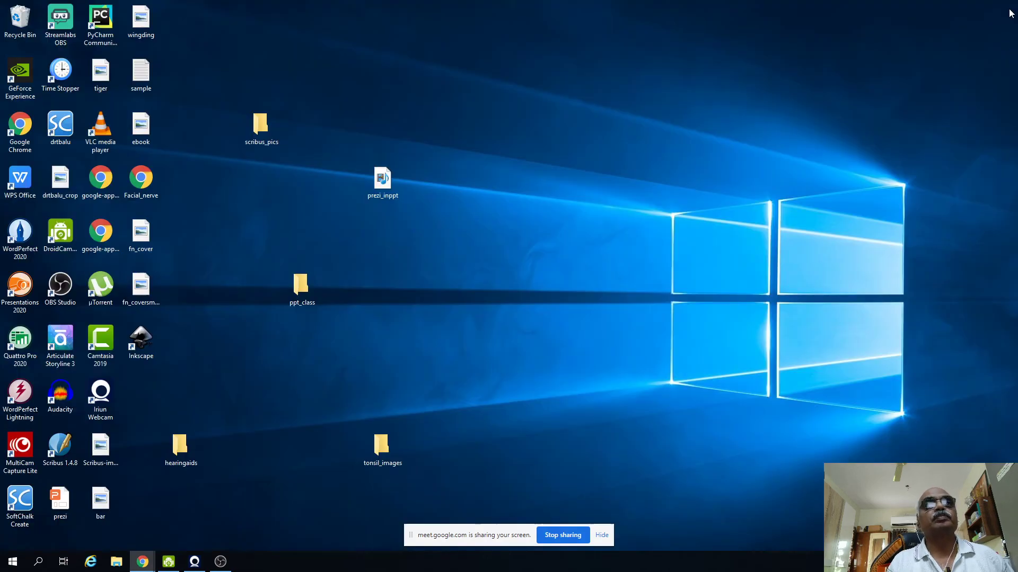
pyautogui.moveTo(142, 562)
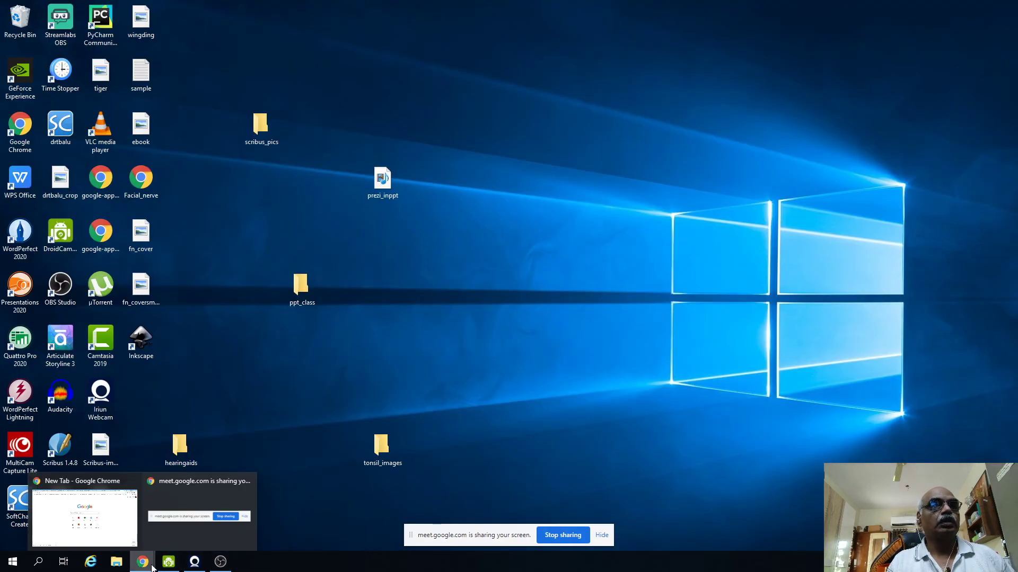
pyautogui.click(174, 523)
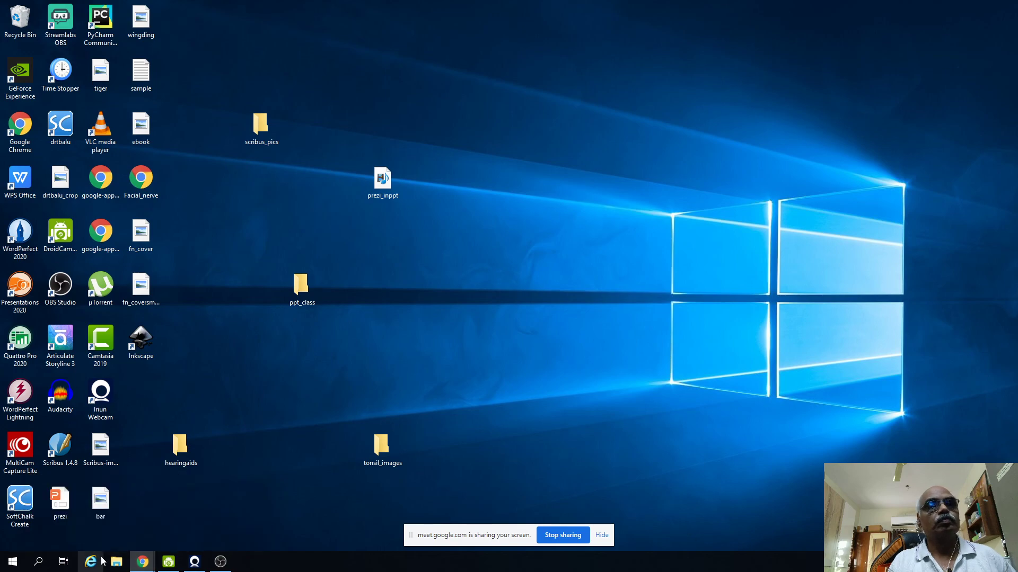
pyautogui.moveTo(138, 566)
pyautogui.click(80, 517)
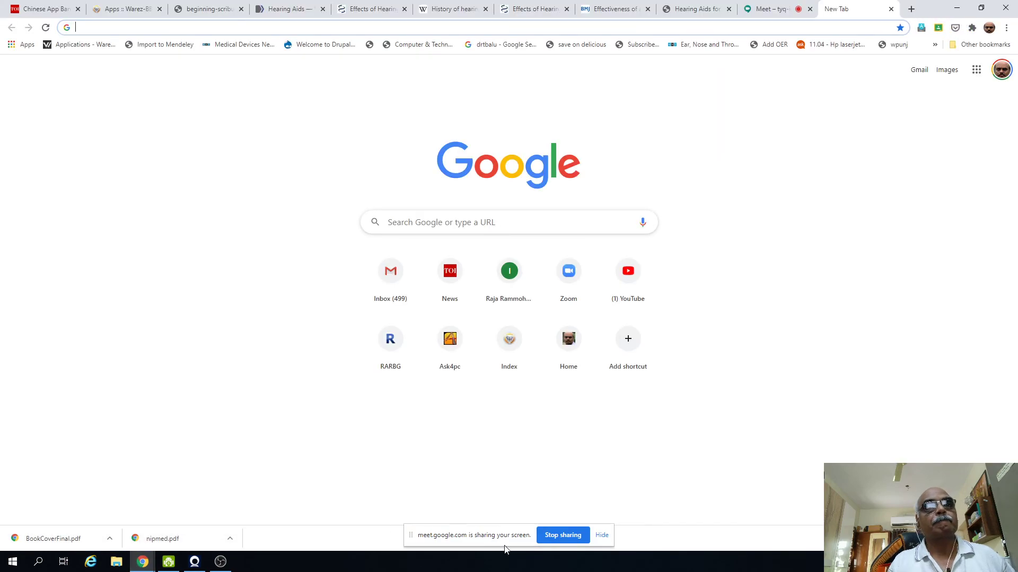
pyautogui.click(601, 535)
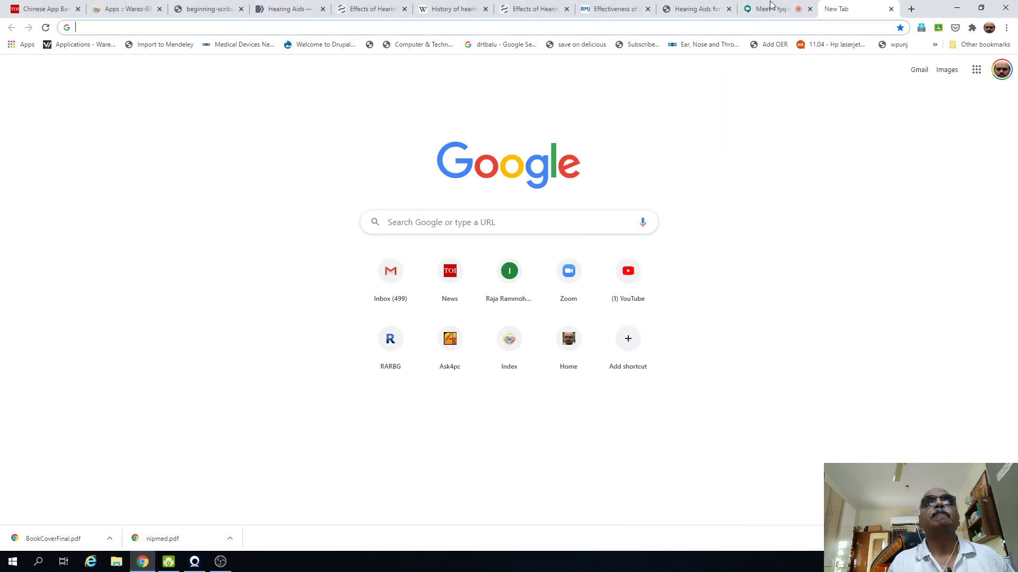
pyautogui.click(756, 9)
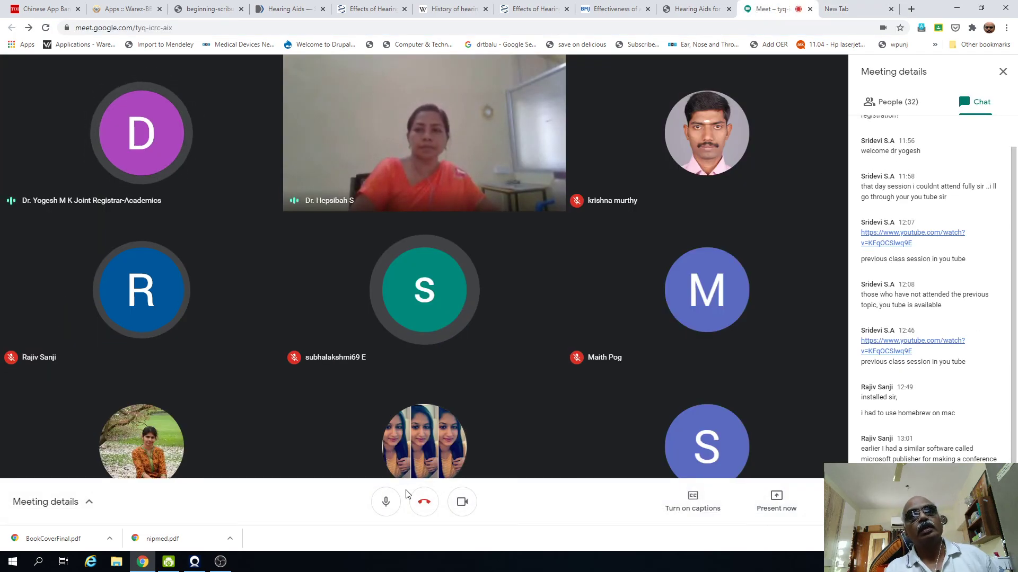
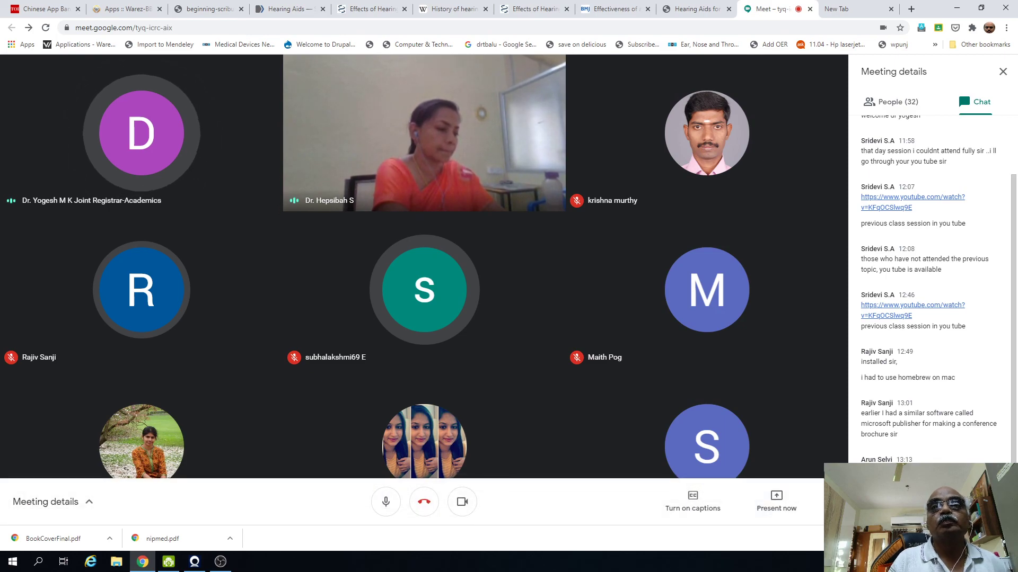
# Send the reply "same time" in the meeting chat and switch to OBS Studio
pyautogui.press('Return')
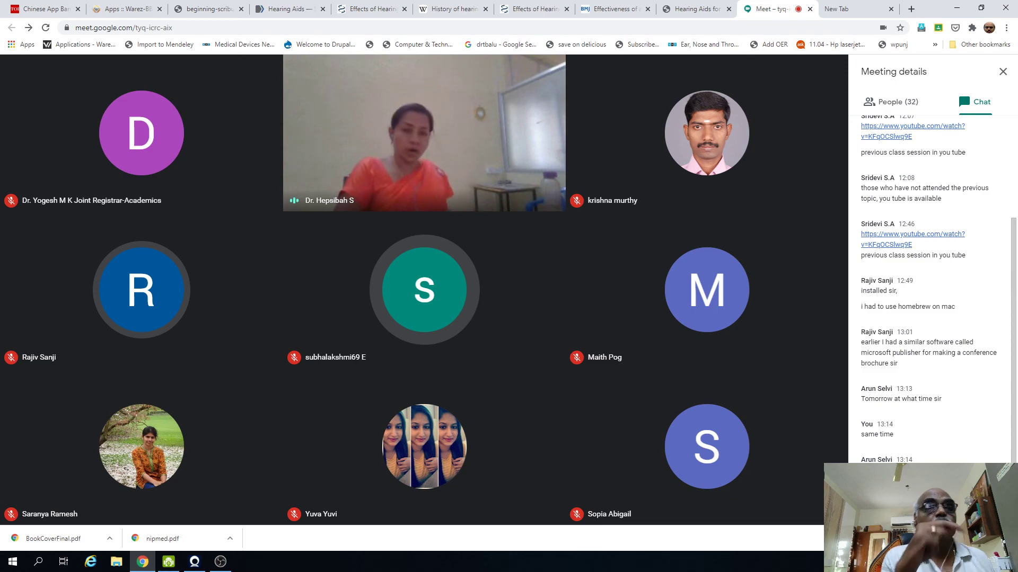
pyautogui.click(220, 563)
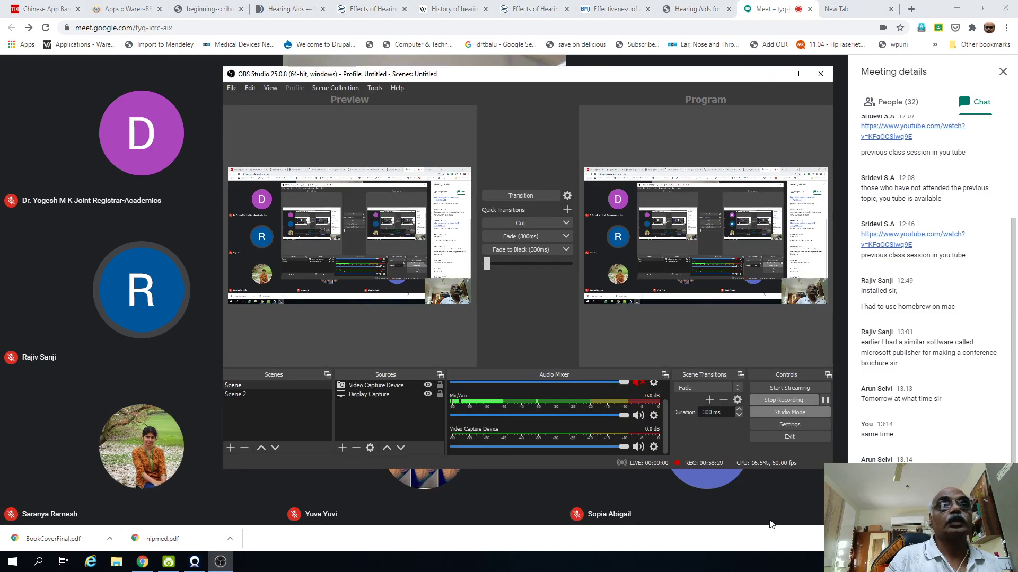